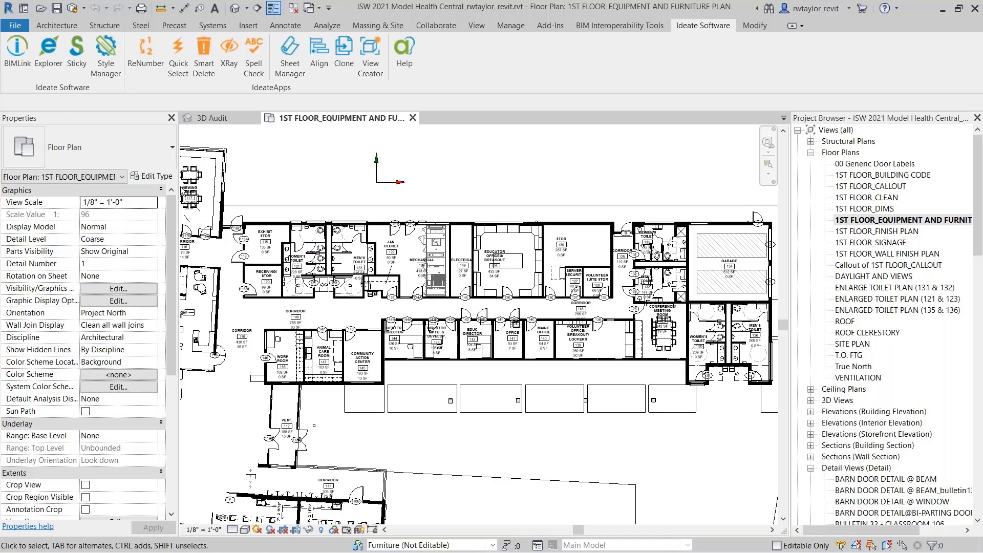
# Step: Open Ideate StyleManager for the project and reposition its window over the floor plan
pyautogui.click(56, 26)
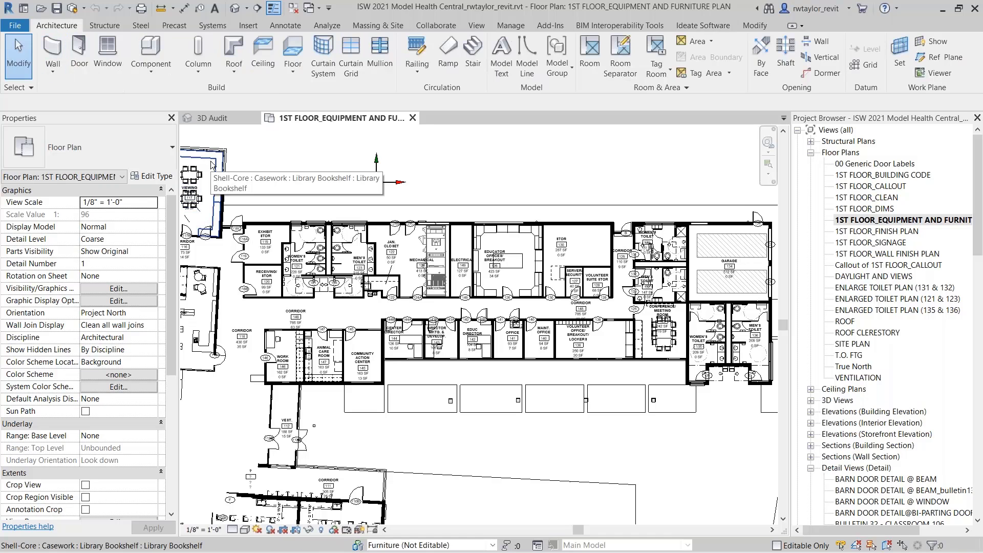
pyautogui.click(695, 26)
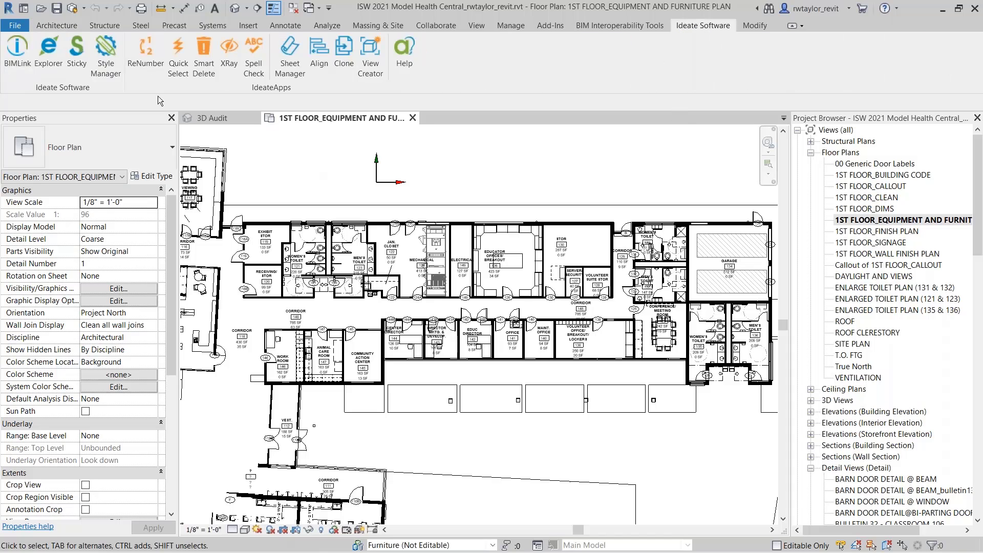
pyautogui.click(105, 56)
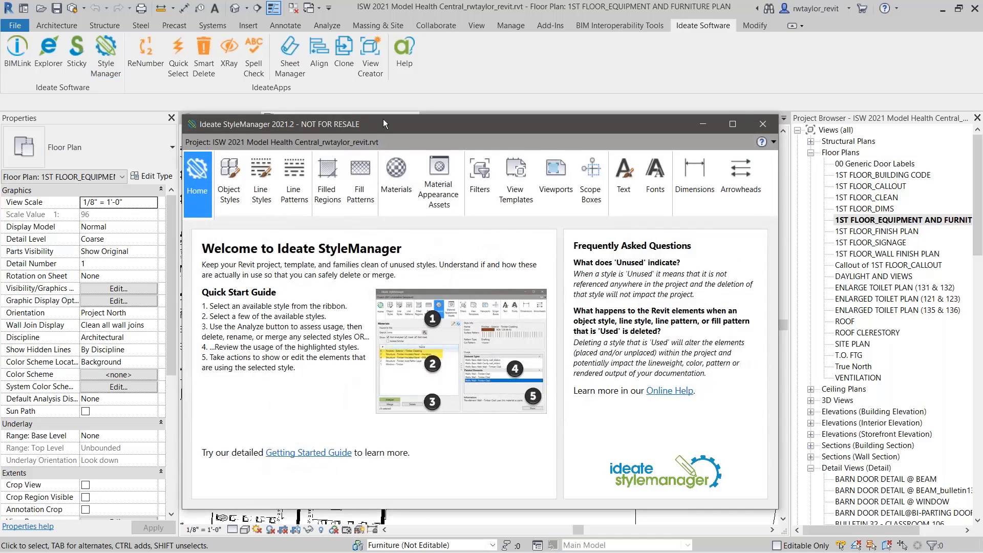
pyautogui.moveTo(383, 119); pyautogui.dragTo(358, 95)
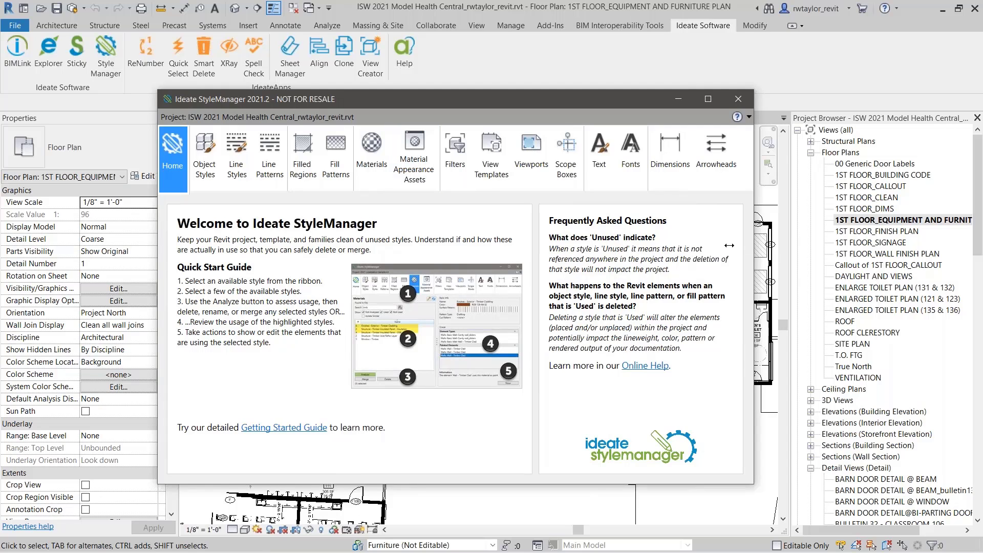
# Step: Narrow the StyleManager window, browse the full range of style categories, and widen the window again
pyautogui.moveTo(729, 245); pyautogui.dragTo(596, 245)
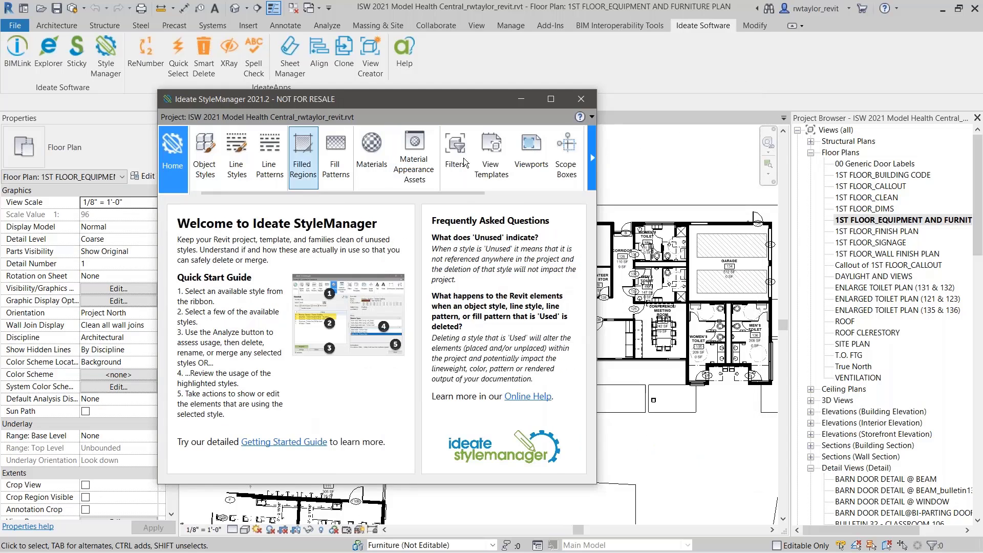
pyautogui.click(592, 162)
pyautogui.click(592, 162)
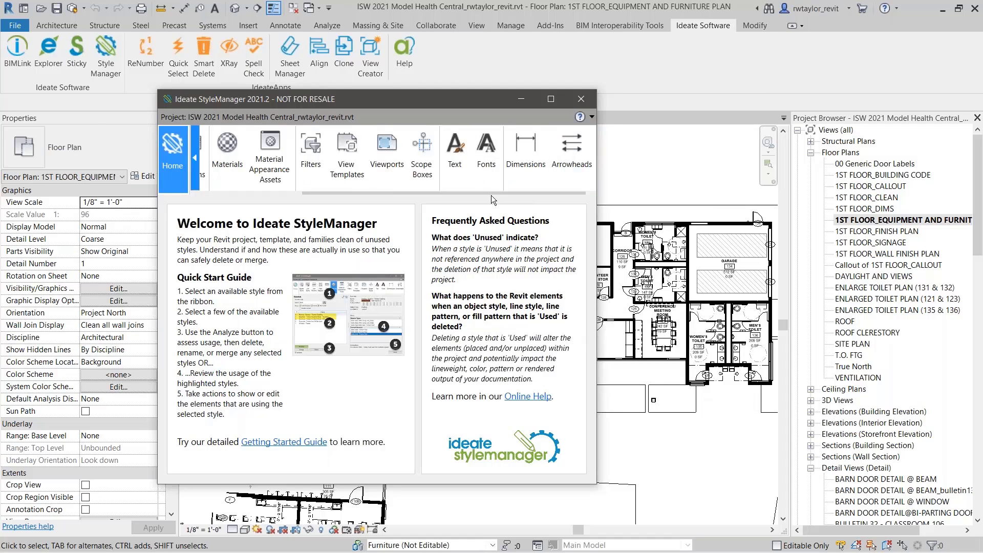
pyautogui.moveTo(491, 193); pyautogui.dragTo(358, 204)
pyautogui.moveTo(597, 230); pyautogui.dragTo(778, 243)
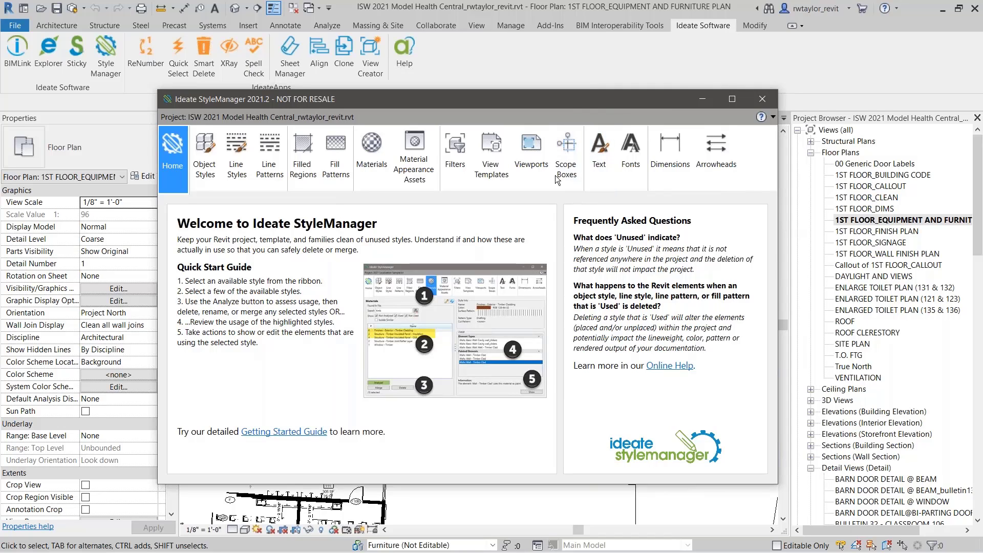
# Step: List the text styles with duplicates isolated and analyze the usage of 1/16" Arial and 1/16" Arial for Detailing
pyautogui.click(596, 170)
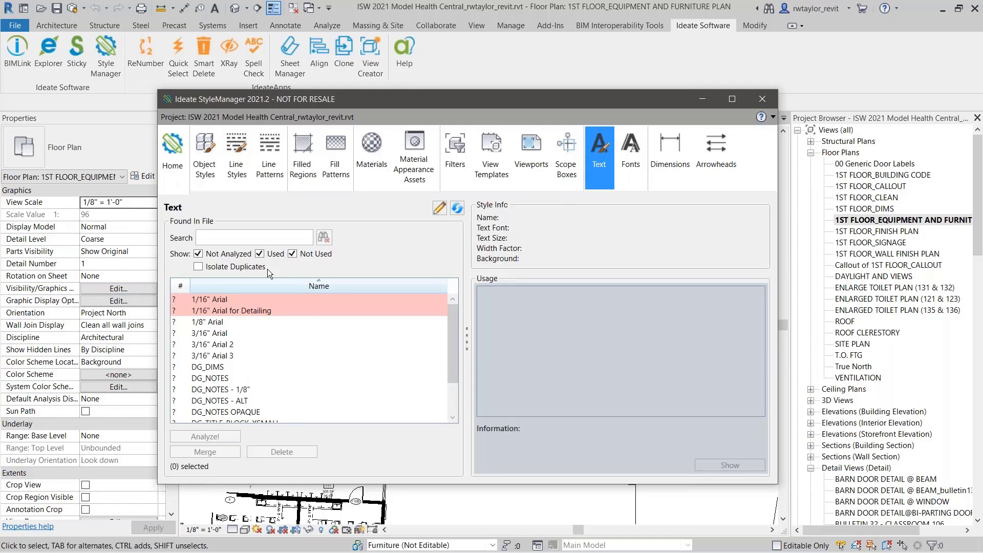
pyautogui.click(199, 267)
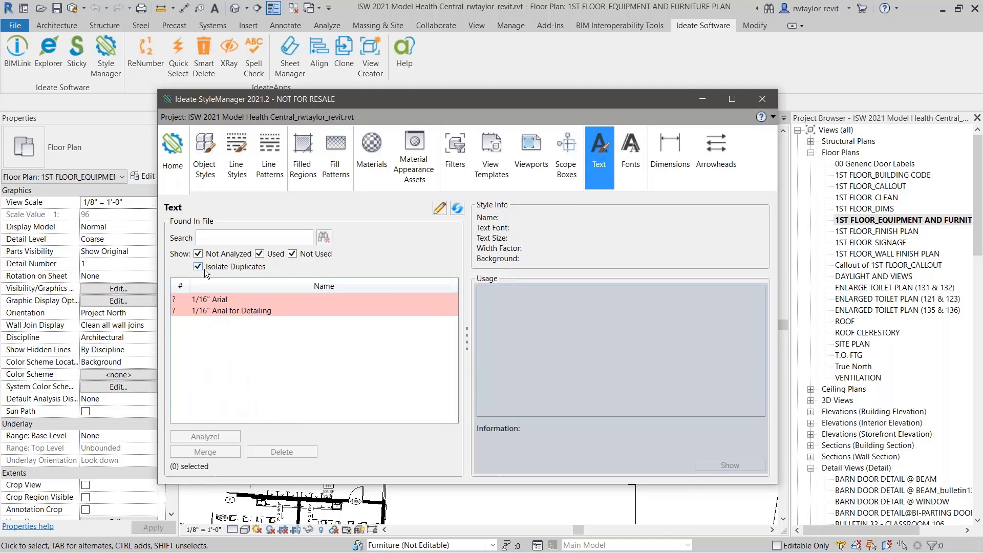
pyautogui.click(216, 300)
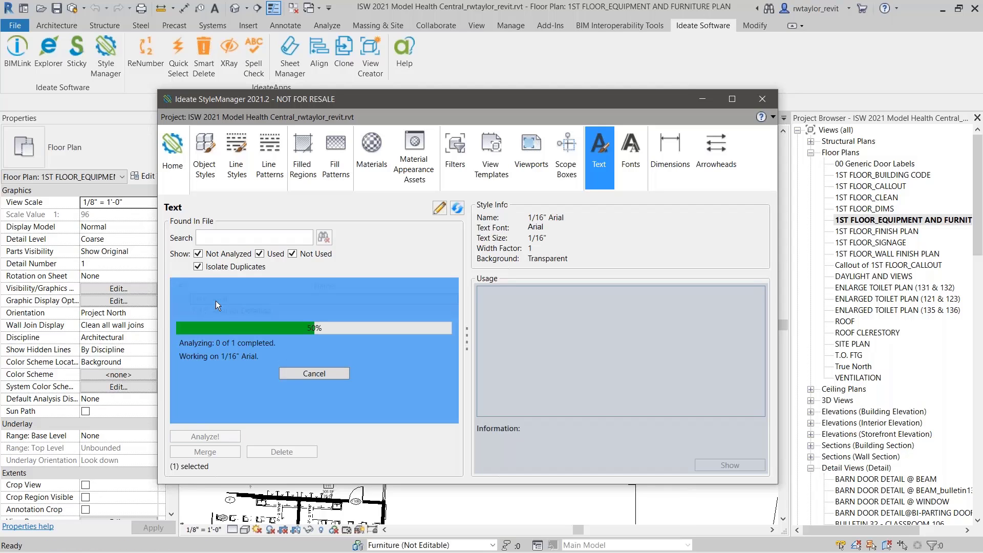
pyautogui.click(214, 309)
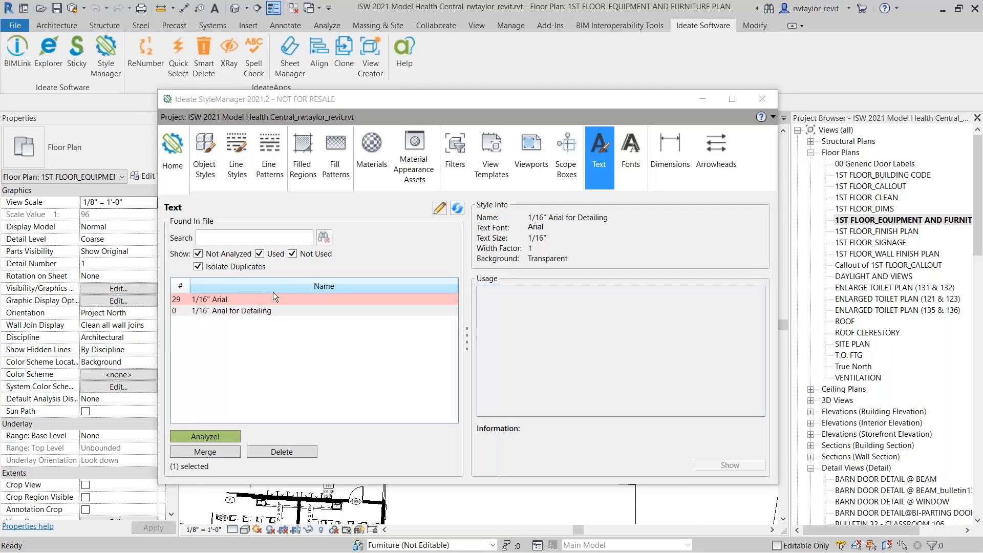
# Step: Review the type properties of the 1/16" Arial for Detailing text style and look briefly at the line styles list
pyautogui.click(220, 311)
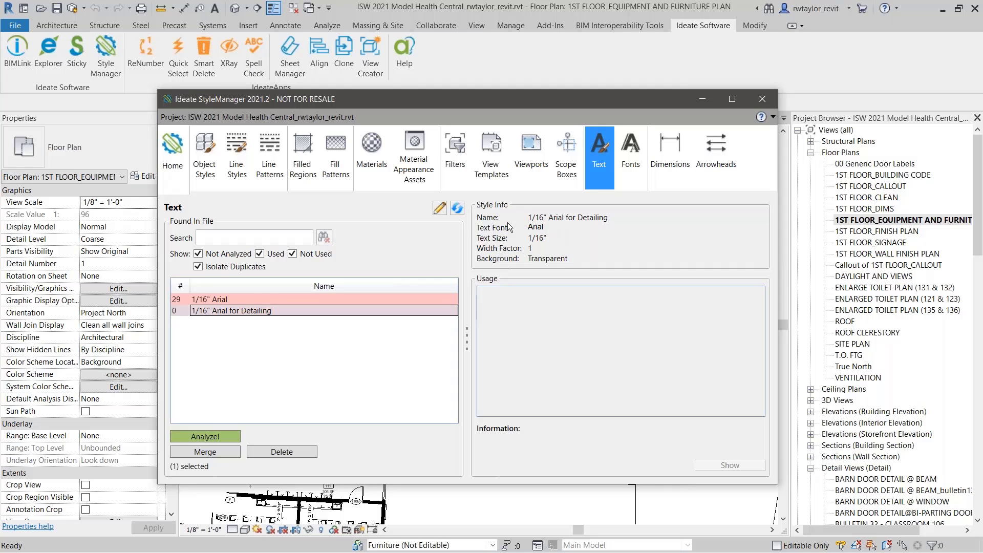
pyautogui.click(439, 212)
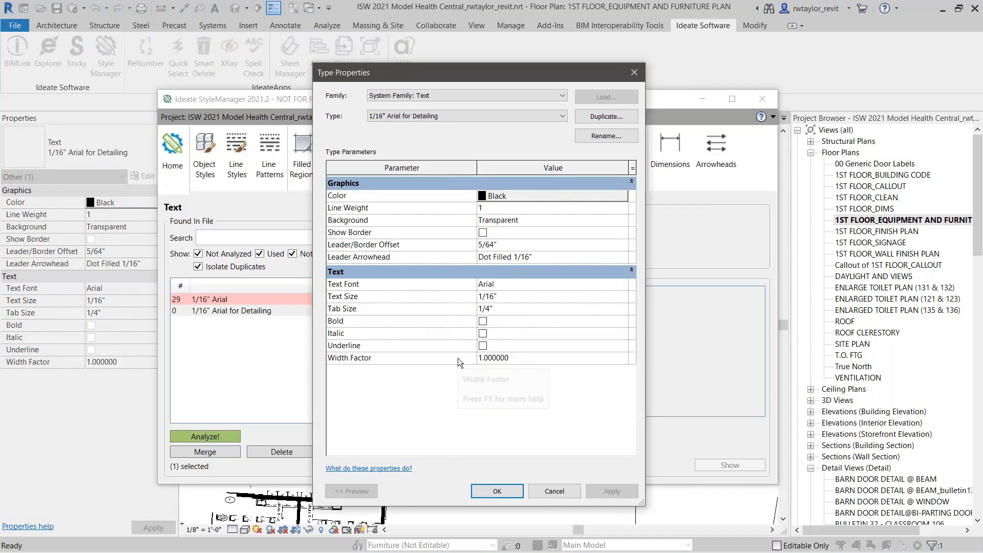
pyautogui.click(635, 73)
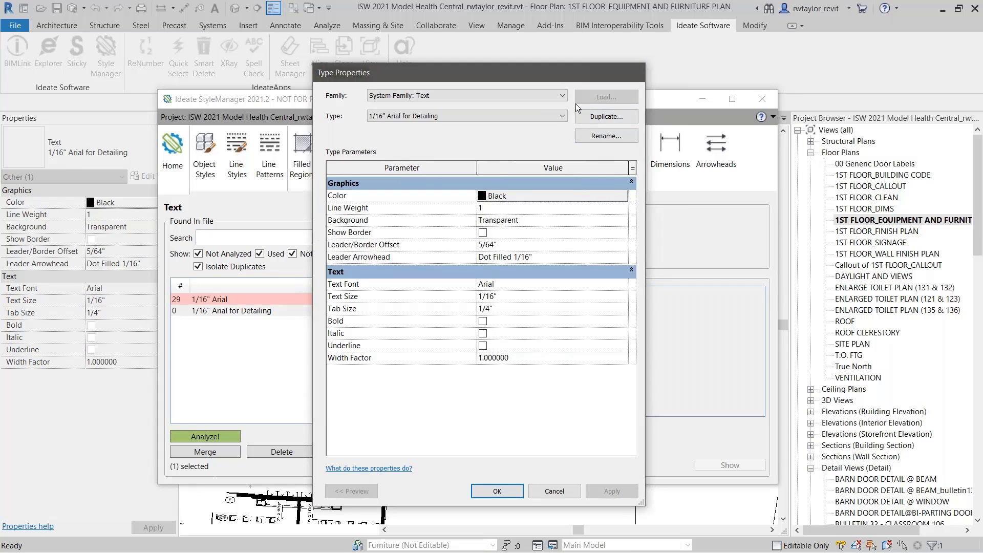
pyautogui.click(246, 171)
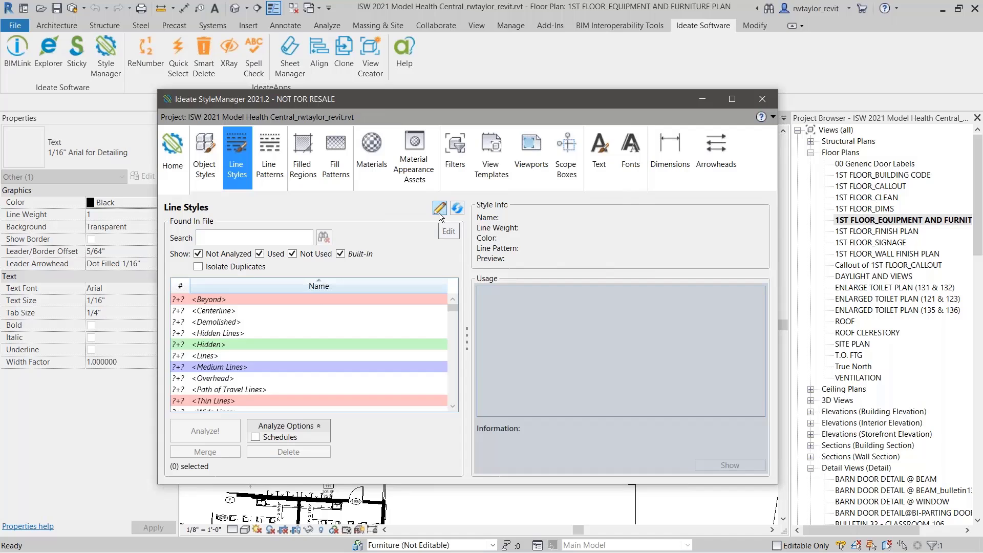
pyautogui.click(599, 158)
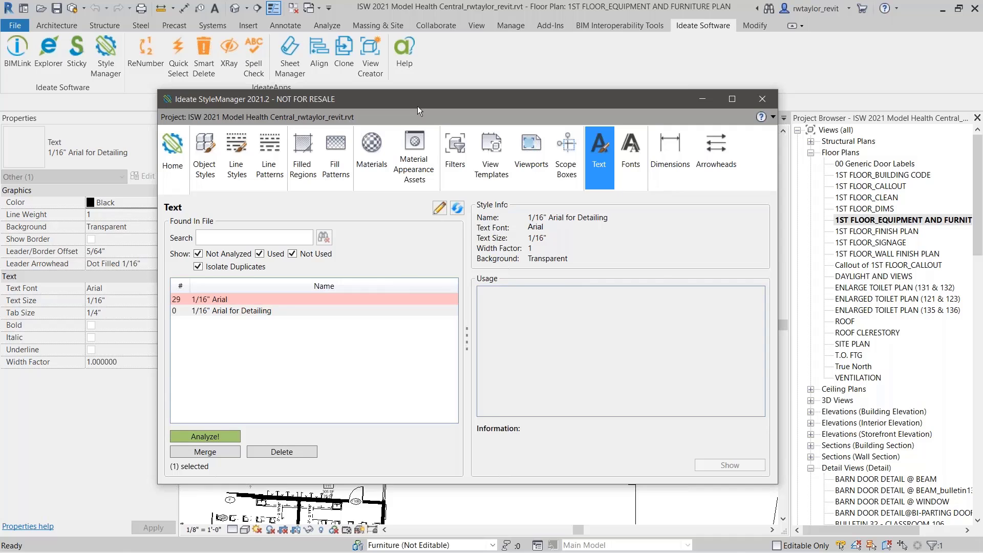
# Step: Delete the duplicate text style 1/16" Arial for Detailing and close the deletion results
pyautogui.moveTo(417, 106); pyautogui.dragTo(405, 134)
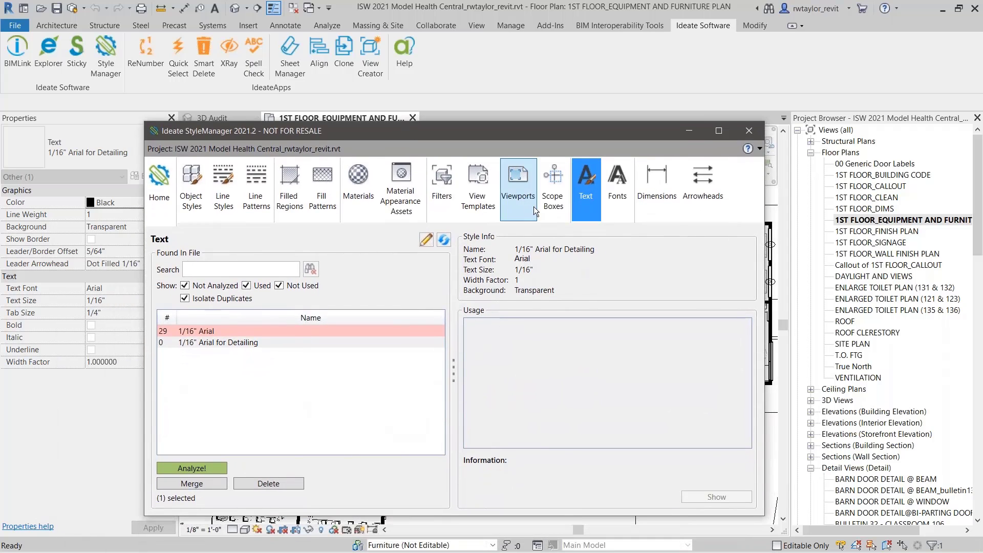
pyautogui.click(235, 343)
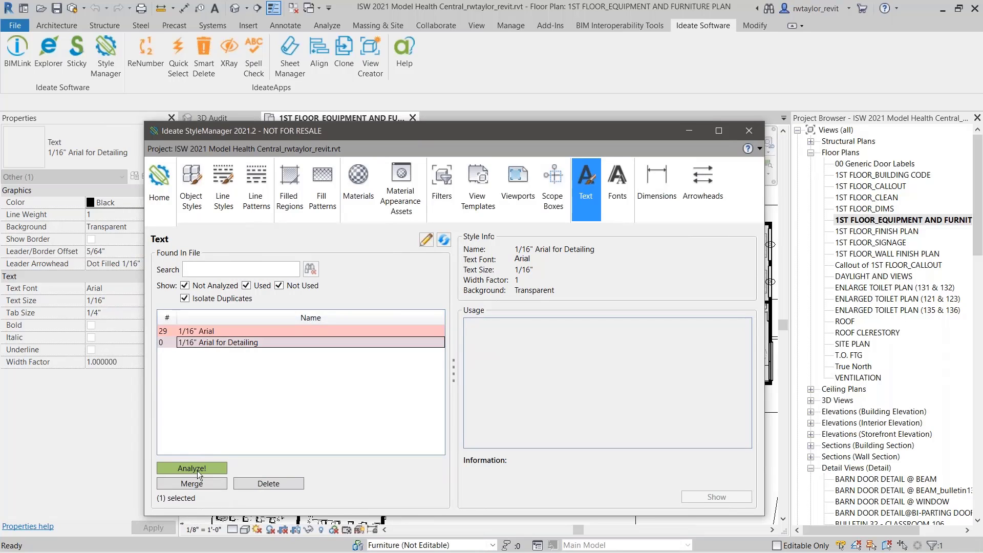
pyautogui.click(272, 486)
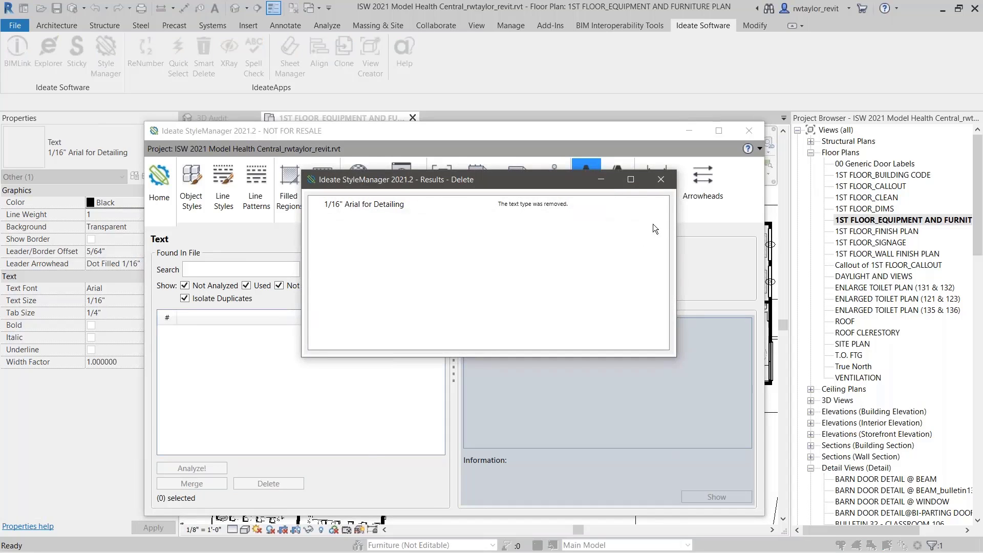
pyautogui.click(664, 181)
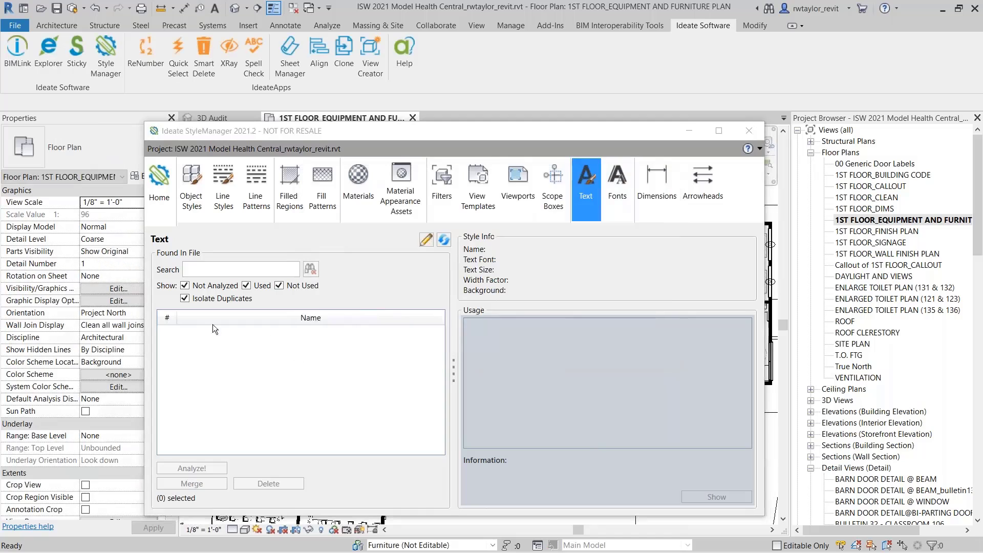
# Step: Stop isolating duplicates and analyze the usage of all text styles from 1/8" Arial through Schedule Text 13
pyautogui.click(185, 299)
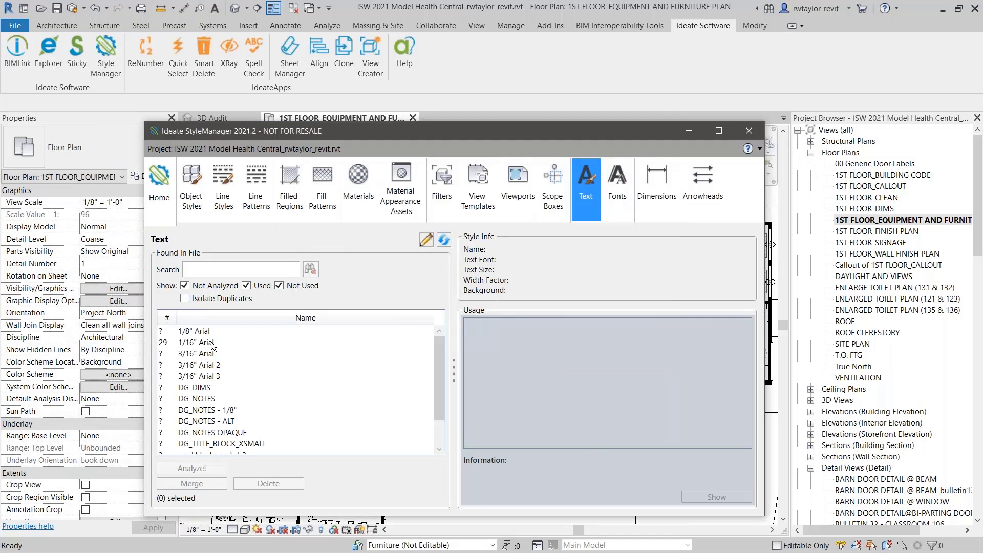
pyautogui.click(197, 332)
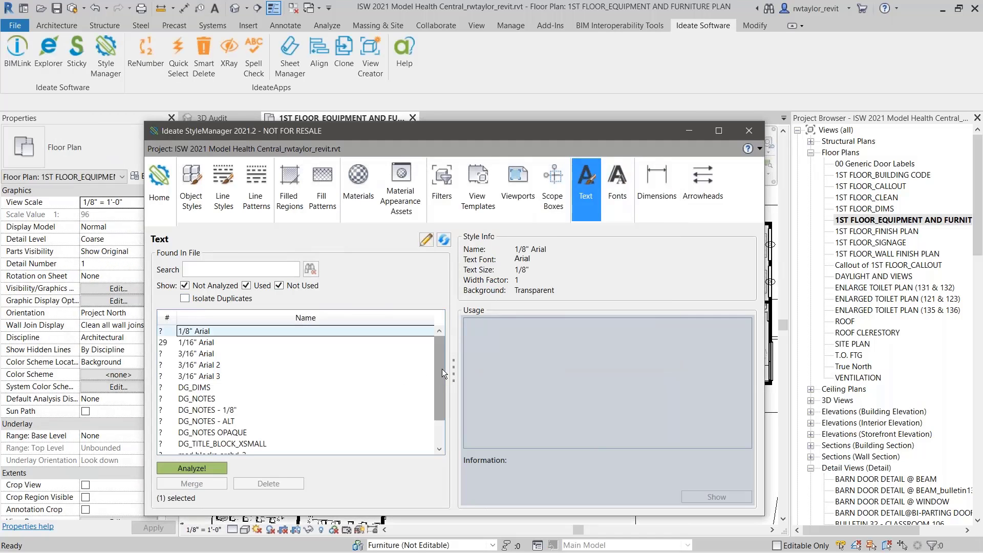
pyautogui.scroll(-1, 441, 368)
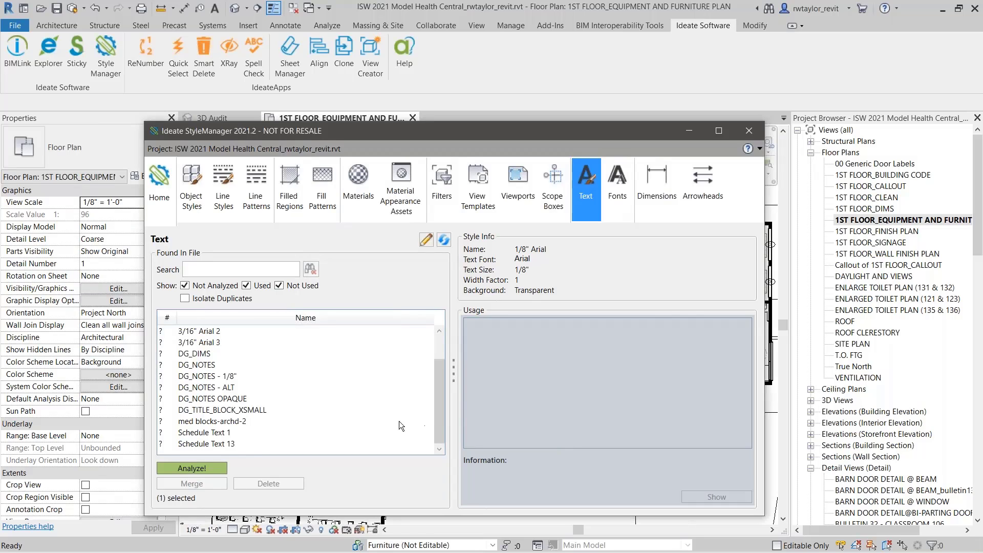
pyautogui.keyDown('shift'); pyautogui.click(215, 444); pyautogui.keyUp('shift')
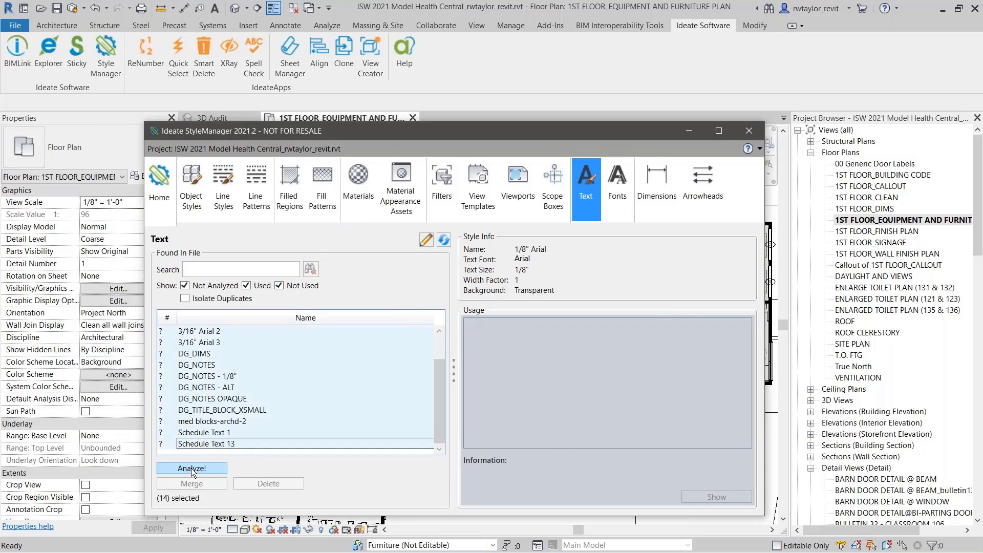
pyautogui.click(191, 468)
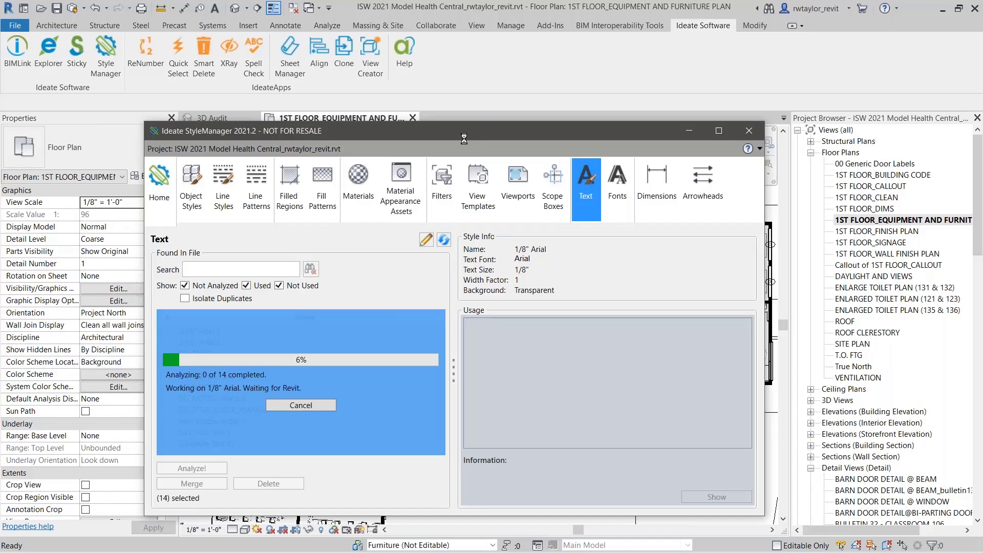
pyautogui.moveTo(464, 139); pyautogui.dragTo(489, 113)
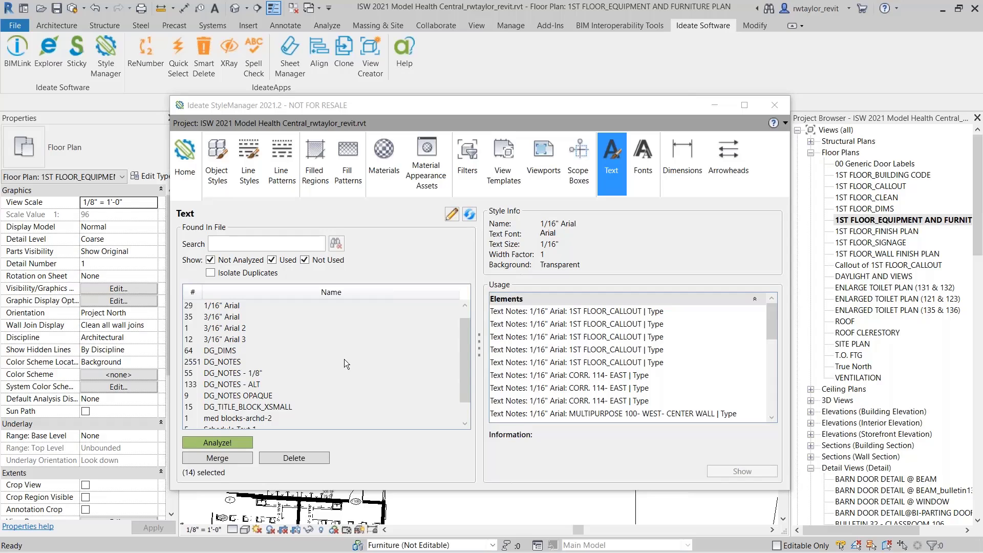
# Step: Sort the analyzed text styles by usage count in descending order
pyautogui.click(191, 293)
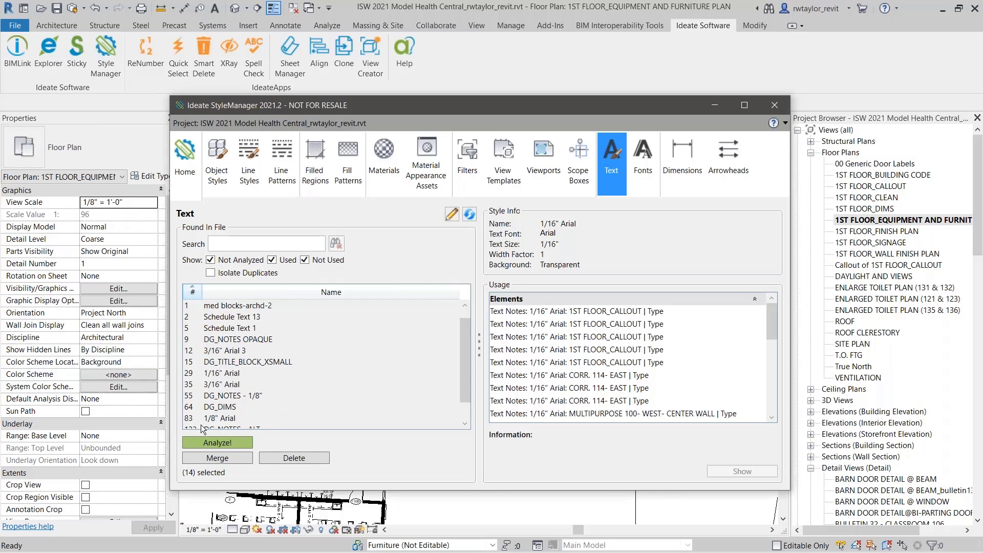
pyautogui.click(195, 295)
pyautogui.moveTo(467, 324); pyautogui.dragTo(467, 316)
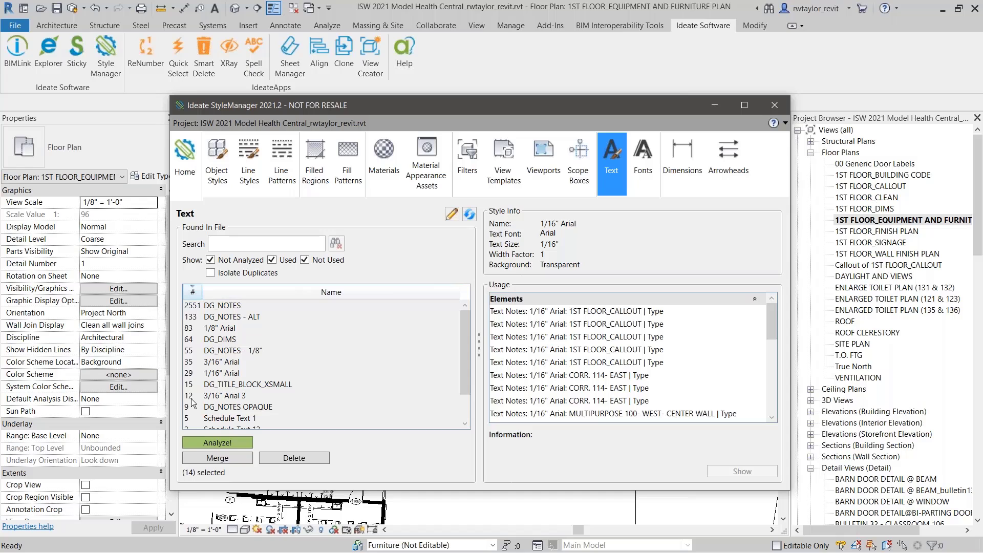
# Step: Review where DG_NOTES and DG_NOTES - ALT are used, and show the DG_NOTES - ALT text note in the 1ST FLOOR_FINISH PLAN view
pyautogui.click(215, 307)
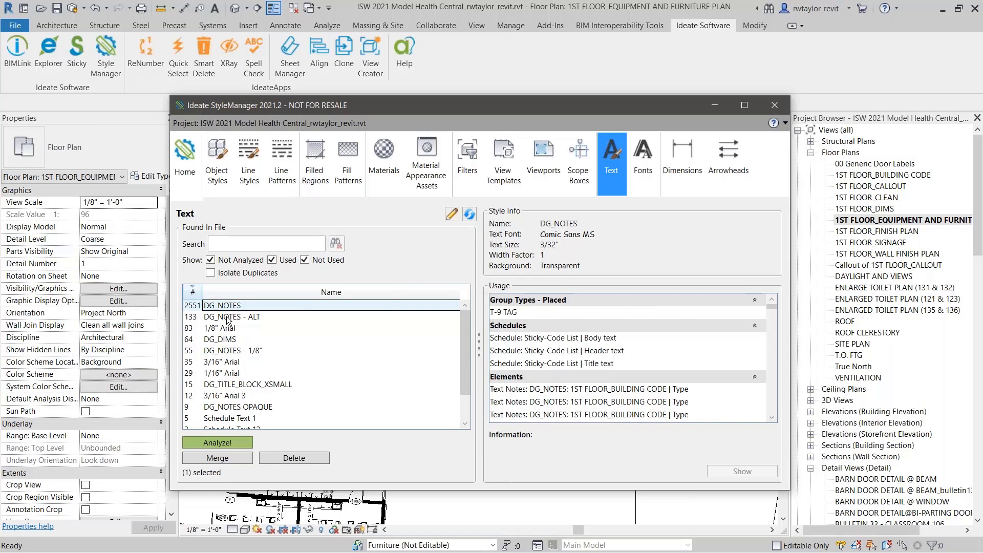
pyautogui.click(228, 319)
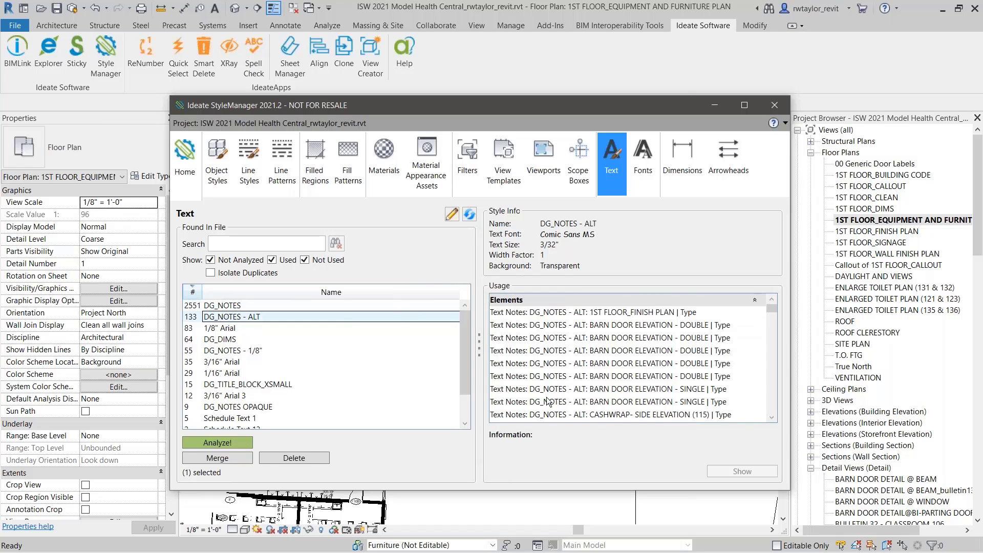
pyautogui.click(543, 314)
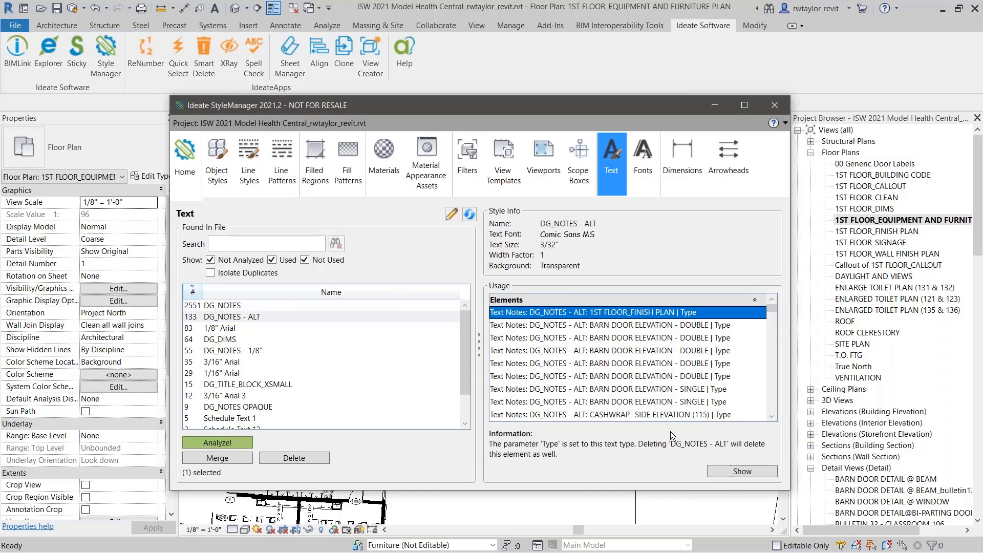
pyautogui.click(725, 472)
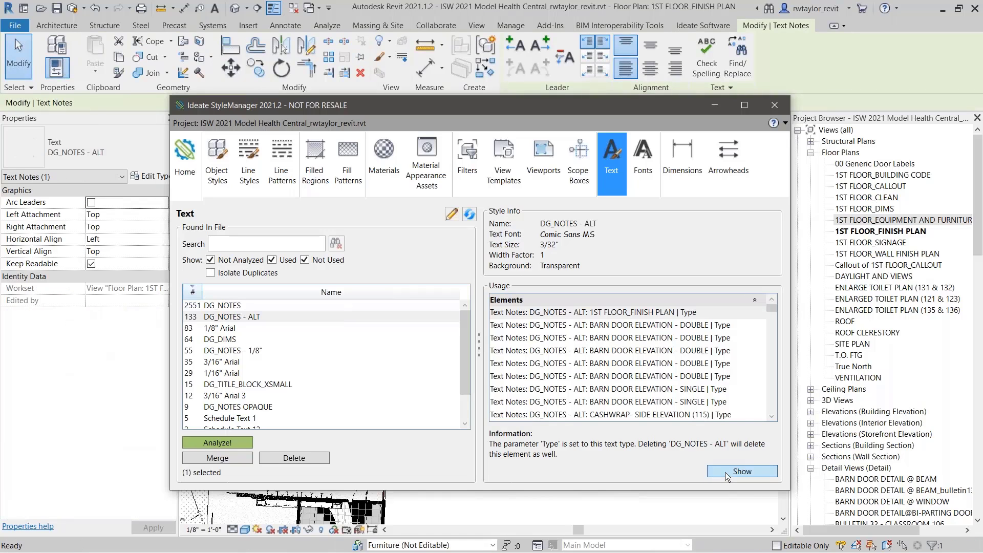
pyautogui.moveTo(575, 115); pyautogui.dragTo(205, 171)
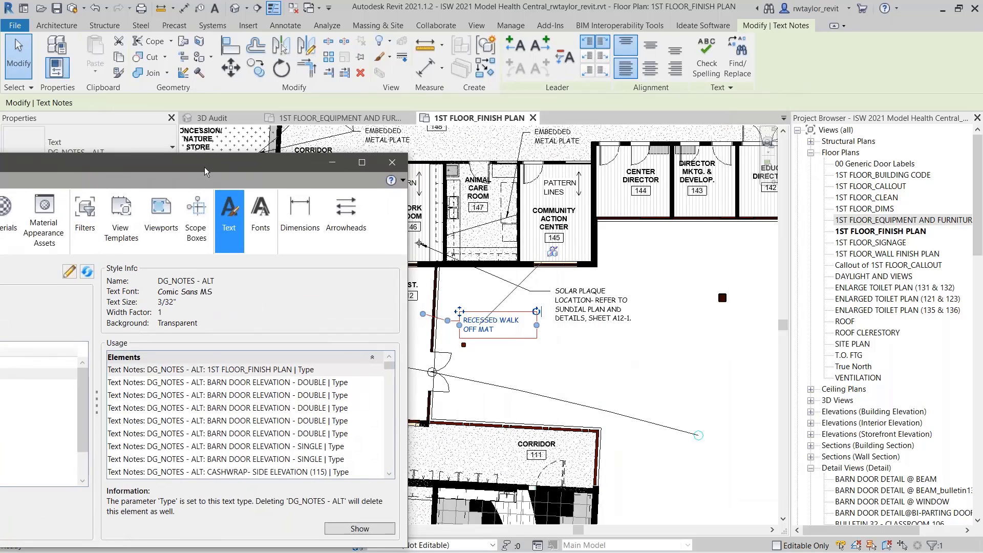
pyautogui.moveTo(205, 172); pyautogui.dragTo(604, 95)
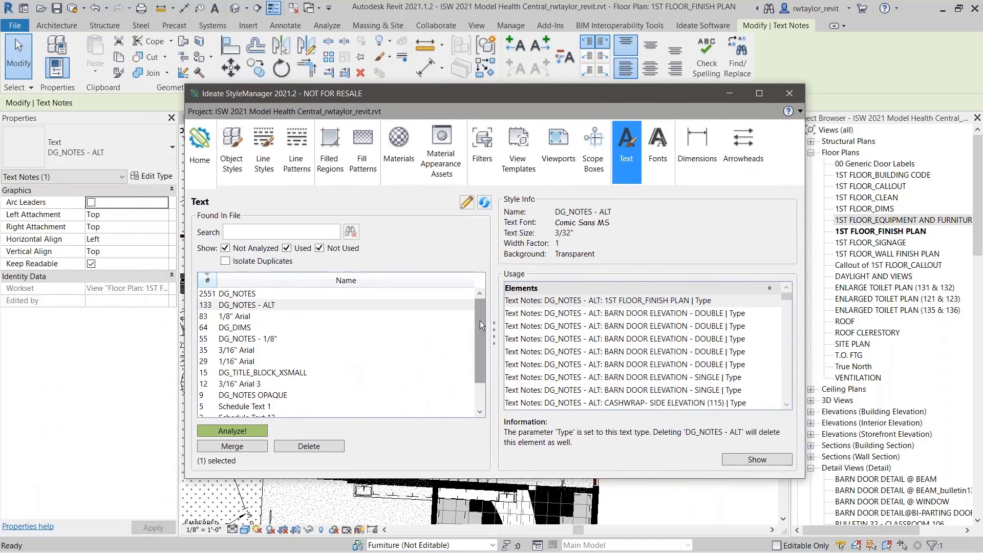
pyautogui.scroll(-1, 480, 321)
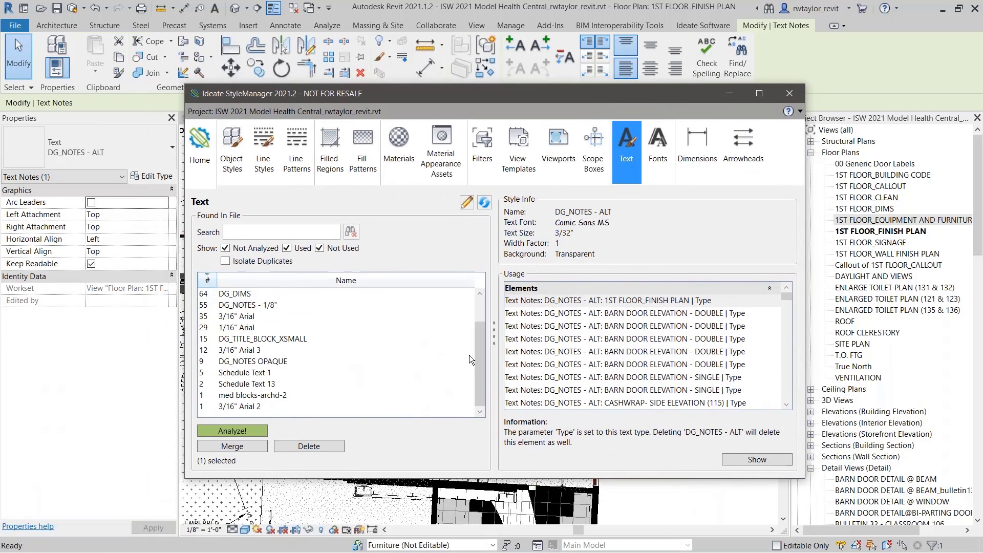
# Step: Review the usages of Schedule Text 1 and Schedule Text 13, and merge Schedule Text 1 into Schedule Text 13 as the type to keep
pyautogui.click(253, 374)
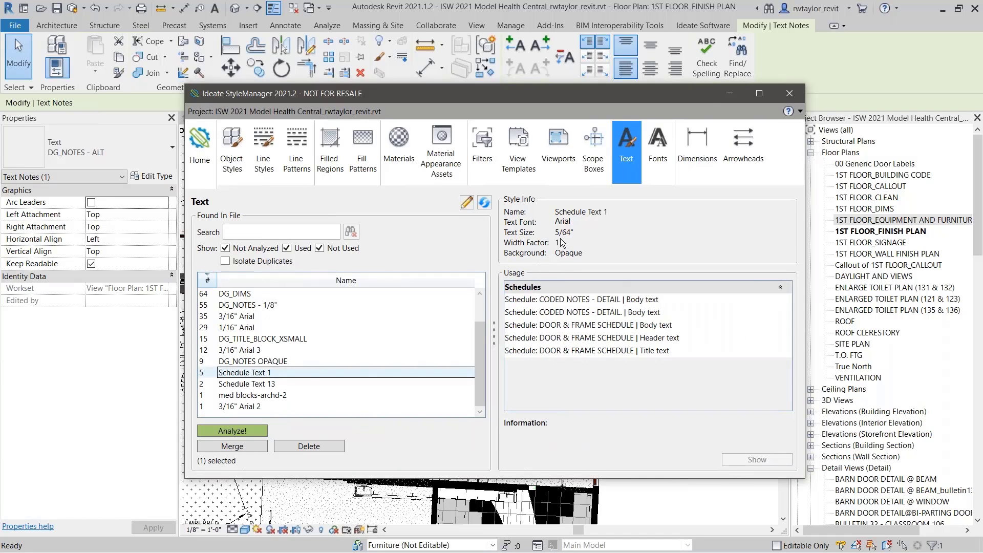
pyautogui.click(263, 385)
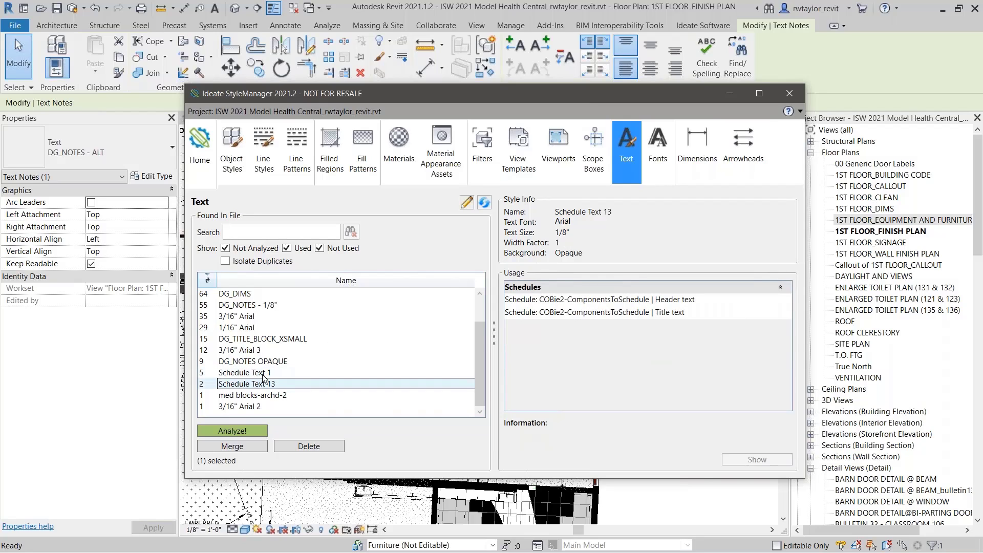
pyautogui.click(264, 375)
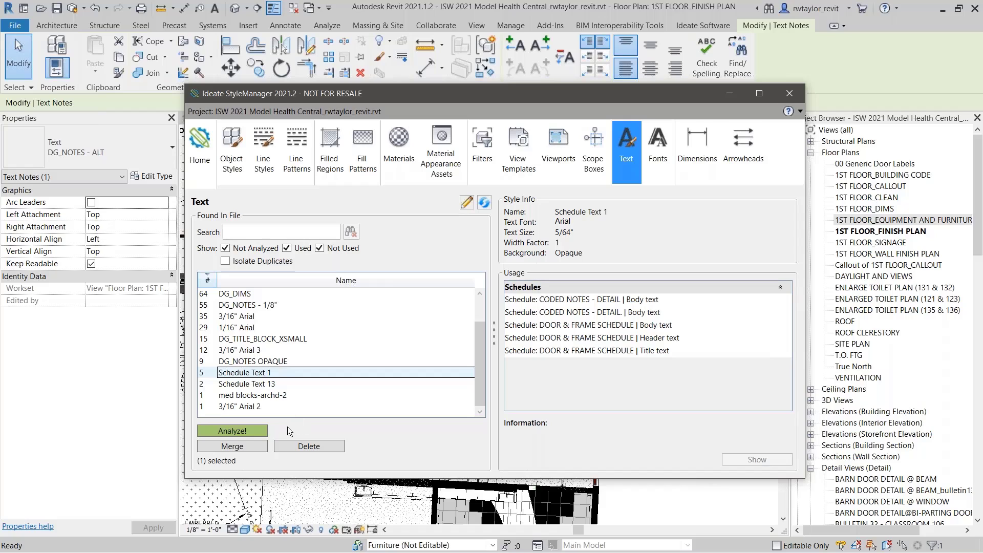
pyautogui.click(245, 446)
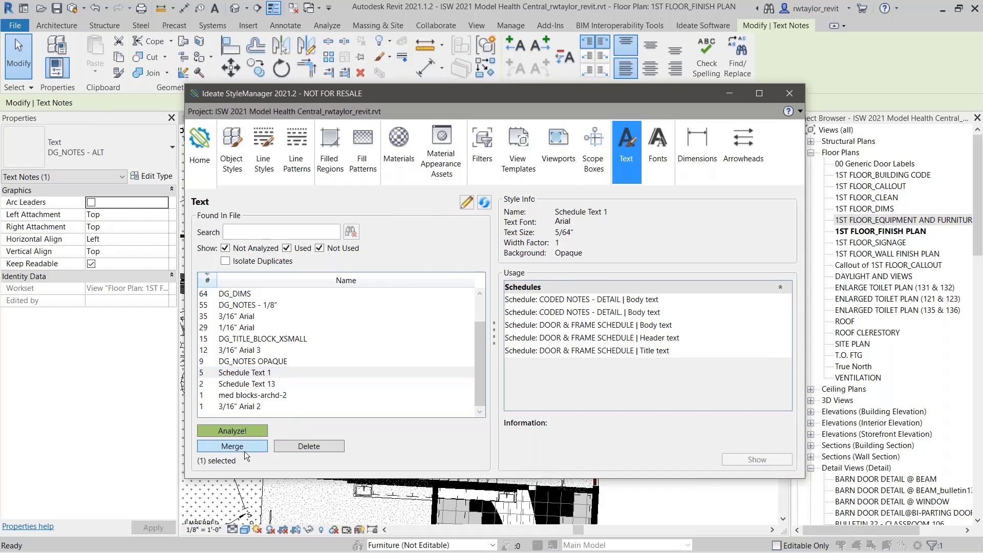
pyautogui.click(489, 170)
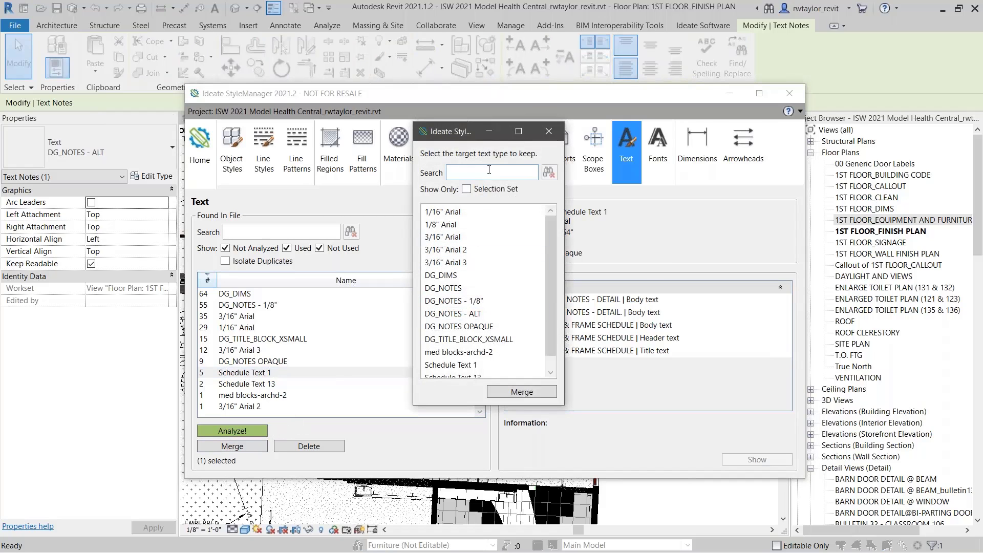
pyautogui.write('sche')
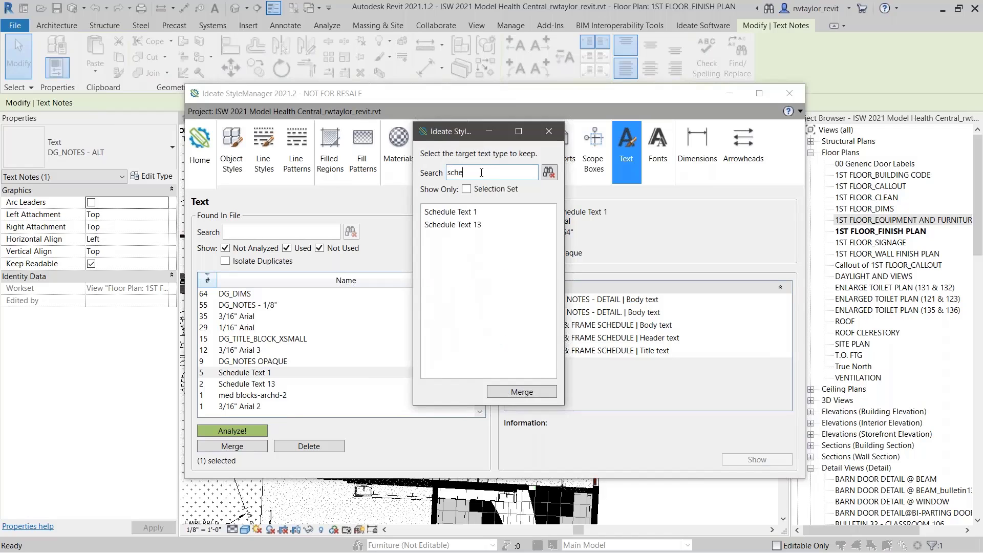
pyautogui.click(469, 226)
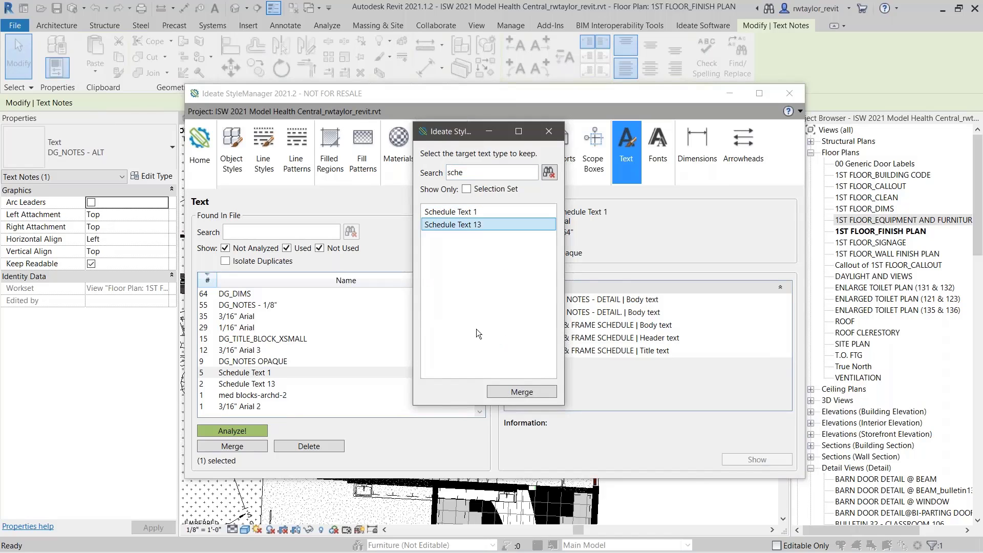
pyautogui.click(510, 393)
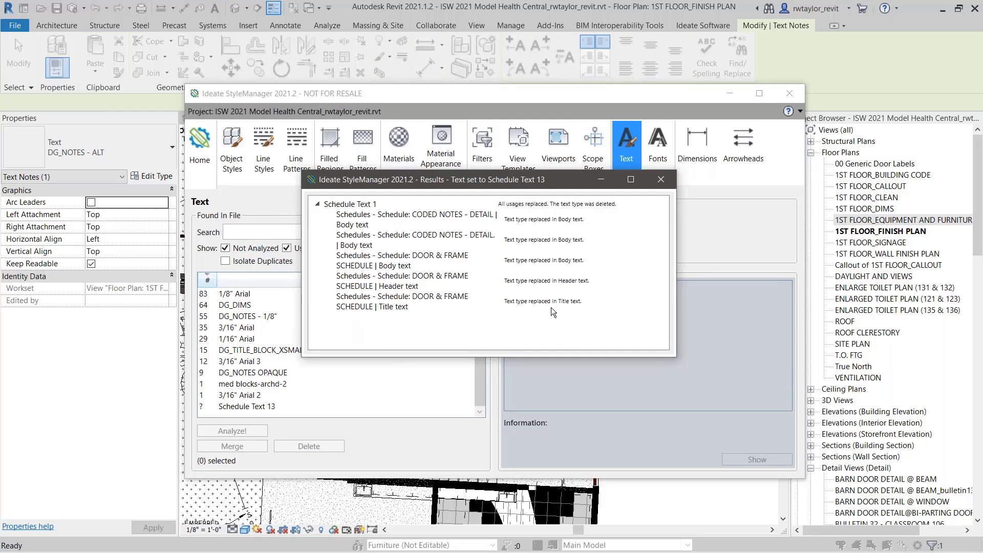
pyautogui.click(670, 178)
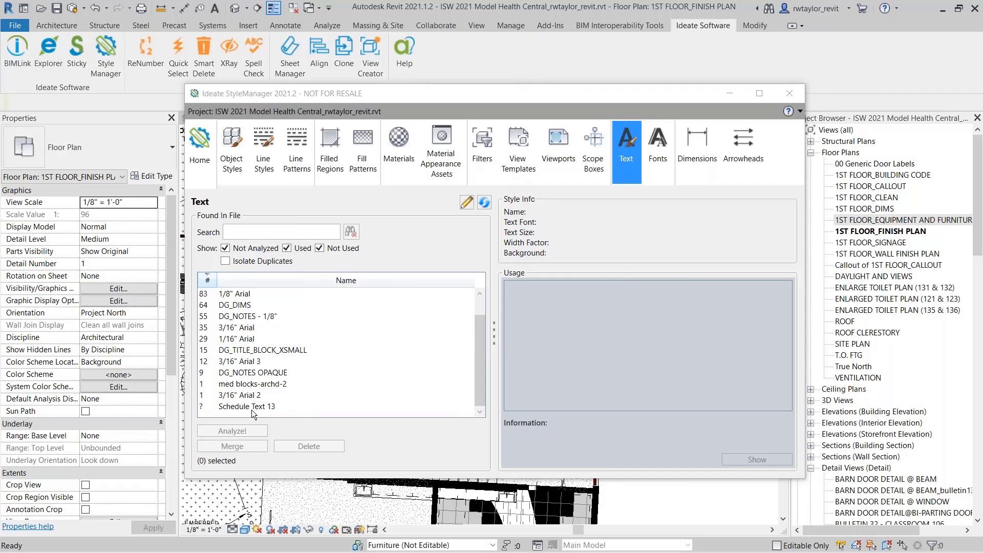
# Step: Analyze the usage of the merged text style Schedule Text 13 and rename it to Schedule Text
pyautogui.click(251, 407)
pyautogui.click(232, 431)
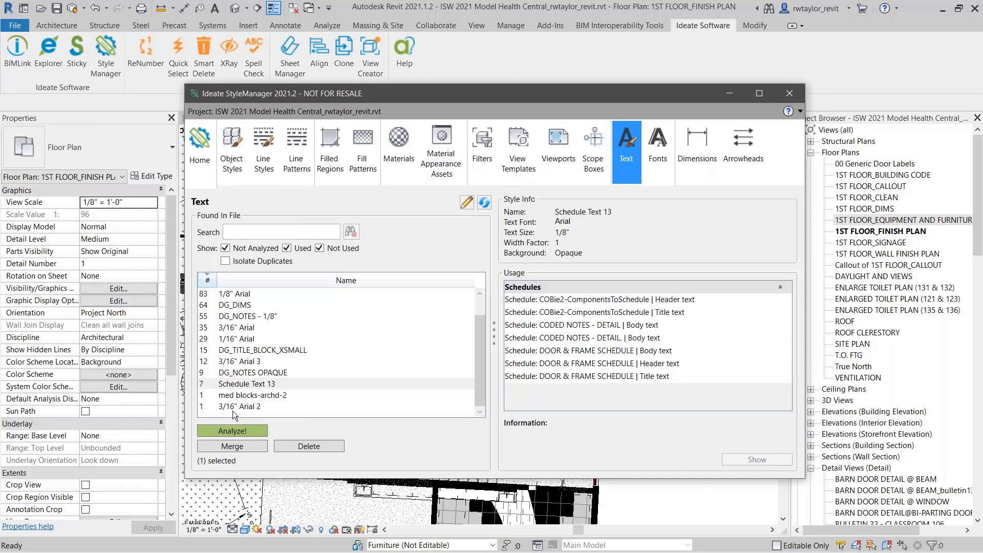
pyautogui.rightClick(253, 388)
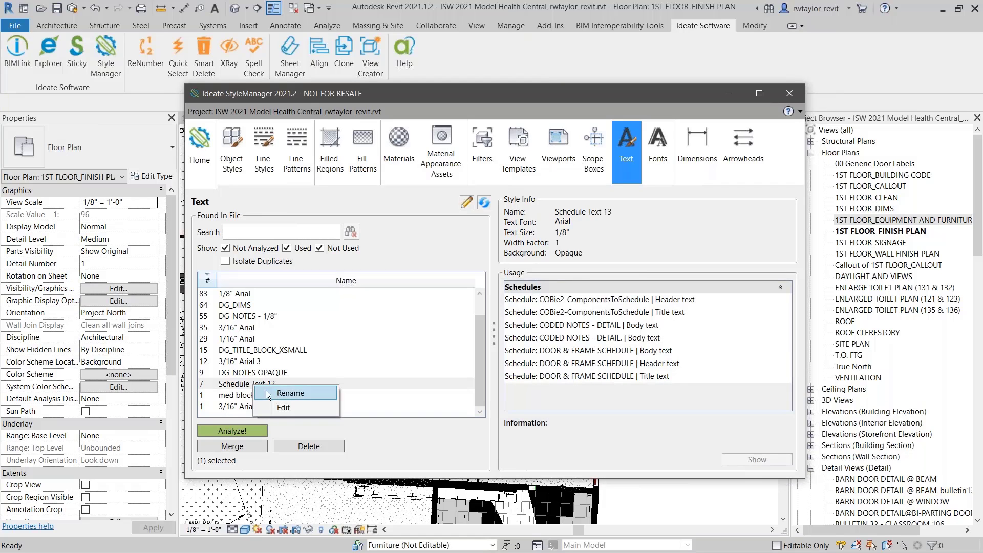
pyautogui.click(274, 390)
pyautogui.click(515, 286)
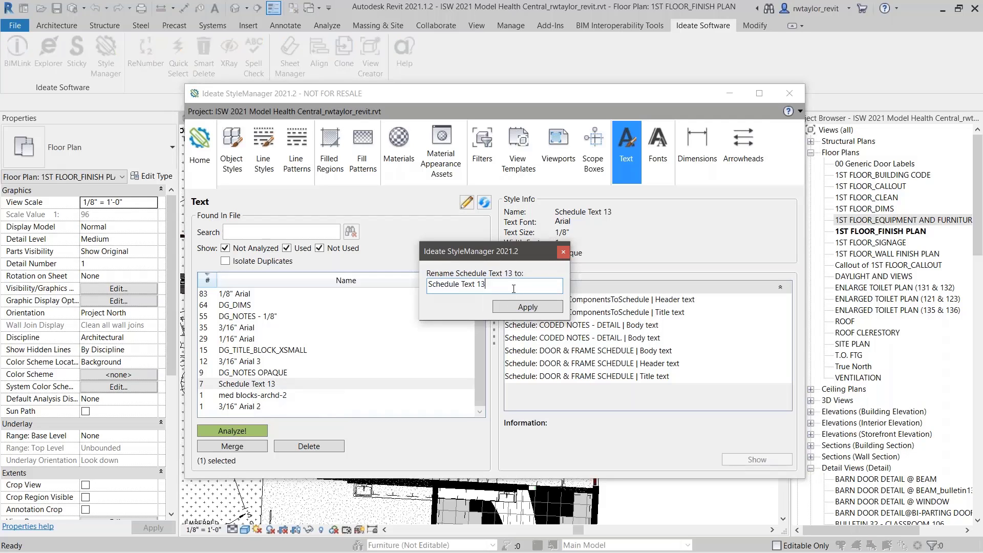
pyautogui.press('BackSpace')
pyautogui.press('BackSpace')
pyautogui.click(517, 306)
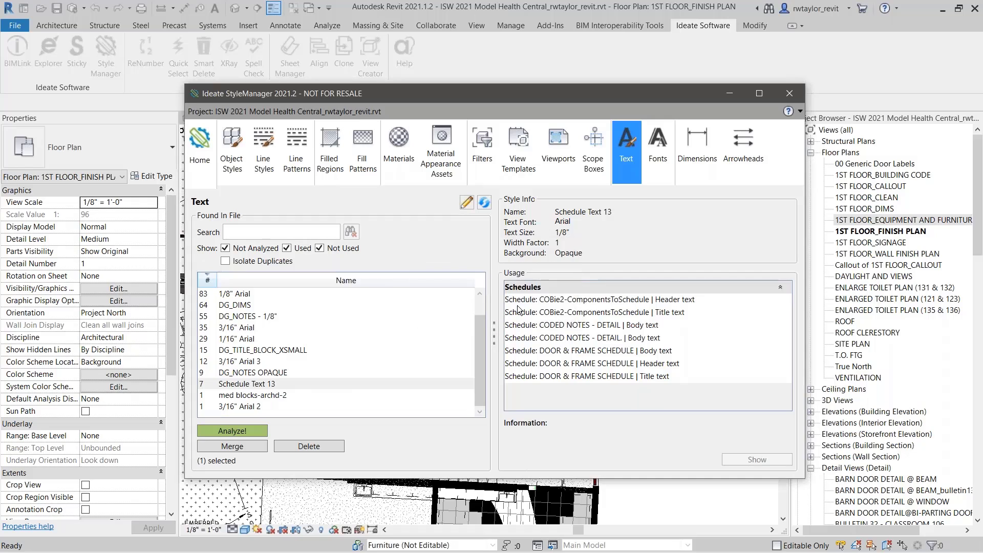
pyautogui.click(251, 428)
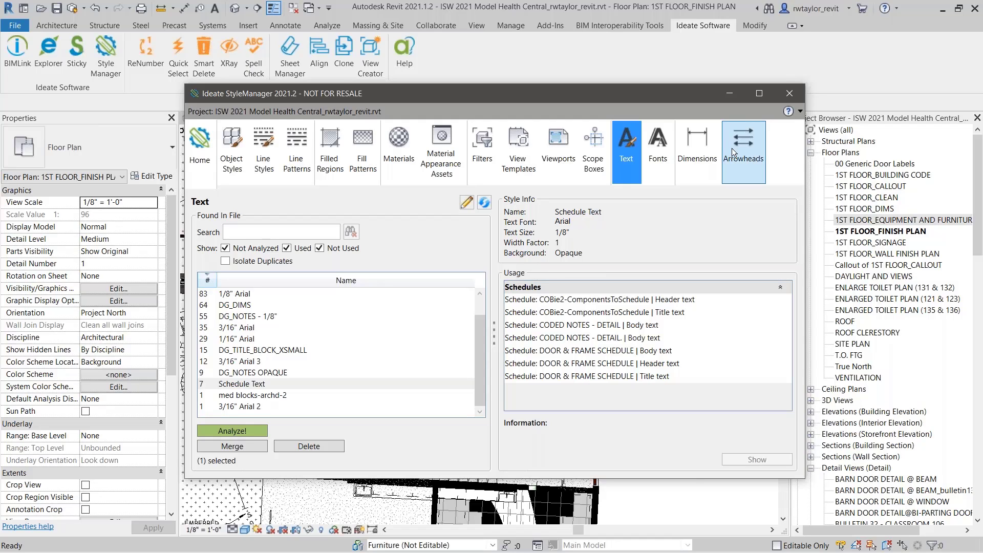
# Step: Switch away from Ideate StyleManager to another open application window
pyautogui.hotkey('alt', 'Tab')
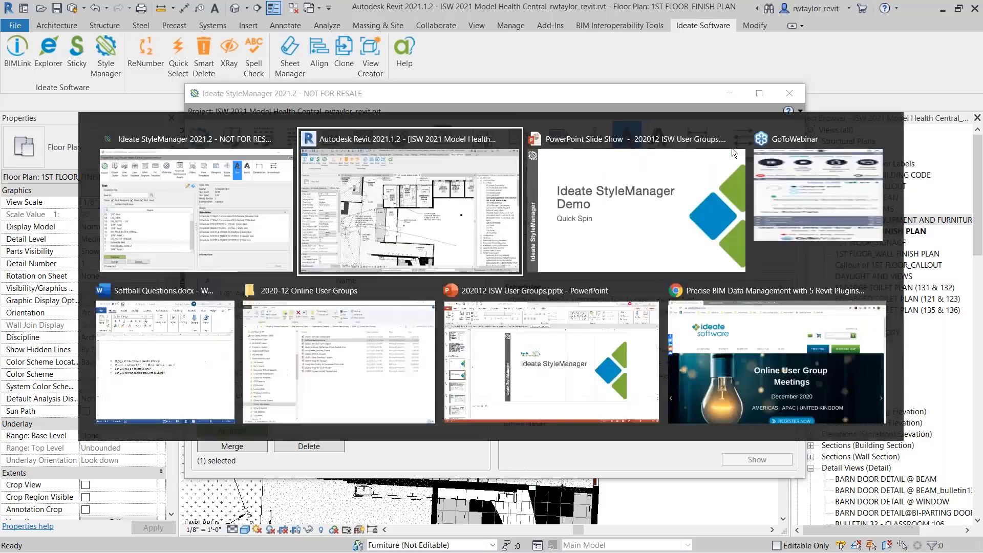
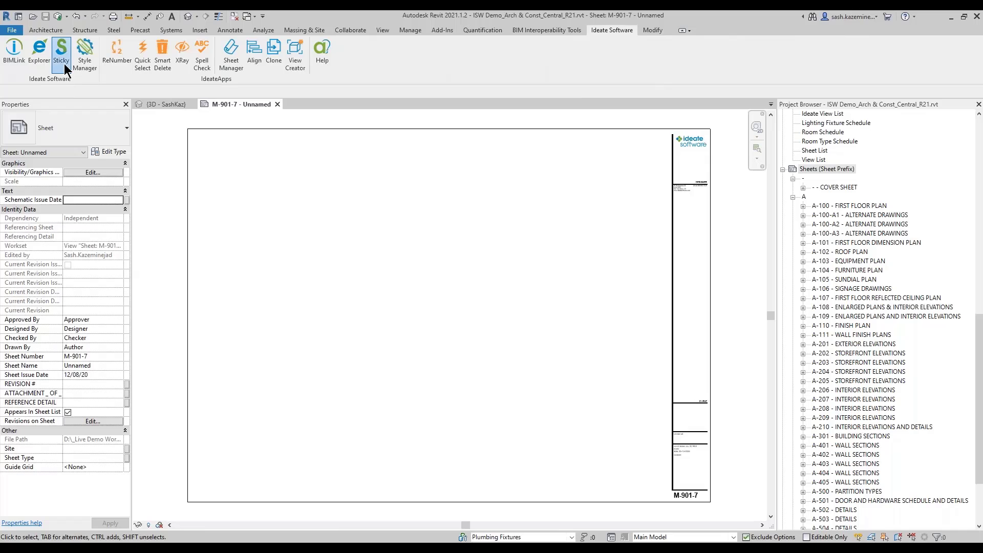
# Step: Start Ideate Sticky and look through its Word, PDF, Excel image list and its Excel schedule list
pyautogui.click(64, 66)
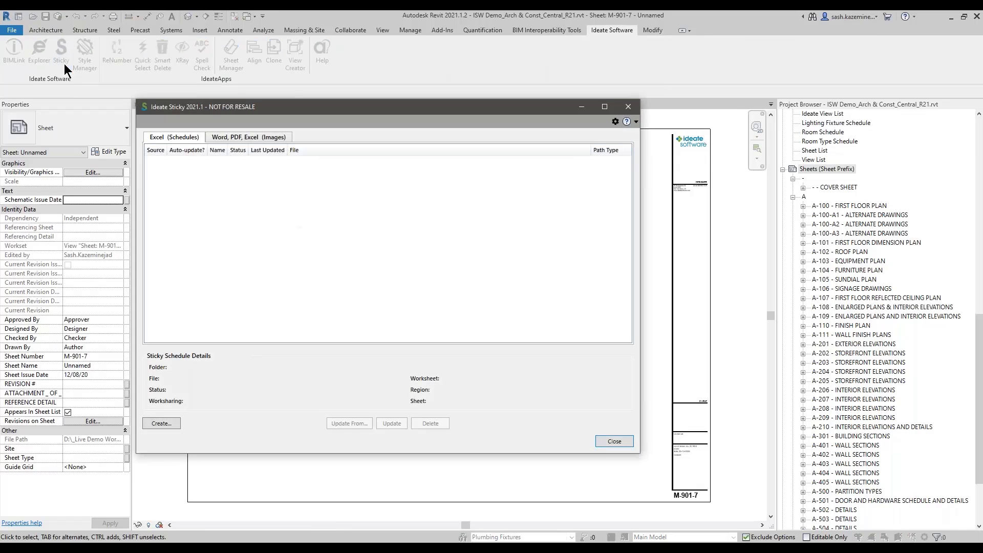
pyautogui.moveTo(266, 110); pyautogui.dragTo(306, 122)
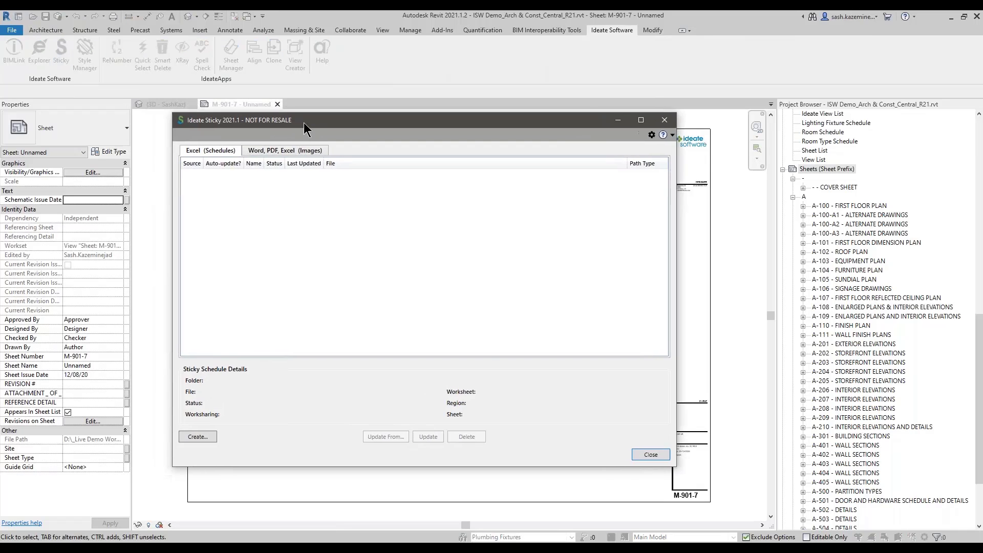
pyautogui.click(275, 152)
pyautogui.click(221, 151)
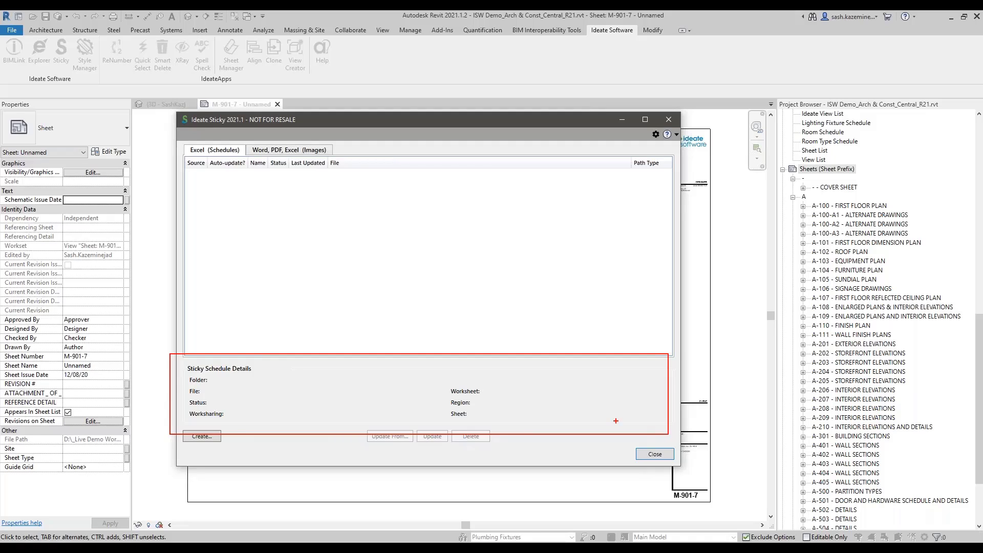
pyautogui.press('Escape')
# Step: Begin creating an Excel schedule, using the Philips lighting spec workbook from the Sticky Samples_21 folder on the D: drive as its source
pyautogui.click(206, 439)
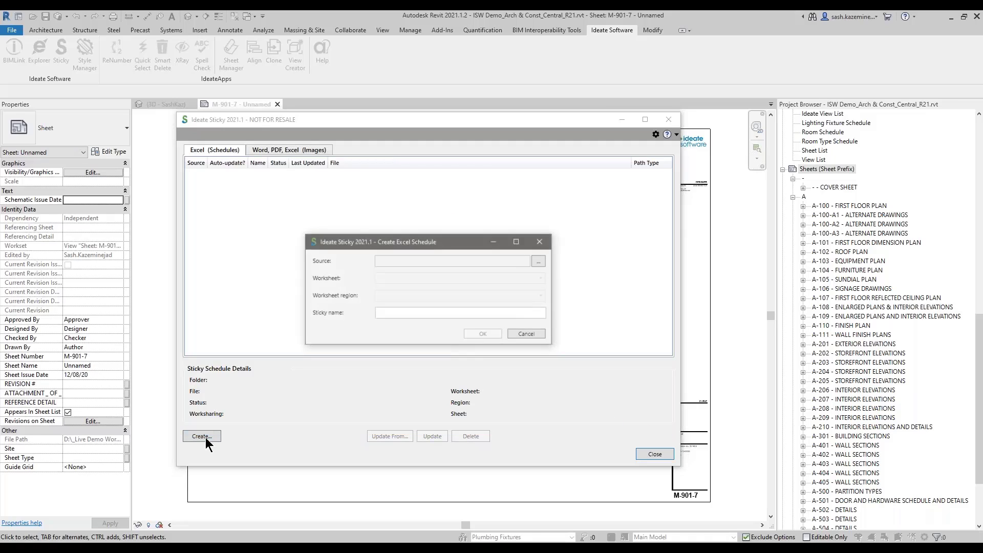
pyautogui.click(539, 261)
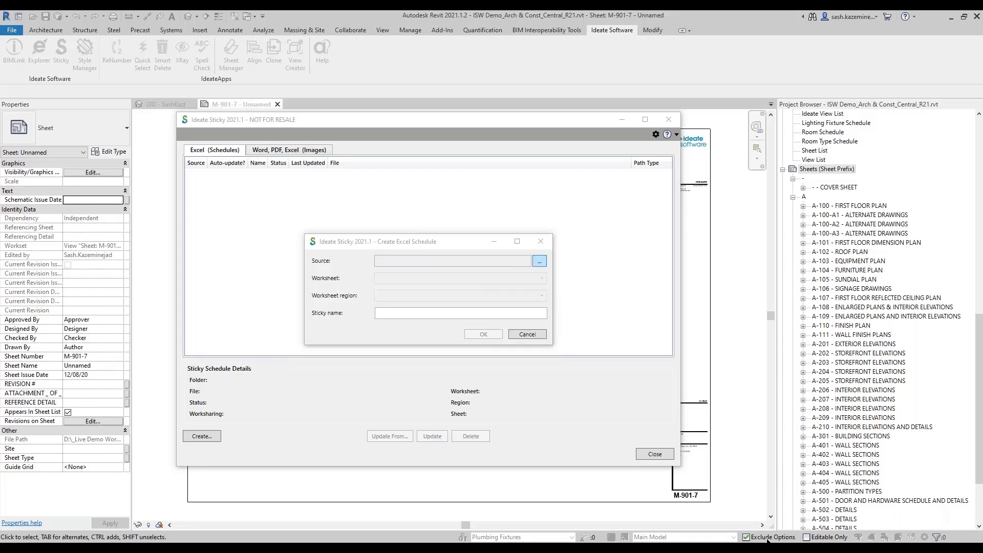
pyautogui.moveTo(347, 111); pyautogui.dragTo(287, 87)
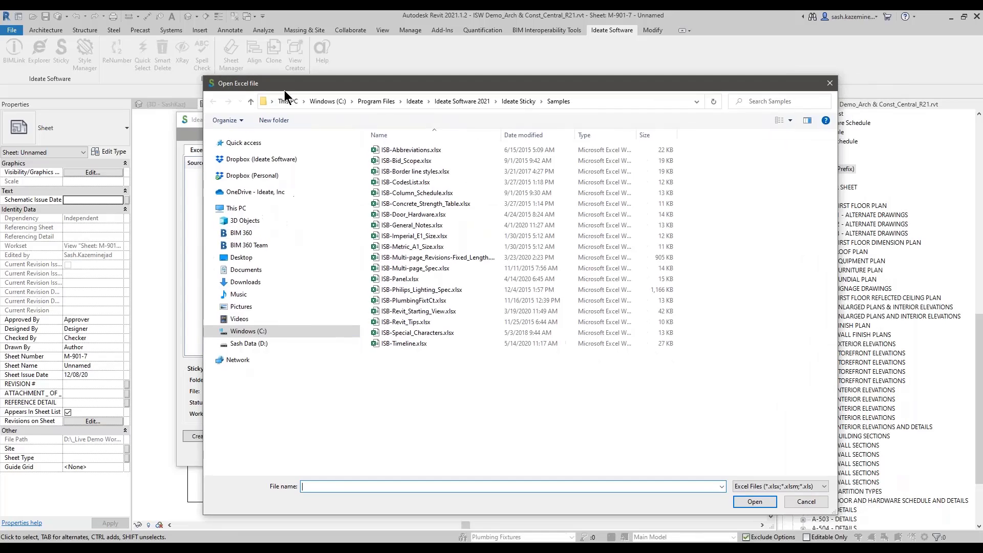
pyautogui.click(248, 343)
pyautogui.doubleClick(410, 150)
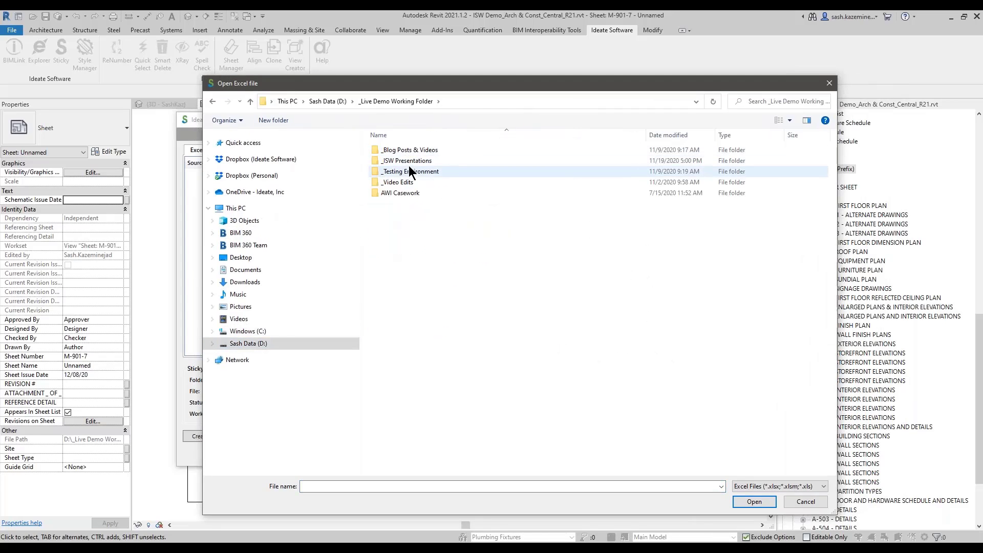
pyautogui.doubleClick(408, 160)
pyautogui.doubleClick(406, 150)
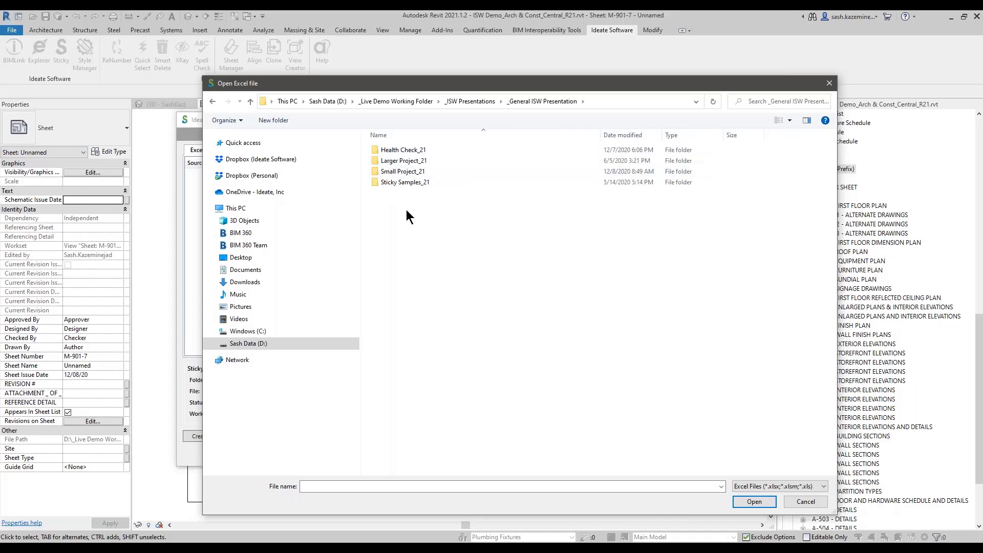
pyautogui.doubleClick(403, 183)
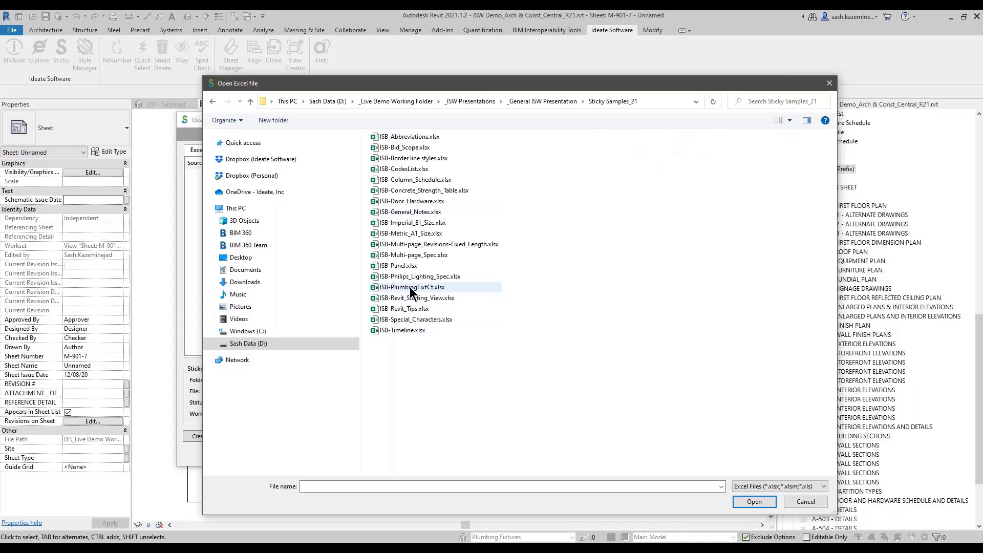
pyautogui.click(413, 280)
pyautogui.click(754, 502)
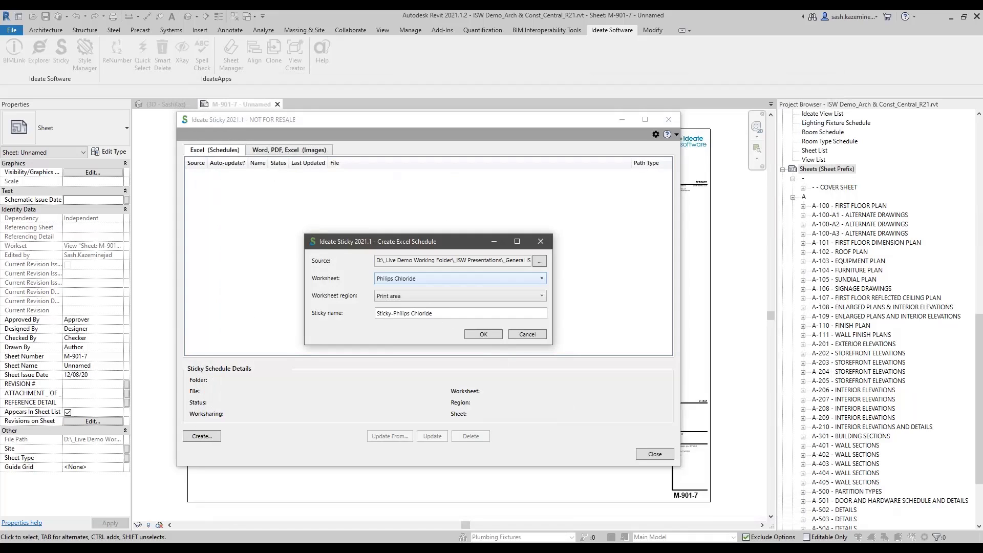
# Step: Create the sticky schedule from the Philips Chloride worksheet's print area and close Ideate Sticky
pyautogui.click(460, 278)
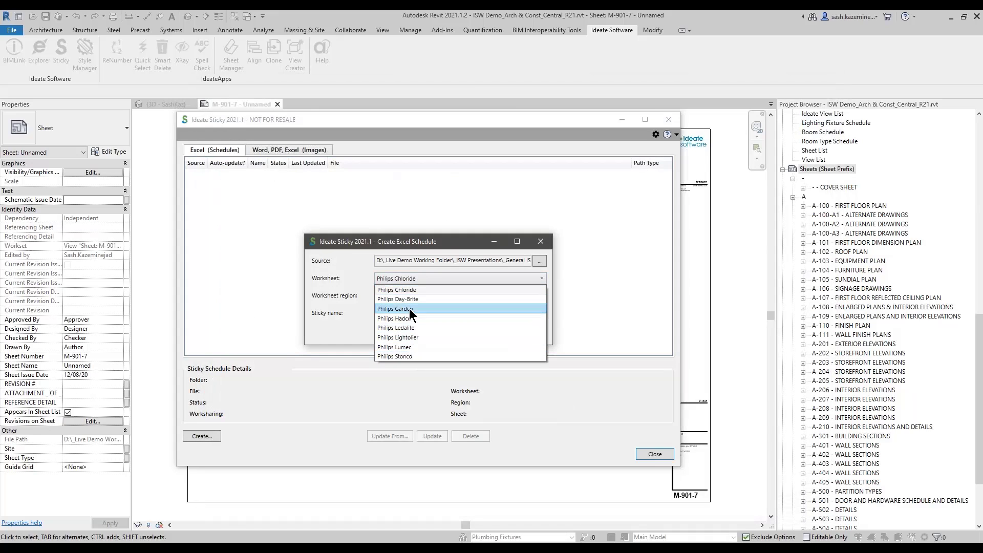
pyautogui.click(394, 290)
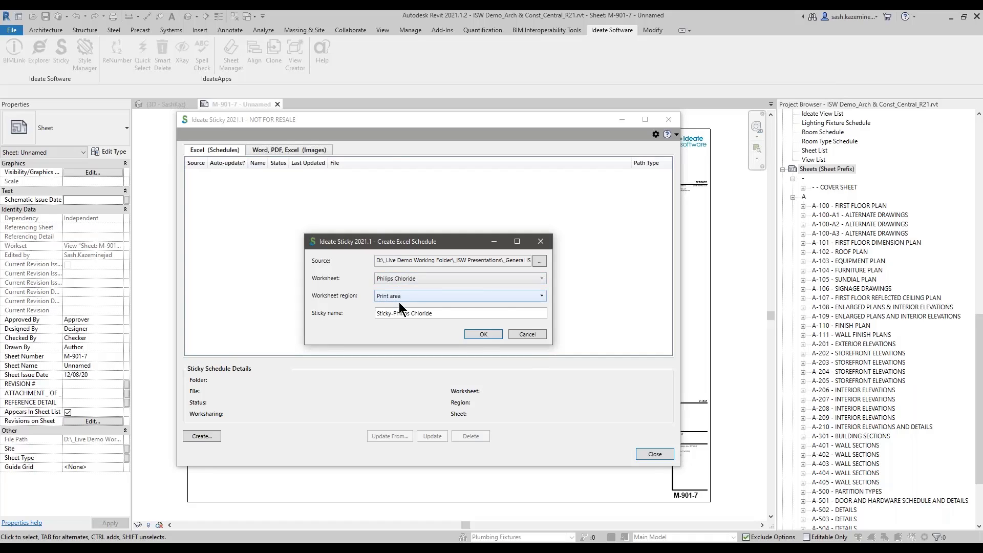
pyautogui.click(482, 335)
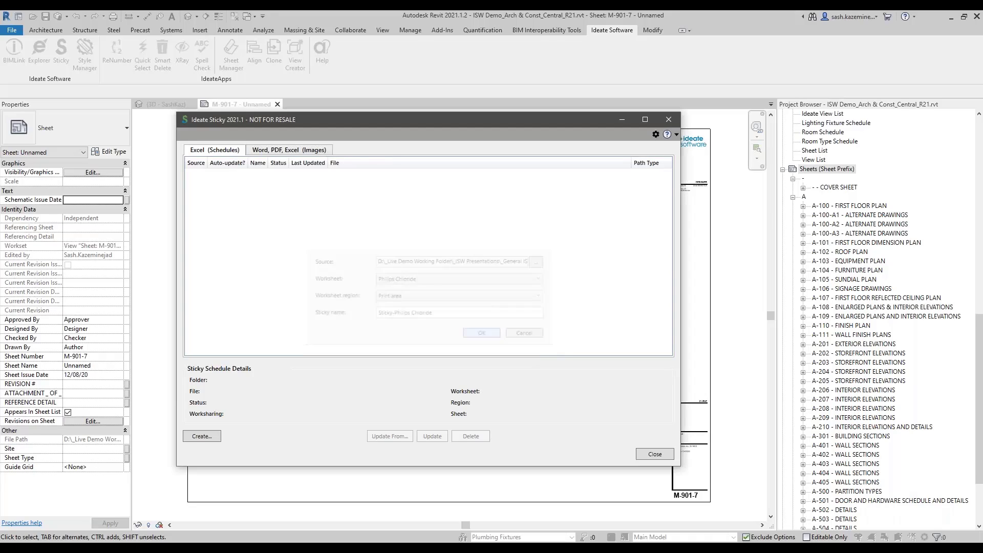
pyautogui.click(650, 452)
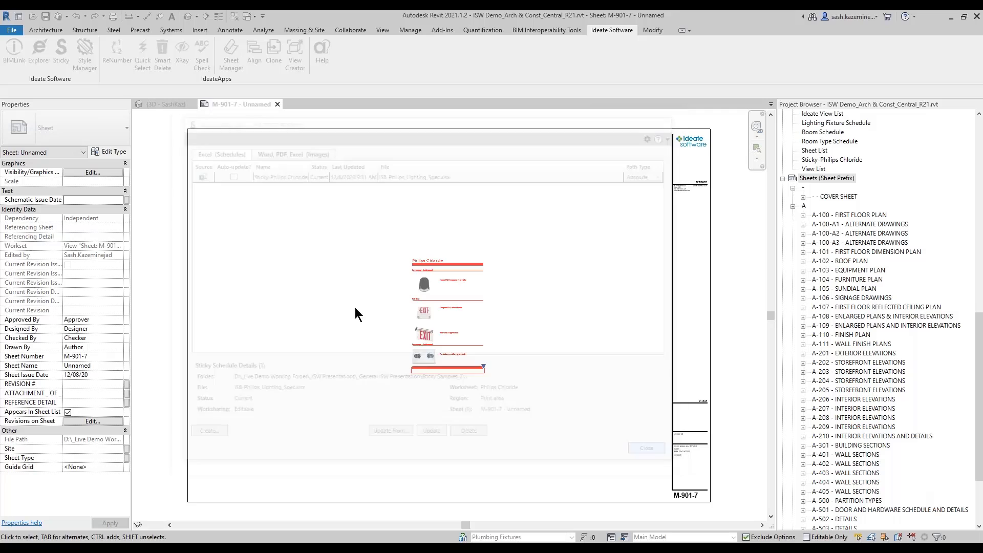
# Step: Move the Philips Chloride schedule to the upper right of sheet M-901-7, beside the title block, and inspect it up close
pyautogui.click(422, 304)
pyautogui.moveTo(422, 304); pyautogui.dragTo(581, 189)
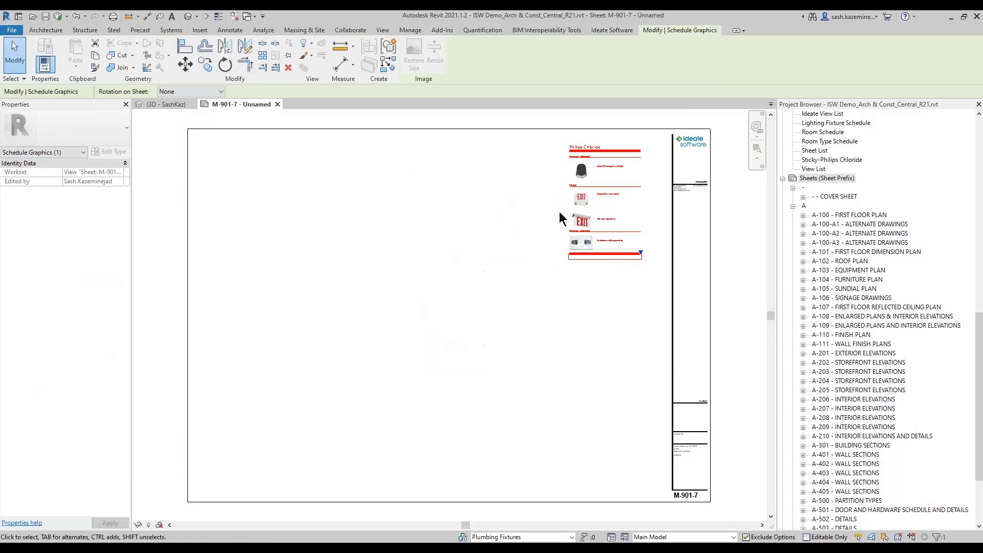
pyautogui.scroll(2, 558, 210)
pyautogui.scroll(1, 549, 206)
pyautogui.moveTo(539, 200); pyautogui.dragTo(397, 289, button='middle')
pyautogui.click(379, 259)
pyautogui.scroll(4, 413, 226)
pyautogui.moveTo(389, 226); pyautogui.dragTo(358, 235, button='middle')
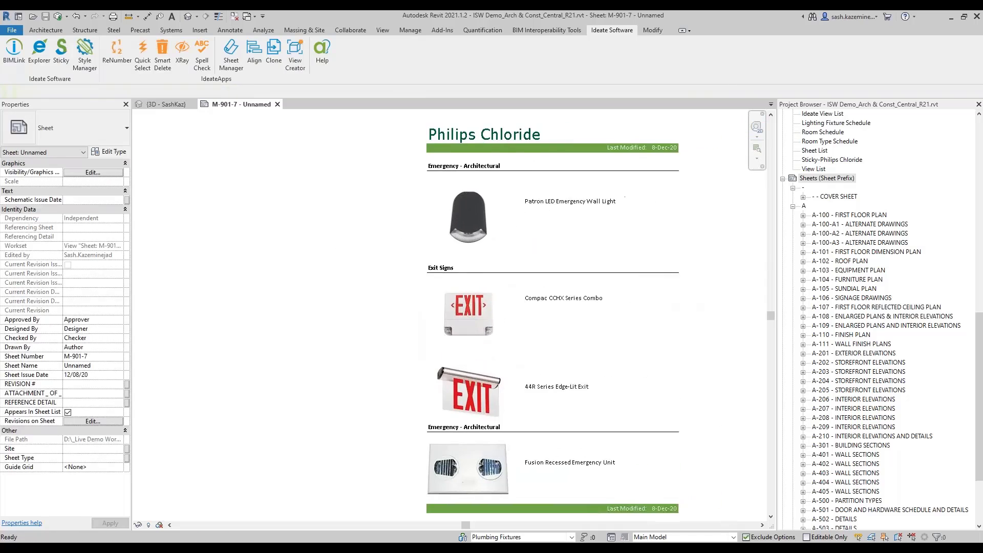
pyautogui.scroll(-1, 336, 236)
pyautogui.scroll(-1, 336, 236)
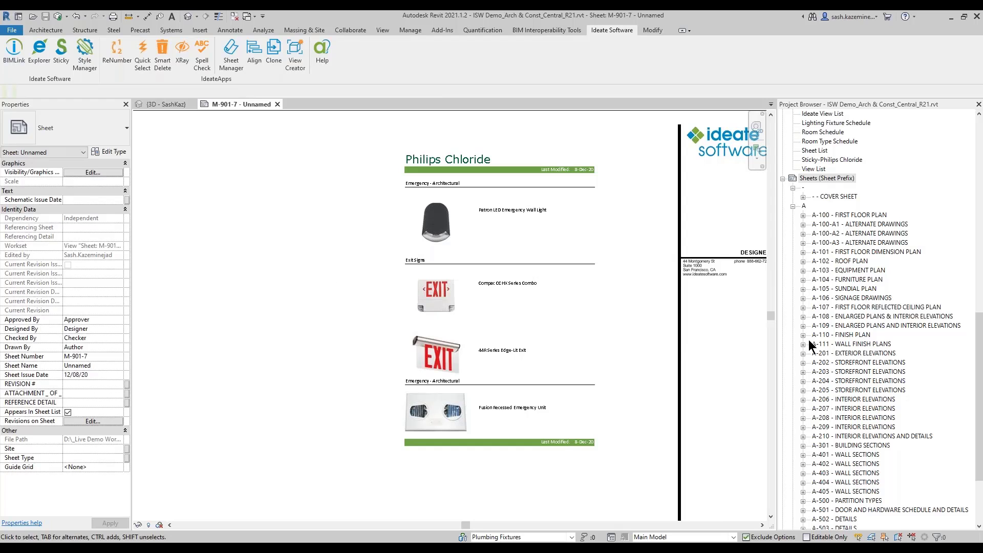
# Step: Open the Sticky-Philips Chloride schedule, examine its images and text cells, and return to sheet M-901-7
pyautogui.scroll(2, 827, 227)
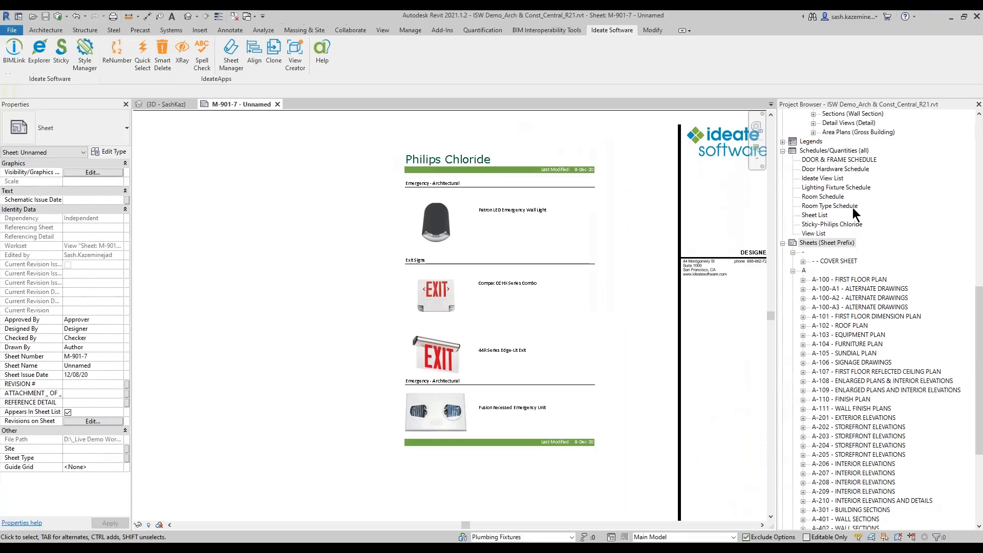
pyautogui.doubleClick(839, 223)
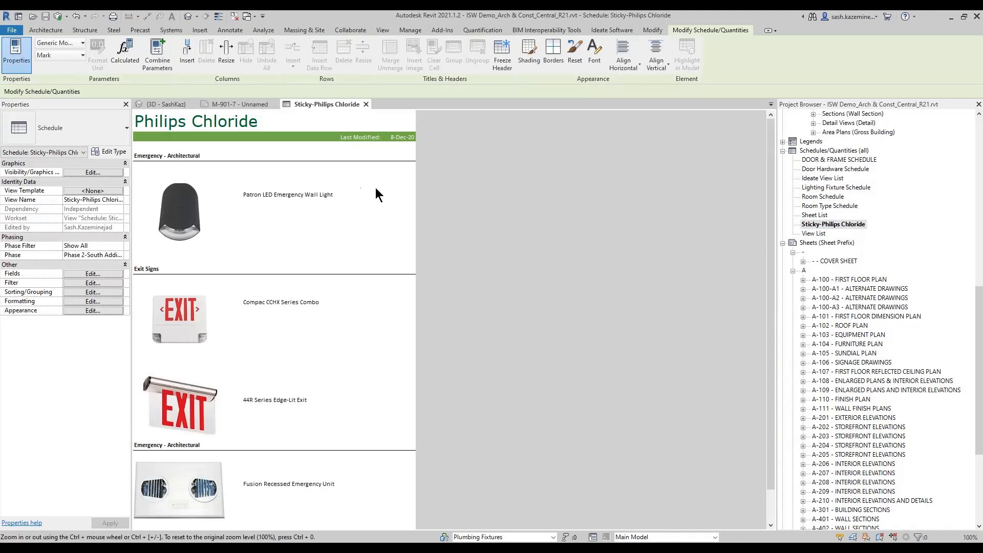
pyautogui.scroll(-2, 371, 292)
pyautogui.scroll(2, 339, 277)
pyautogui.click(284, 192)
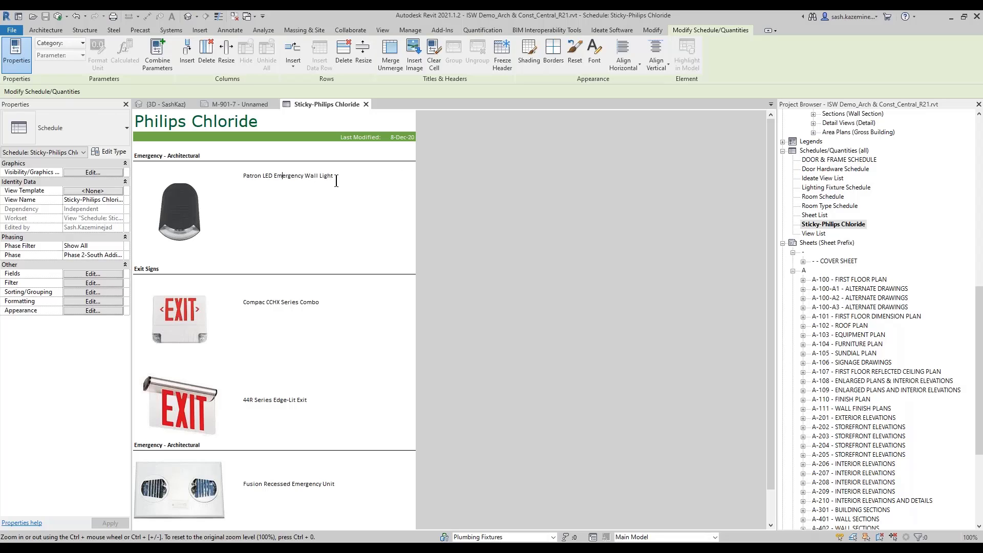
pyautogui.scroll(-2, 372, 310)
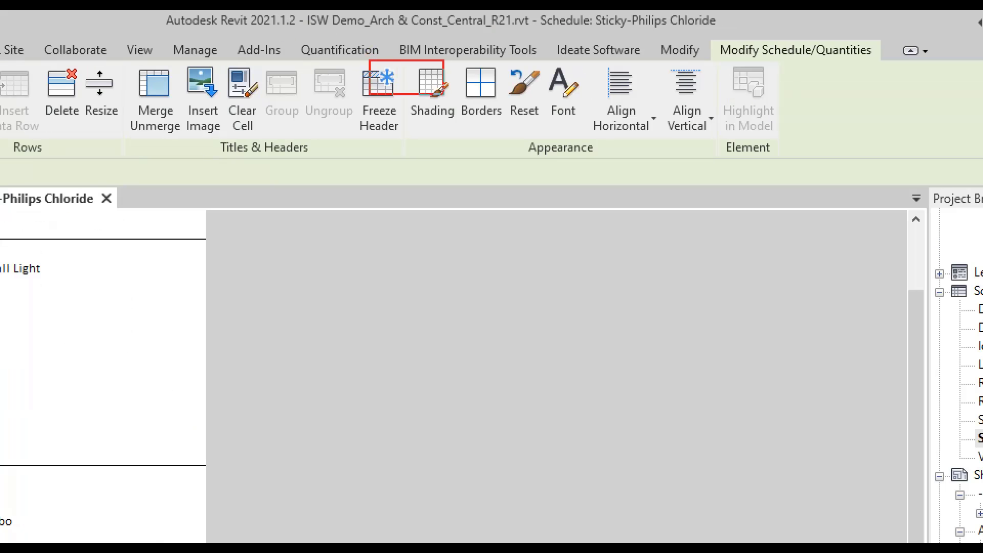
pyautogui.keyDown('ctrl'); pyautogui.moveTo(444, 94); pyautogui.dragTo(842, 164); pyautogui.keyUp('ctrl')
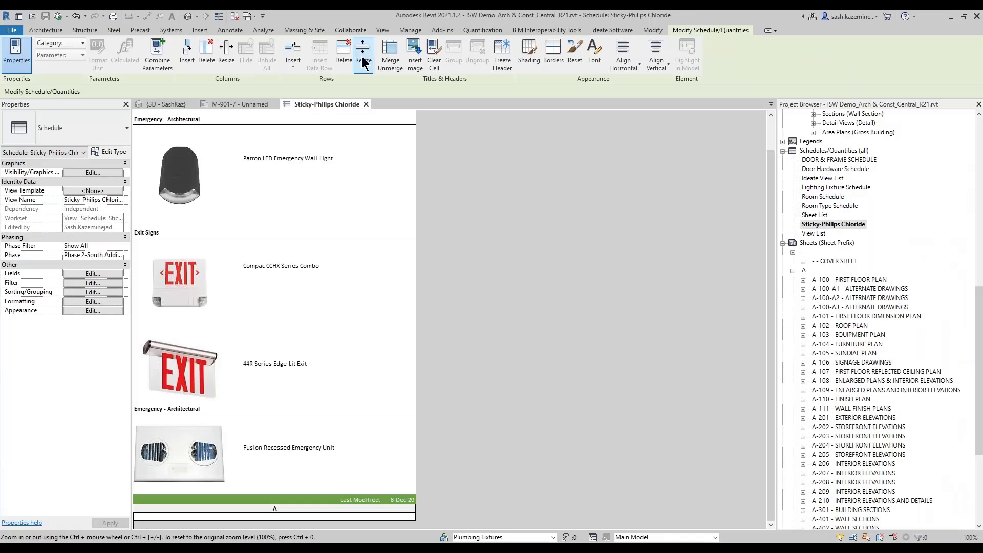
pyautogui.click(264, 104)
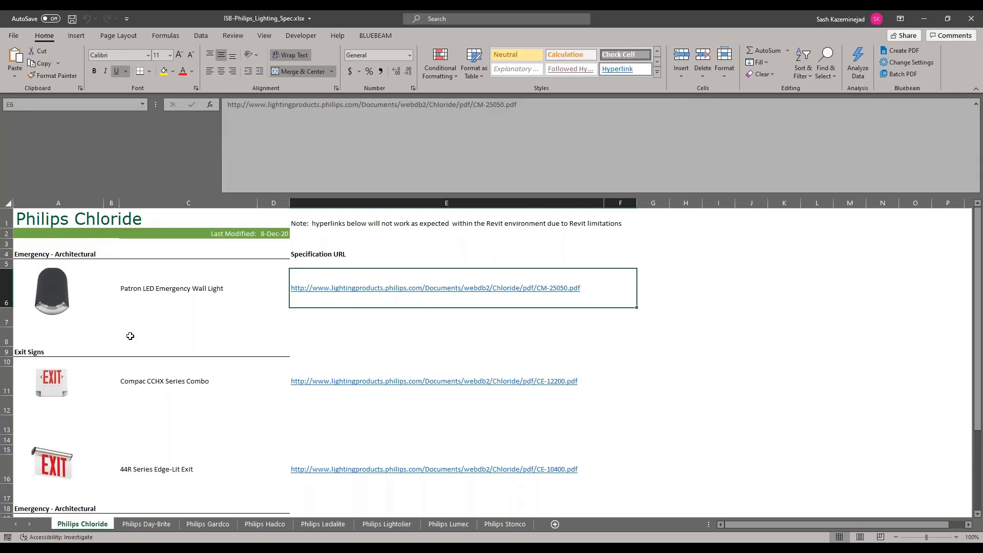
# Step: In Excel, set the font colour of the Philips Chloride title in cell A1 of ISB-Philips_Lighting_Spec.xlsx to red
pyautogui.click(27, 220)
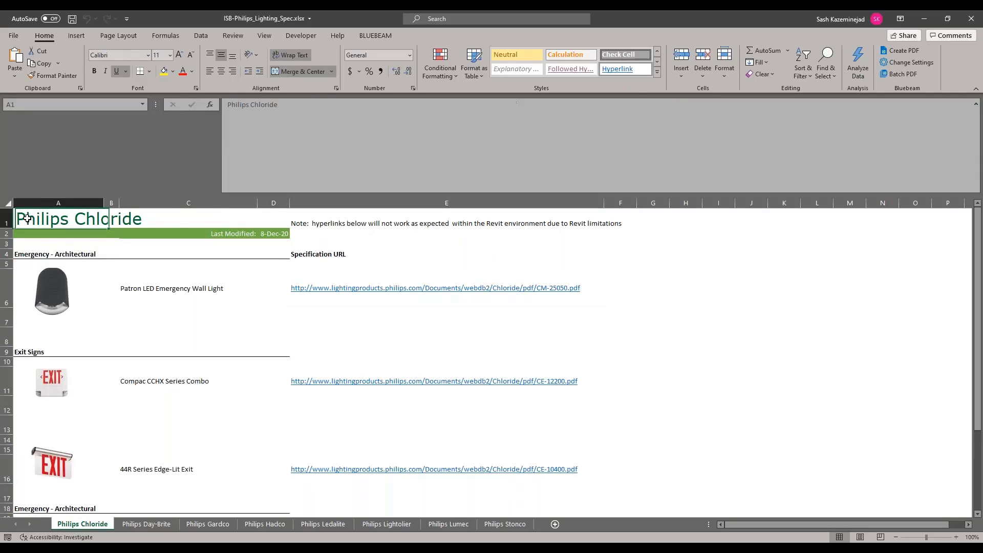
pyautogui.click(183, 71)
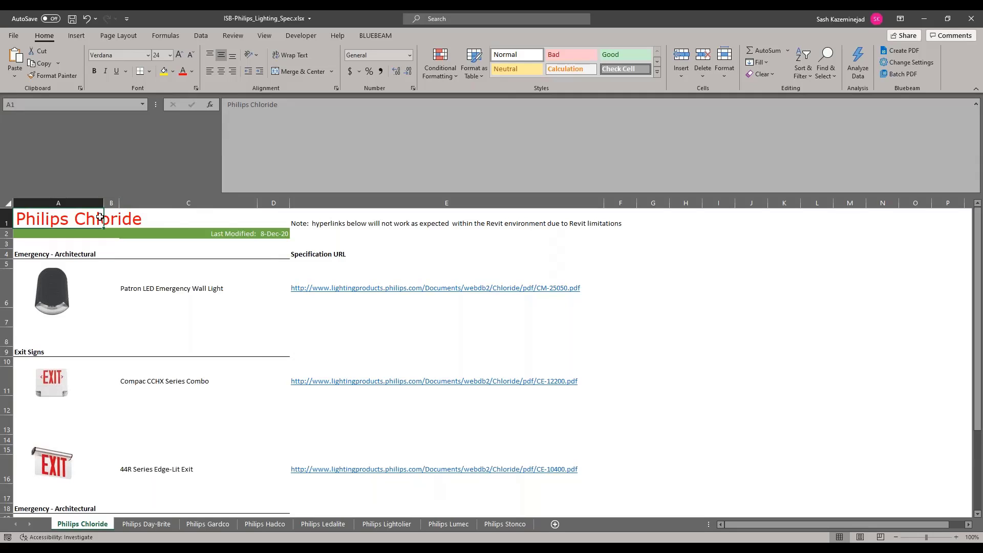
# Step: Insert a Basic Block List SmartArt graphic and place it, reduced in size, over columns A to C below the Emergency - Architectural heading
pyautogui.click(83, 38)
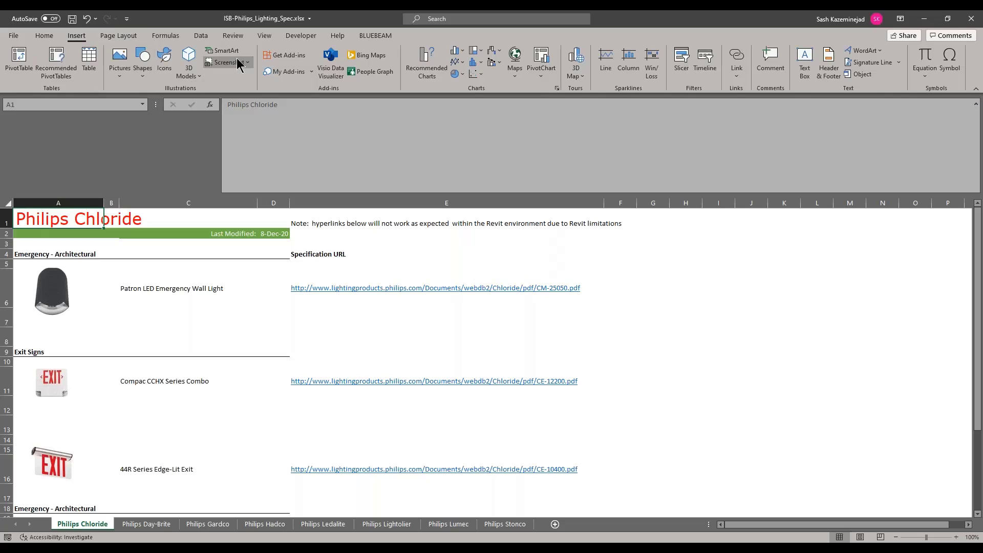
pyautogui.click(224, 50)
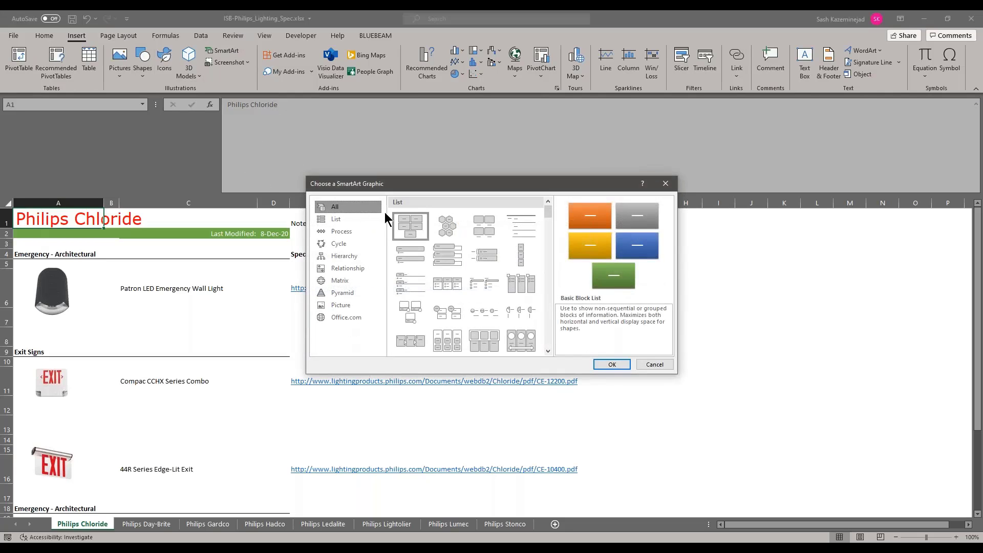
pyautogui.click(612, 365)
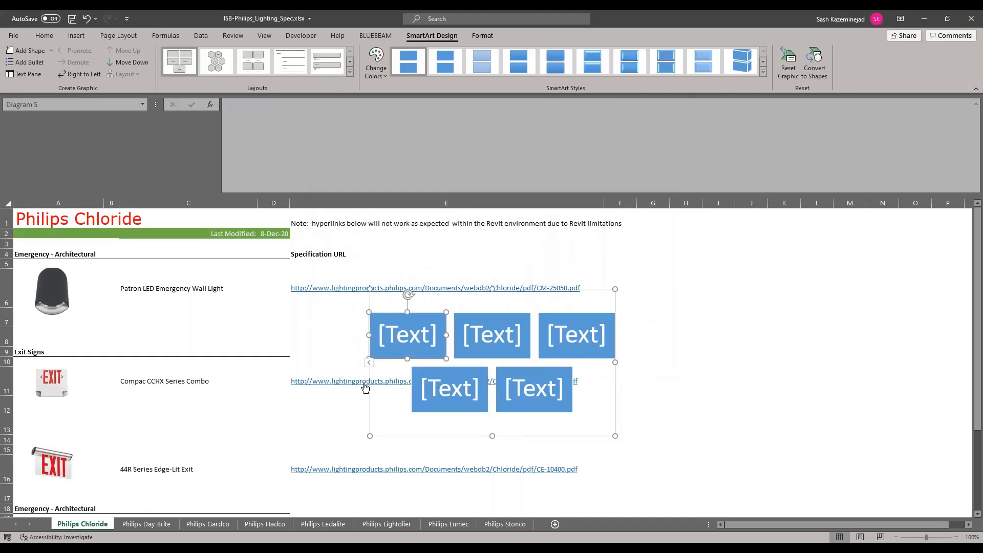
pyautogui.moveTo(369, 390); pyautogui.dragTo(33, 361)
pyautogui.moveTo(279, 406); pyautogui.dragTo(219, 375)
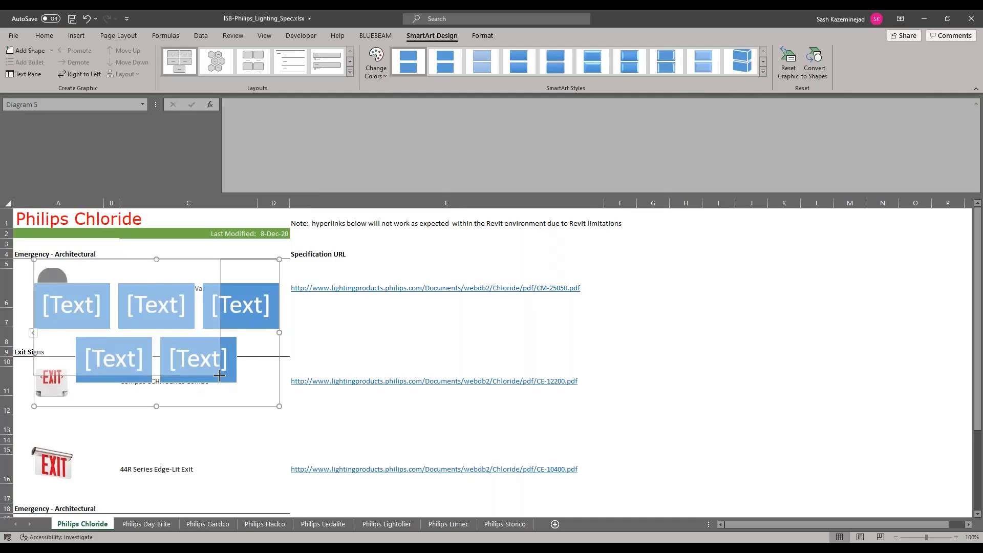
# Step: Recolour the SmartArt graphic with the first Colorful scheme and label its five blocks 1, 2, 3, 4 and 5
pyautogui.click(375, 66)
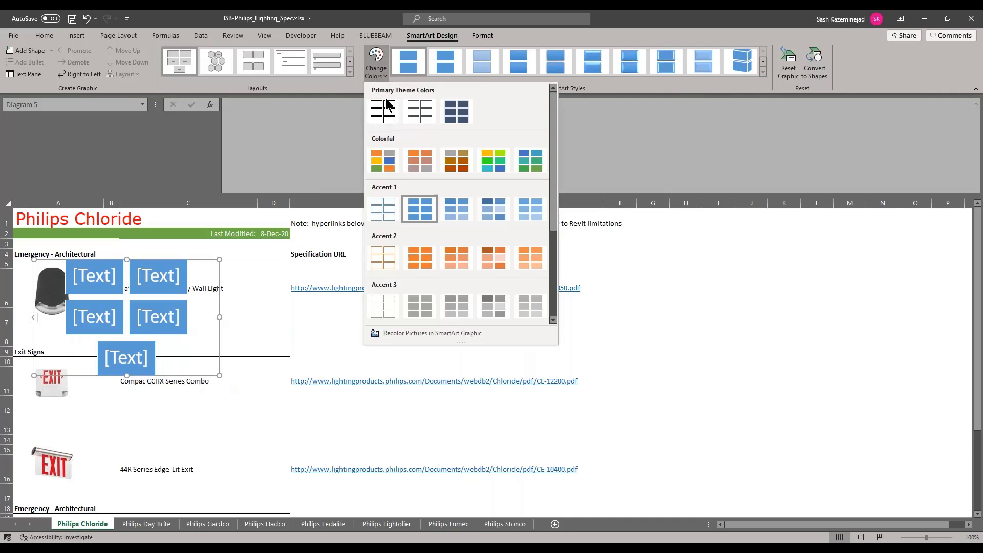
pyautogui.click(382, 159)
pyautogui.click(108, 279)
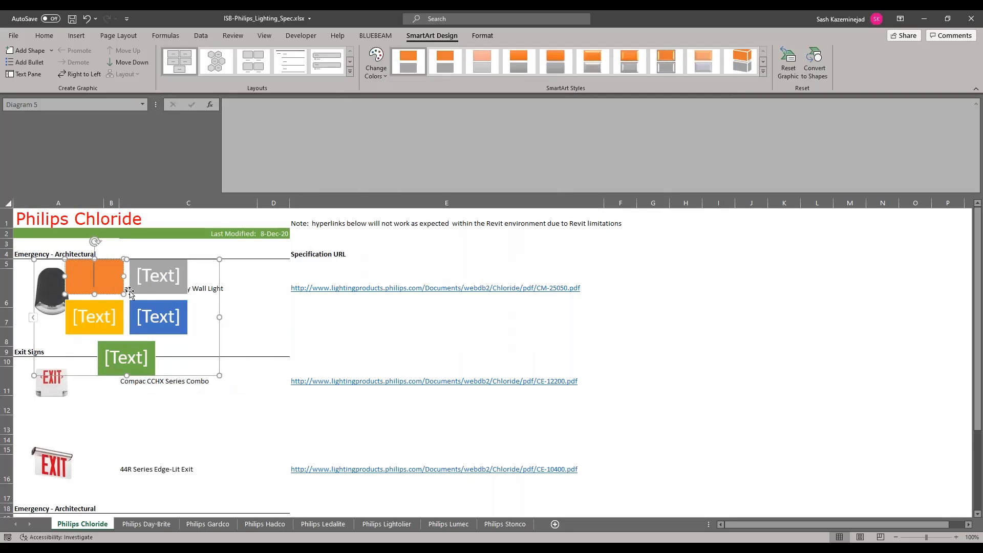
pyautogui.write('1')
pyautogui.click(146, 282)
pyautogui.write('2')
pyautogui.click(104, 313)
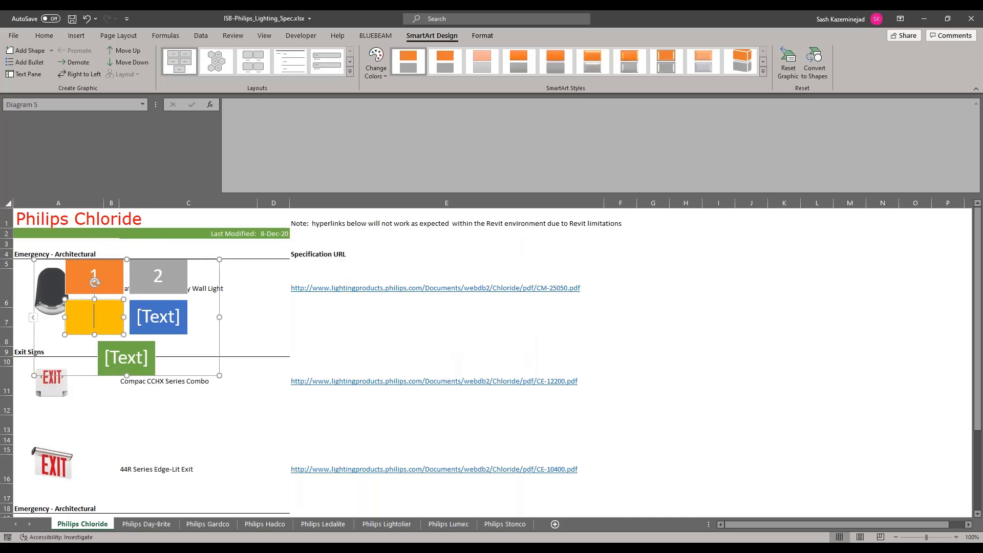
pyautogui.write('3')
pyautogui.click(157, 317)
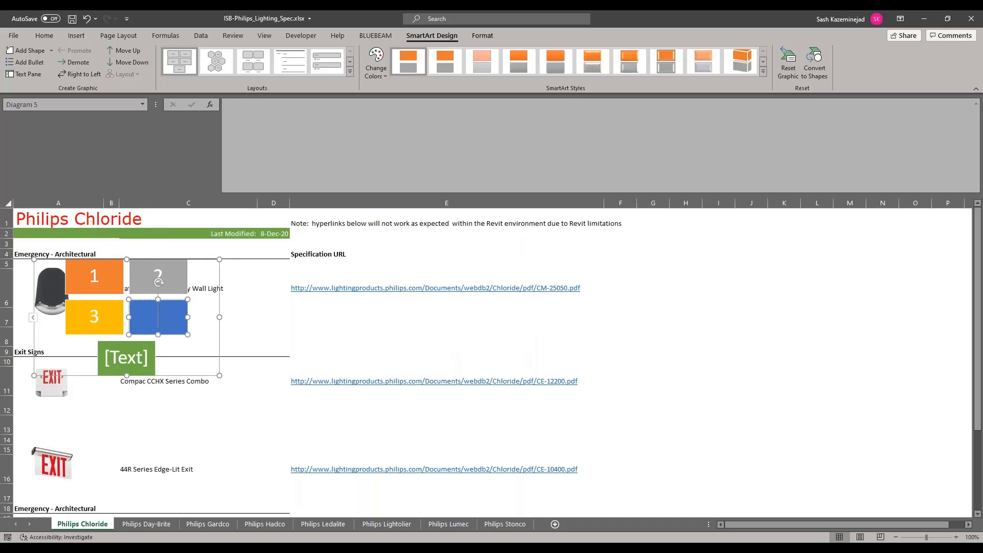
pyautogui.write('4')
pyautogui.click(133, 354)
pyautogui.write('5')
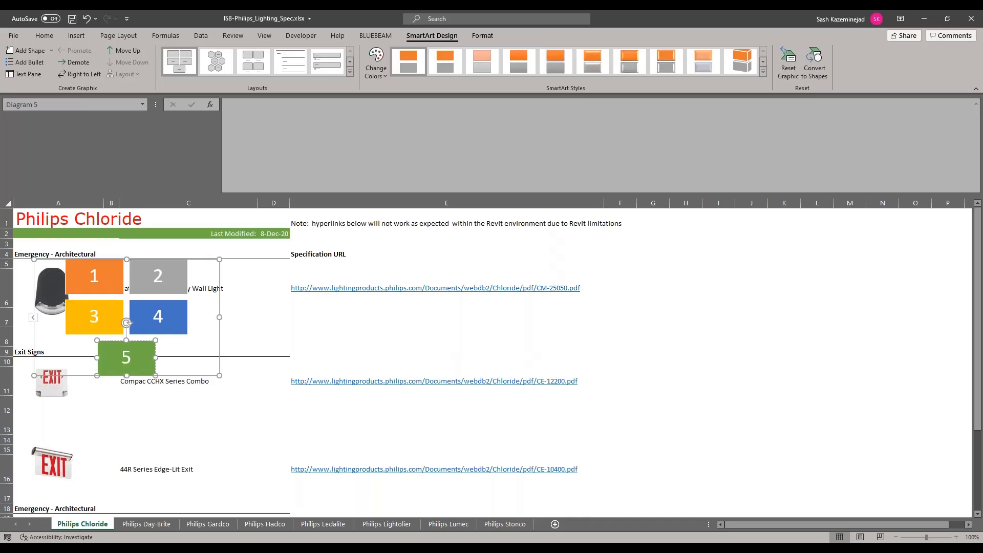
pyautogui.click(347, 354)
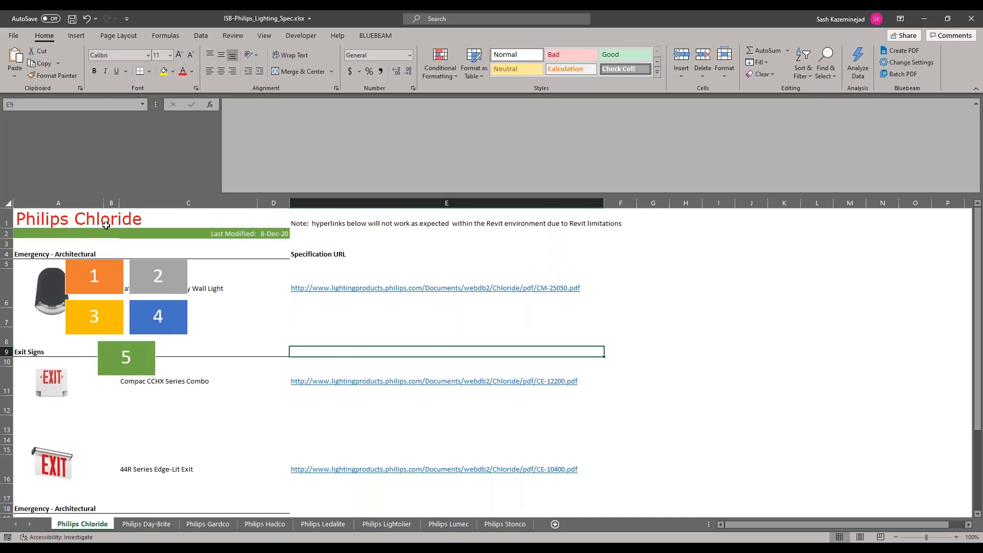
# Step: Draw a straight arrow about 3.08" wide and 2.71" high from above the 44R Series Edge-Lit Exit text to the wall light image
pyautogui.click(78, 37)
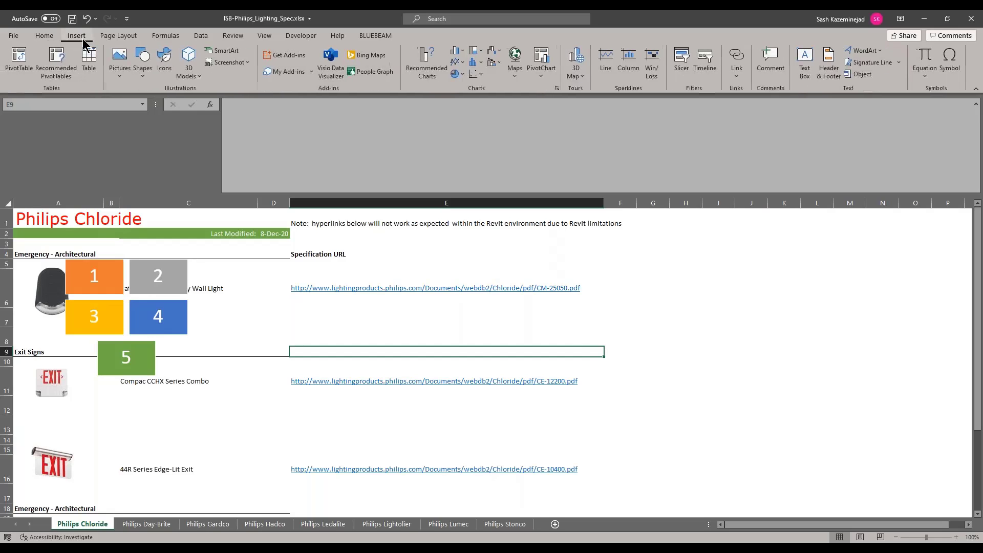
pyautogui.click(142, 71)
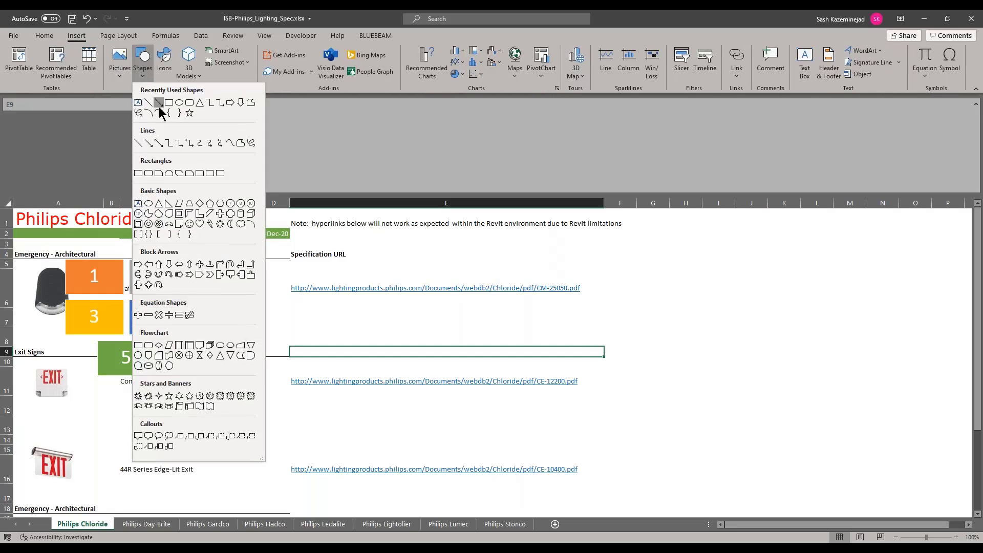
pyautogui.click(160, 105)
pyautogui.moveTo(200, 456); pyautogui.dragTo(49, 324)
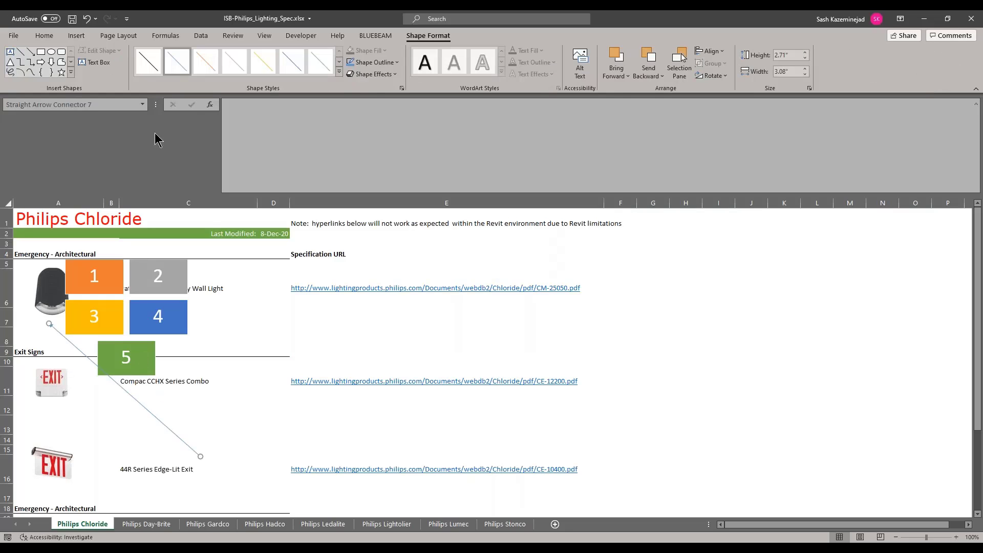
# Step: Format the arrow with a red outline and a much heavier line weight, and save the workbook
pyautogui.click(383, 62)
pyautogui.click(361, 174)
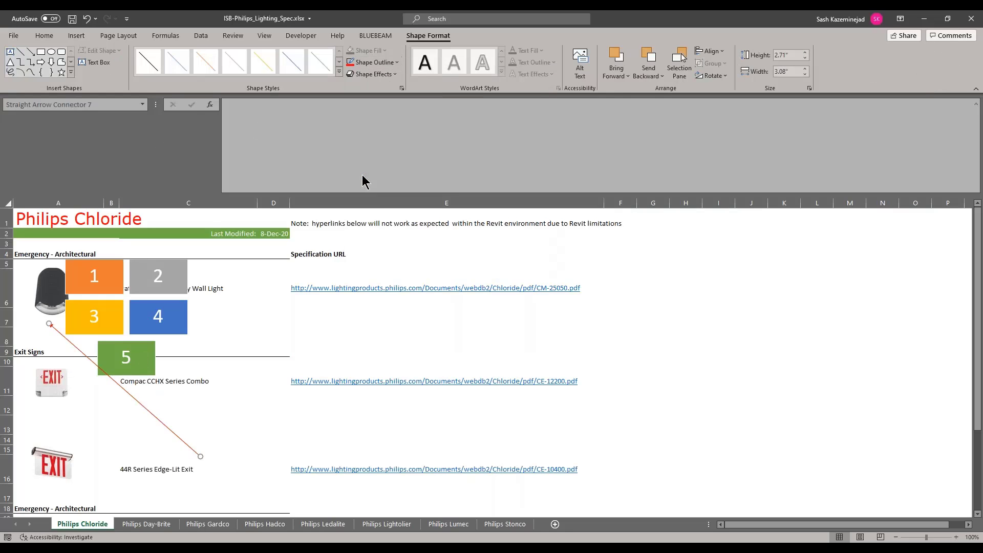
pyautogui.click(378, 64)
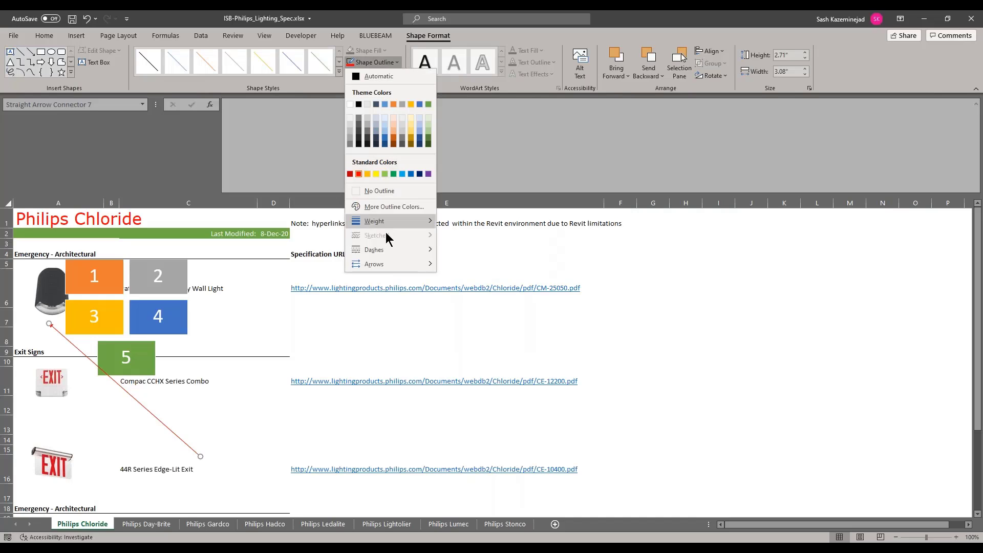
pyautogui.moveTo(401, 222)
pyautogui.click(483, 318)
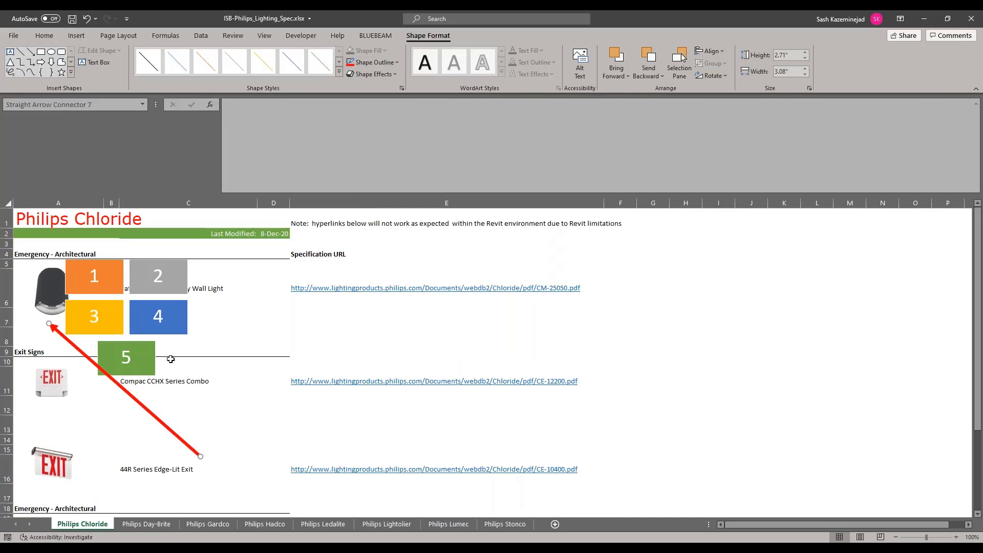
pyautogui.click(73, 19)
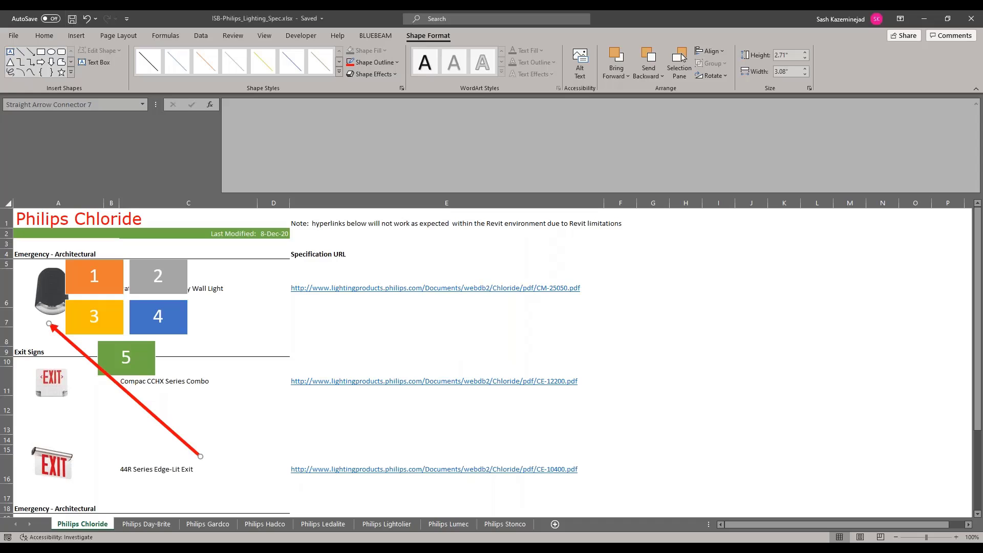
# Step: Switch to Revit and update the Sticky-Philips Chloride schedule from its source workbook with Ideate Sticky
pyautogui.hotkey('alt', 'Tab')
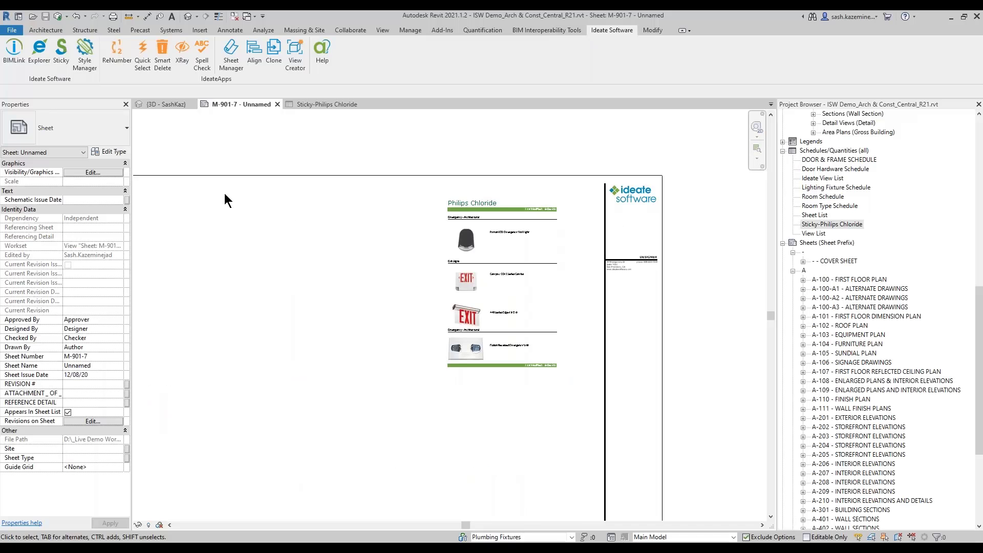
pyautogui.click(61, 54)
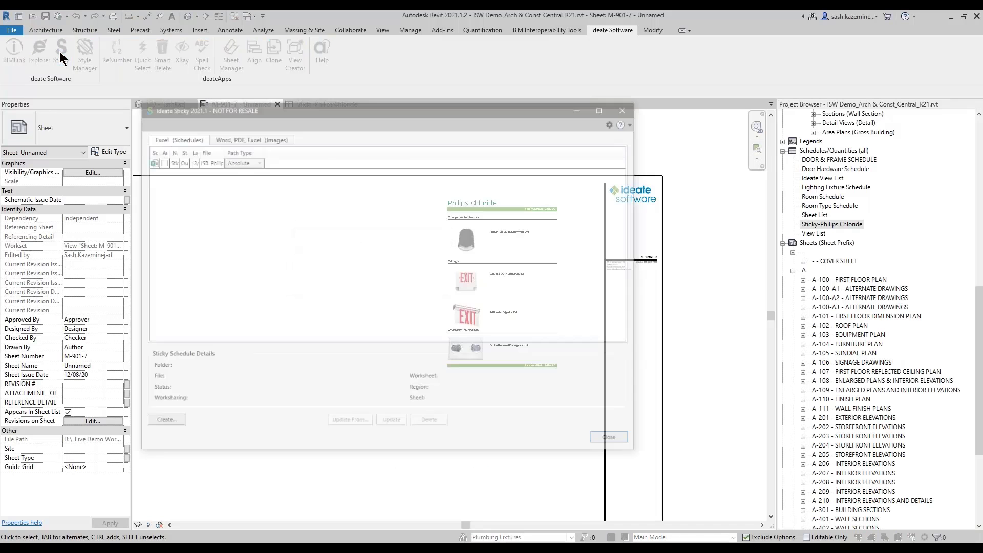
pyautogui.moveTo(296, 150); pyautogui.dragTo(304, 150)
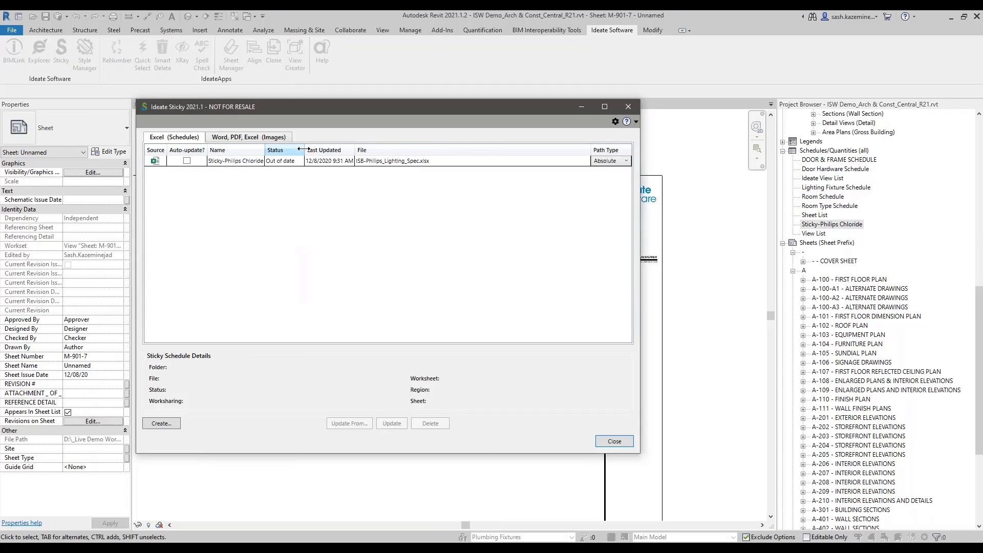
pyautogui.click(245, 163)
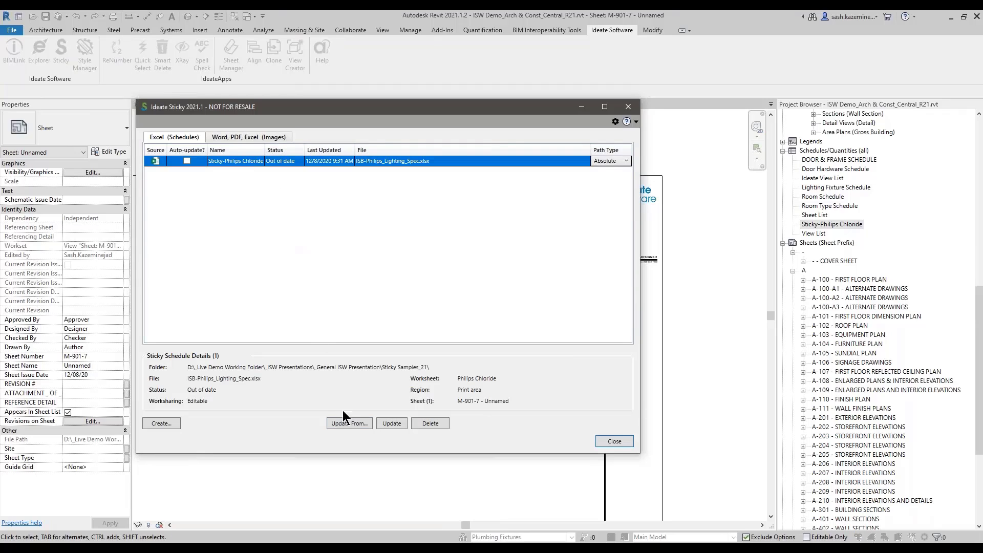
pyautogui.click(398, 425)
pyautogui.moveTo(122, 348)
pyautogui.mouseDown()
pyautogui.moveTo(528, 429)
pyautogui.moveTo(534, 418)
pyautogui.mouseUp()
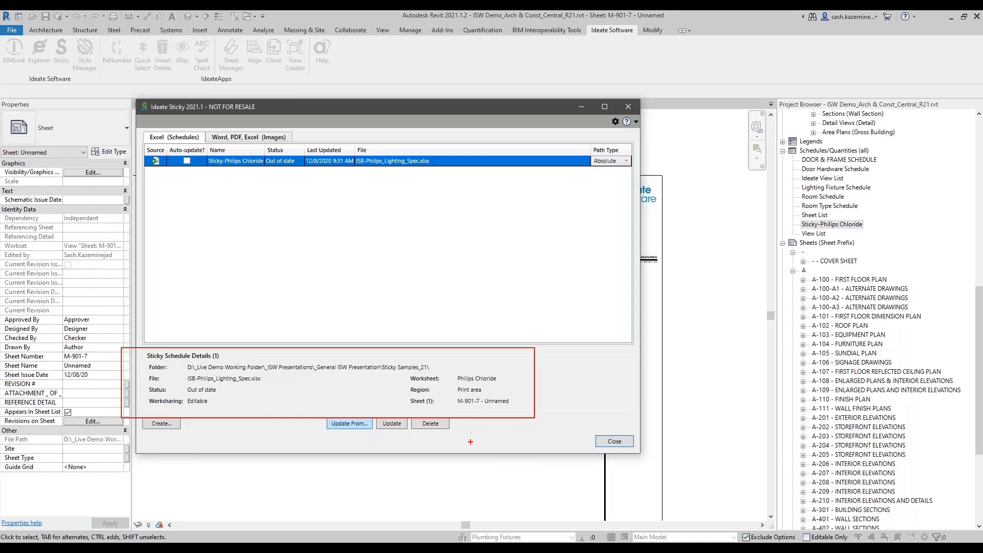
pyautogui.moveTo(144, 385); pyautogui.dragTo(230, 413)
pyautogui.press('Escape')
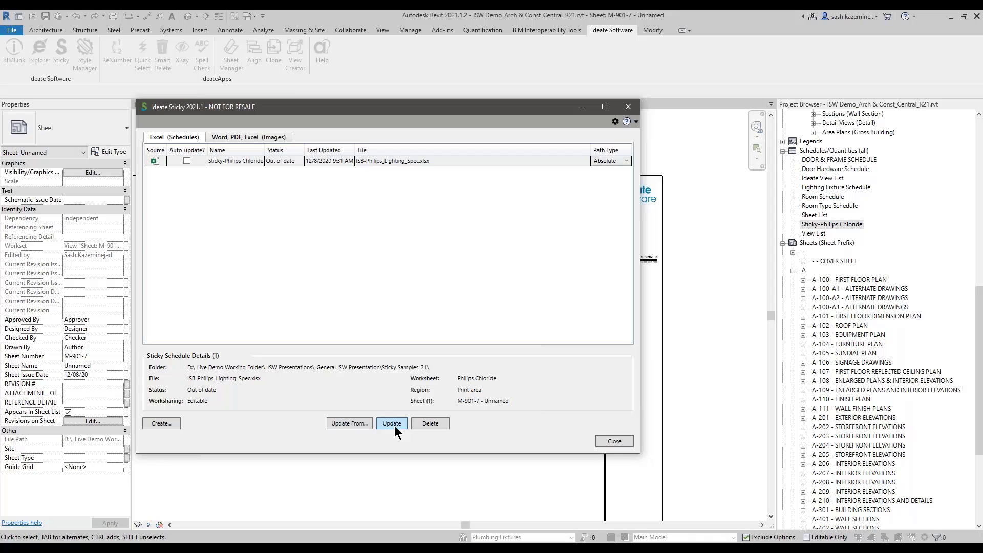
pyautogui.click(392, 424)
pyautogui.click(614, 441)
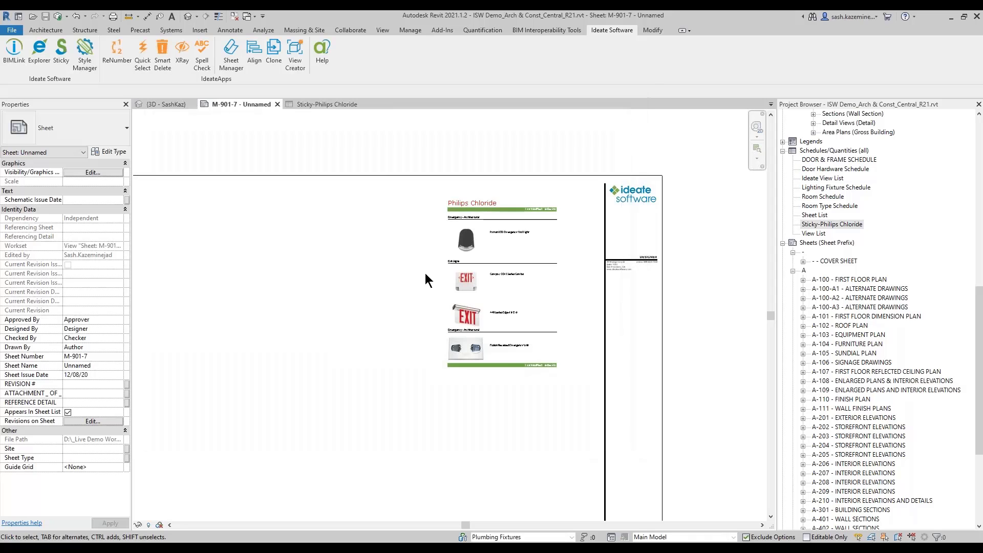
# Step: Examine the updated Philips Chloride schedule on sheet M-901-7 and in its own schedule view
pyautogui.scroll(3, 409, 222)
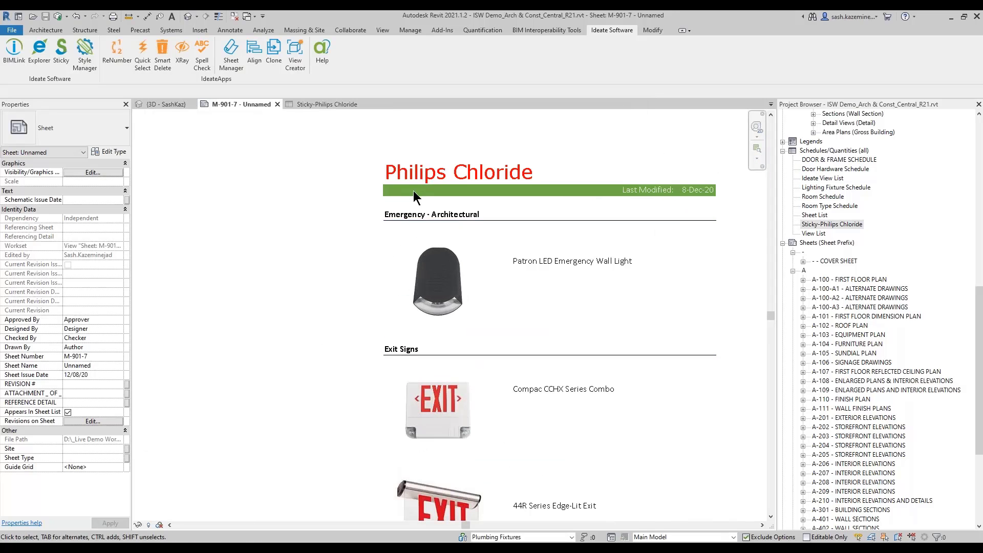
pyautogui.scroll(-1, 413, 191)
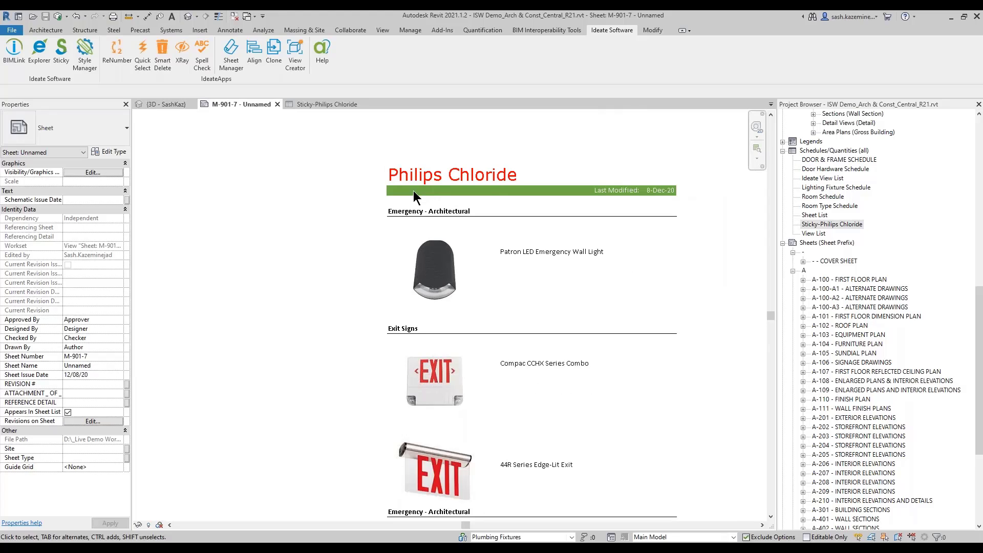
pyautogui.scroll(-2, 413, 191)
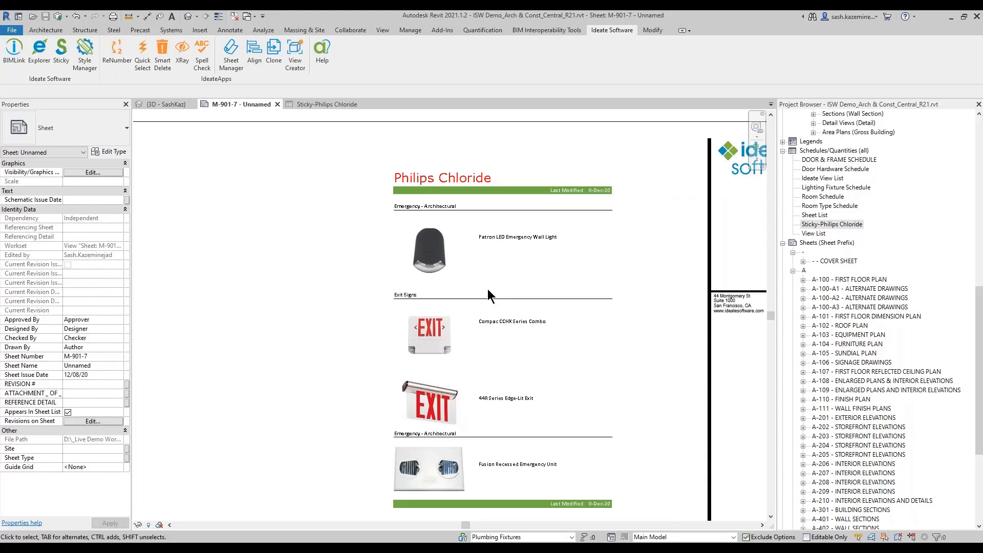
pyautogui.doubleClick(824, 225)
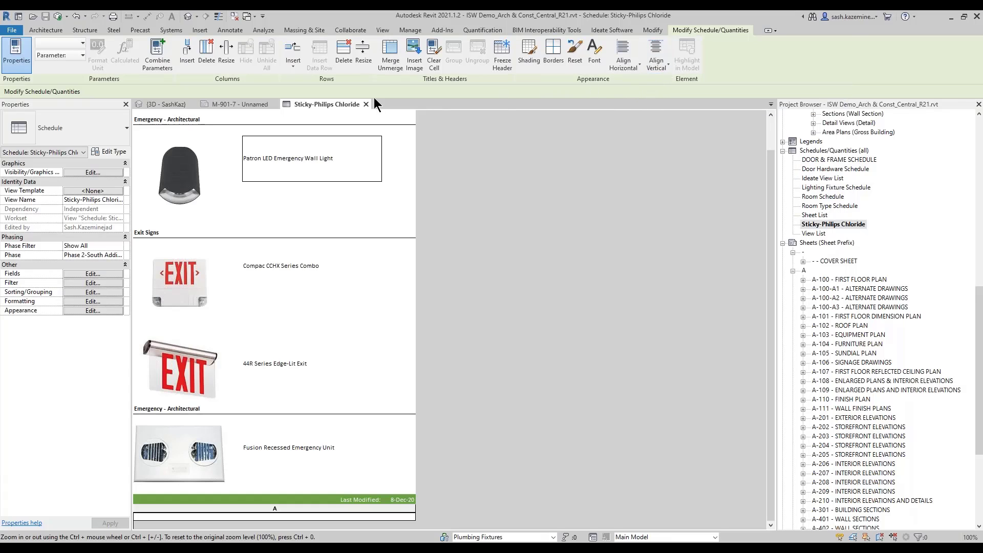
pyautogui.click(249, 105)
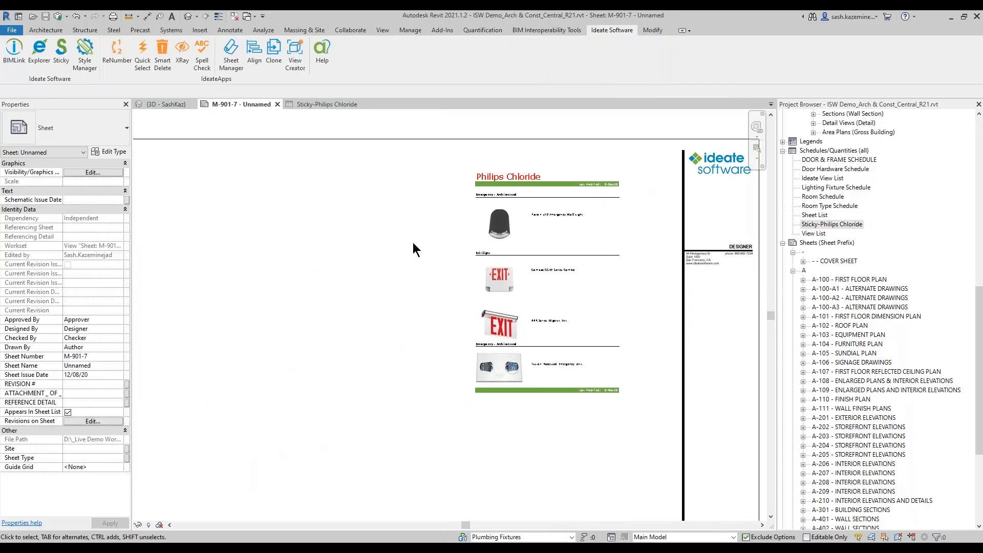
# Step: Start a new Ideate Sticky image from ISB-Philips_Lighting_Spec.xlsx in the Sticky Samples_21 folder on drive D, under _General ISW Presentation
pyautogui.click(60, 54)
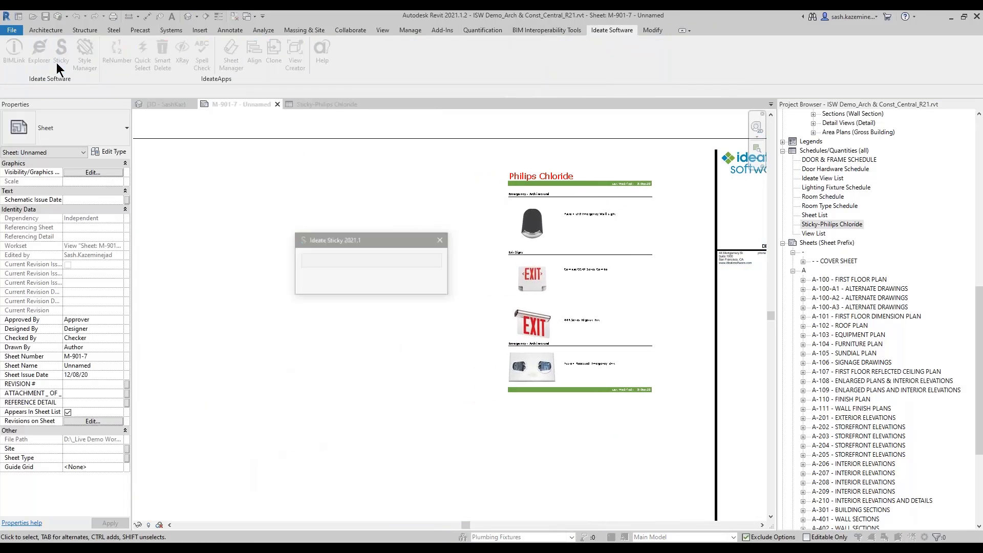
pyautogui.click(229, 138)
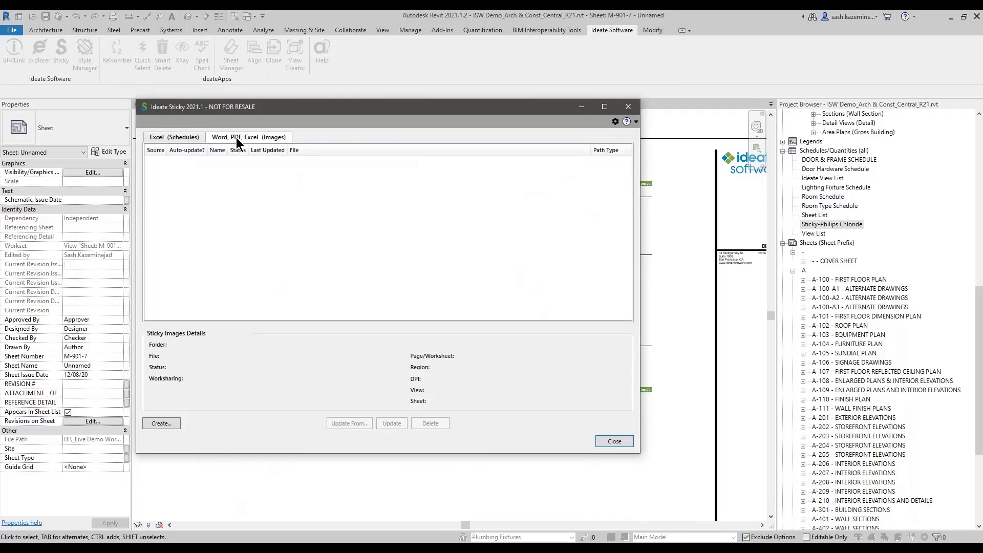
pyautogui.click(162, 424)
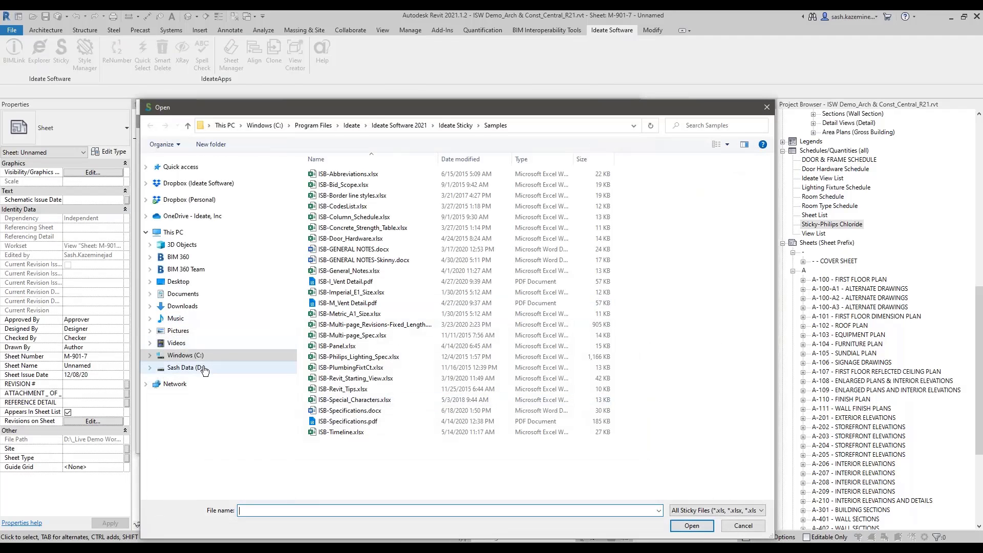
pyautogui.click(203, 369)
pyautogui.doubleClick(360, 171)
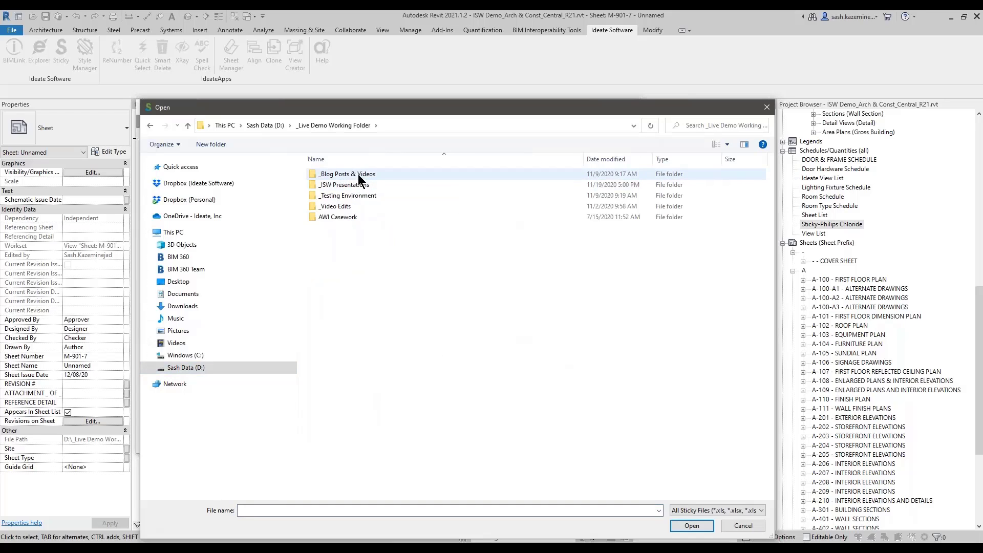
pyautogui.doubleClick(351, 184)
pyautogui.doubleClick(355, 175)
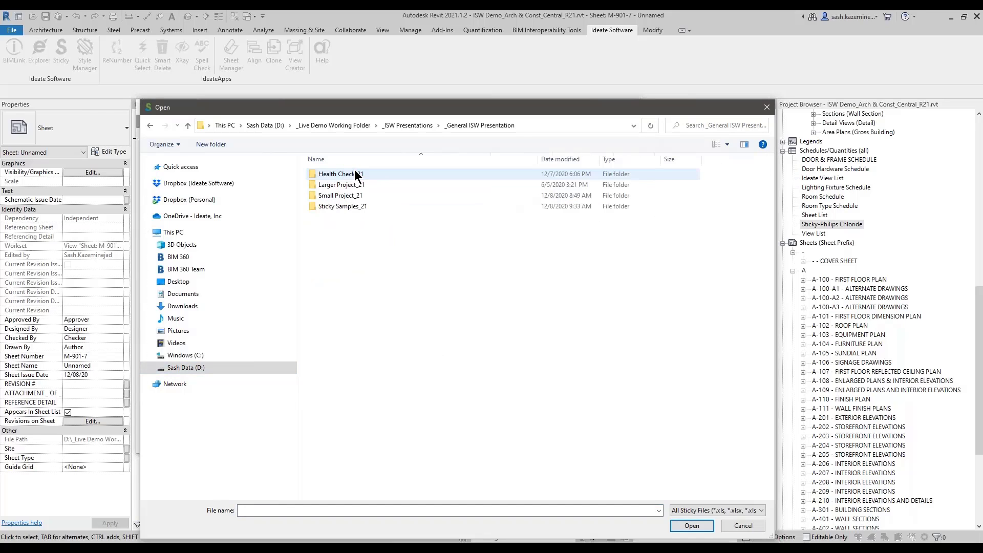
pyautogui.doubleClick(341, 207)
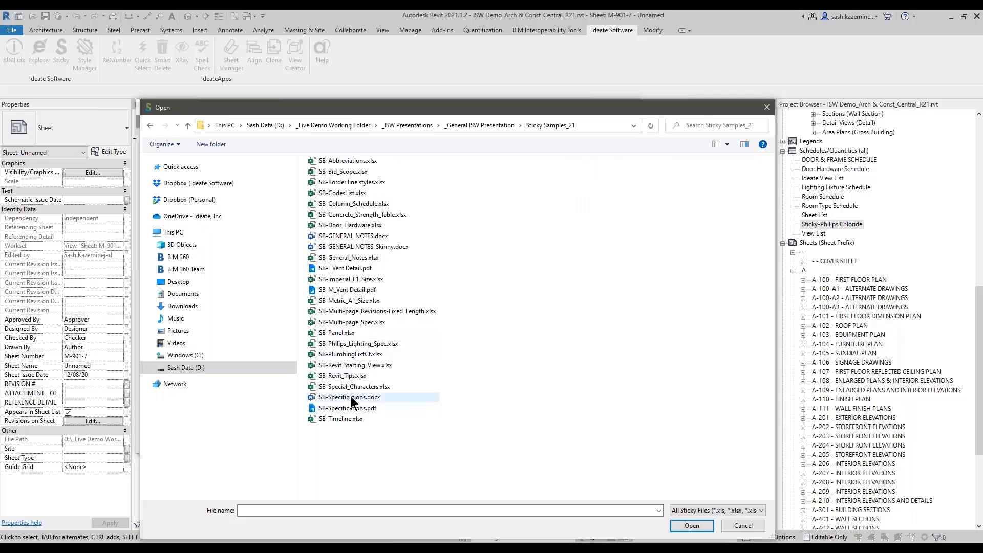
pyautogui.click(364, 345)
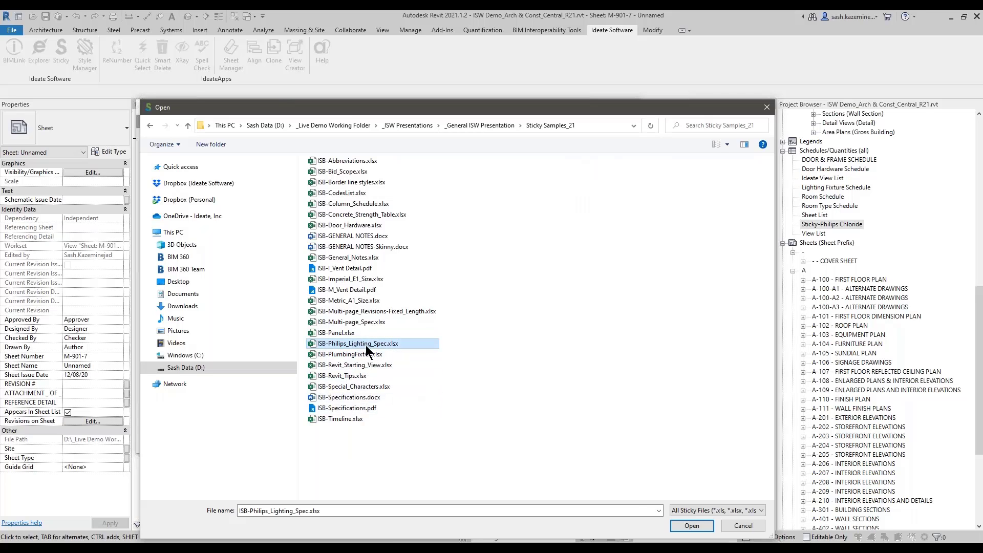
pyautogui.click(691, 526)
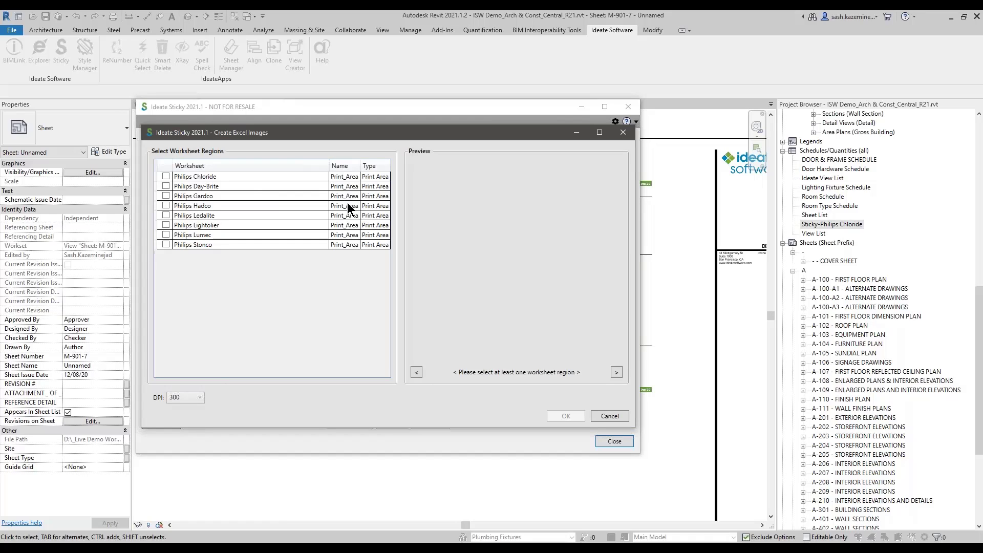
# Step: Create the image from the Philips Chloride worksheet's print area at 300 DPI and place it above the sheet border
pyautogui.click(164, 177)
pyautogui.click(166, 177)
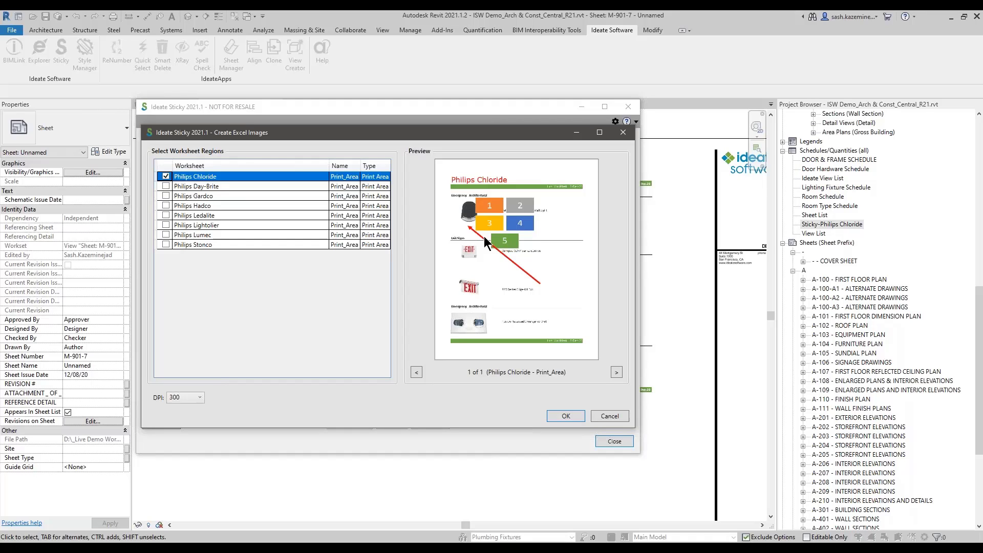
pyautogui.click(560, 415)
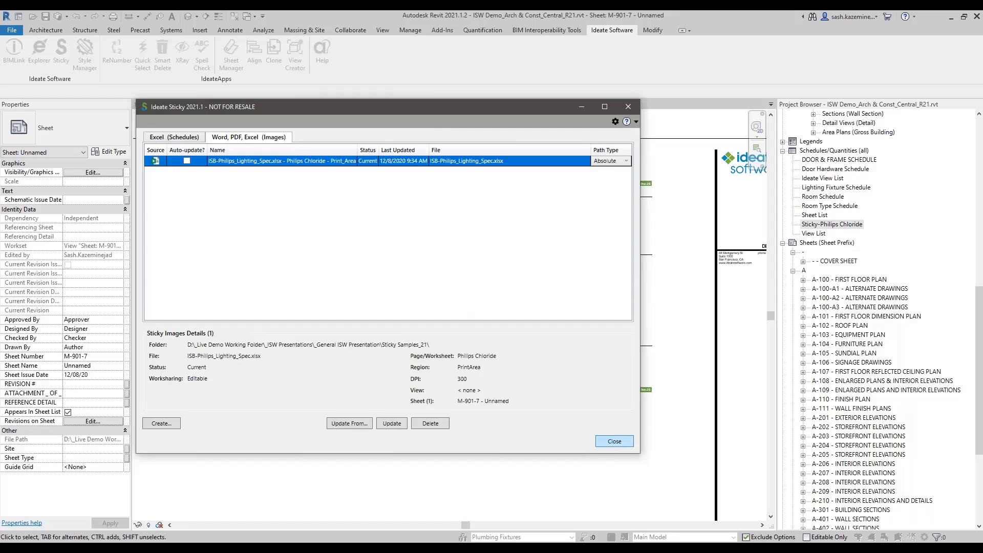
pyautogui.click(608, 441)
pyautogui.click(319, 167)
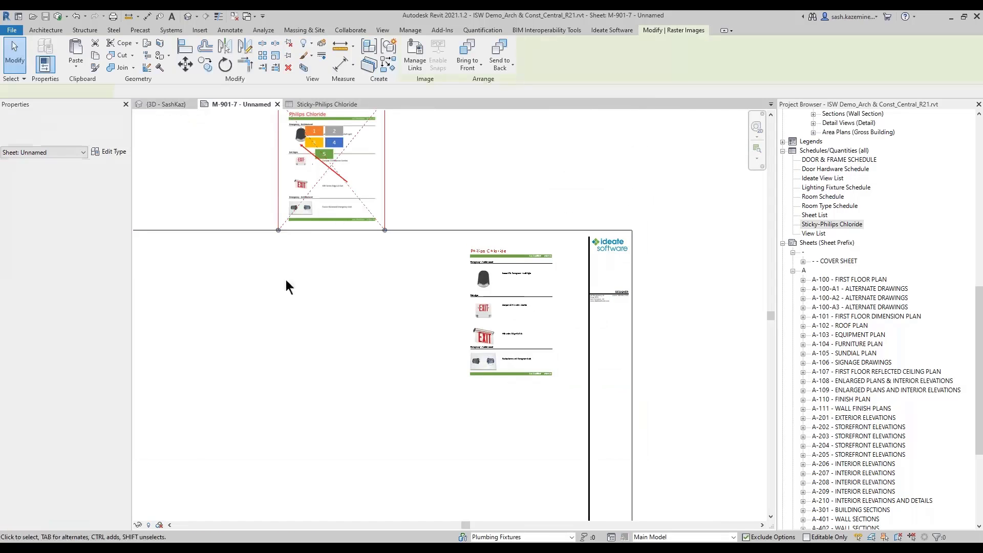
# Step: Move the Philips Chloride image inside the sheet border, just left of the existing schedule
pyautogui.scroll(-1, 499, 297)
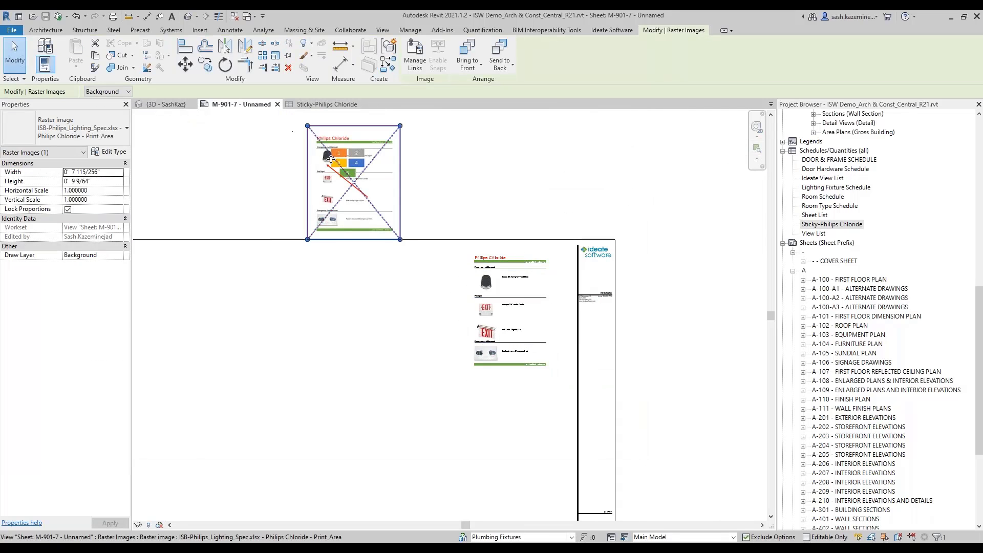
pyautogui.moveTo(374, 225); pyautogui.dragTo(435, 351)
pyautogui.scroll(1, 434, 351)
pyautogui.click(444, 416)
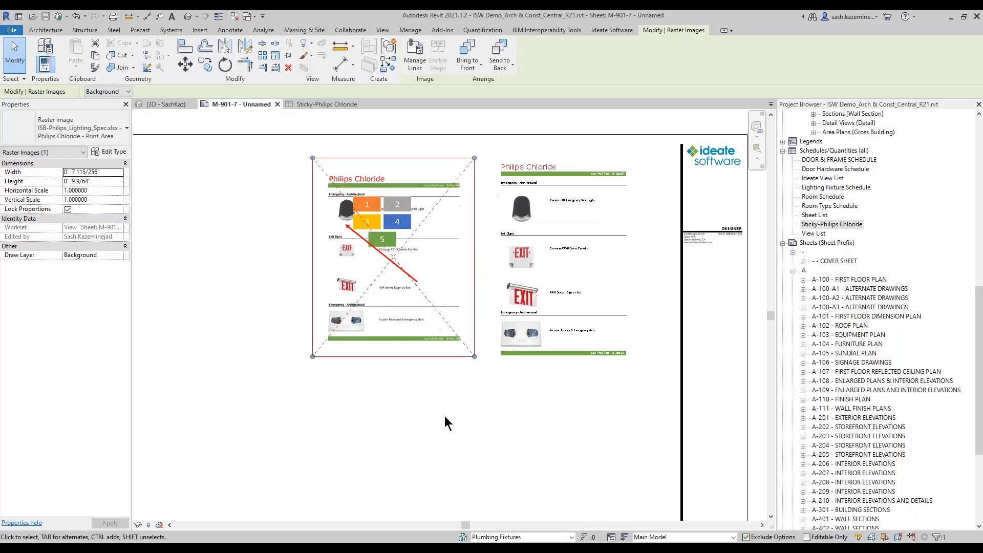
# Step: Compare the placed Excel image with the Sticky-Philips Chloride schedule, both on sheet M-901-7 and in the schedule view
pyautogui.scroll(3, 410, 507)
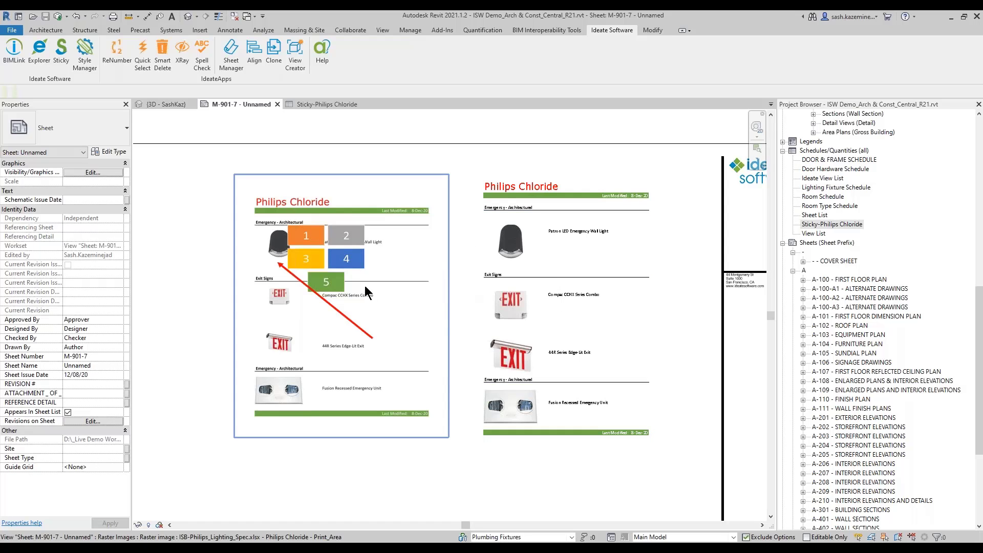
pyautogui.press('ctrl')
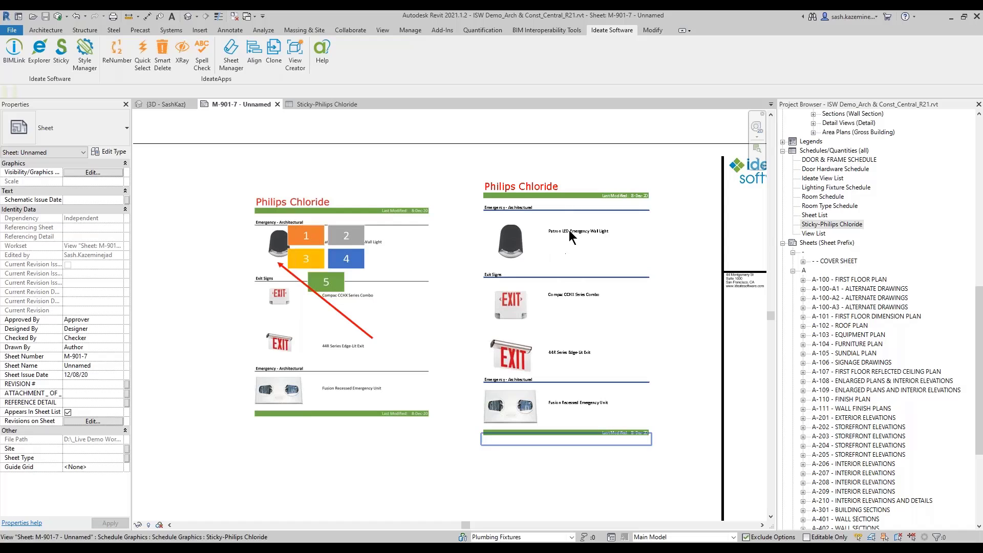
pyautogui.click(820, 226)
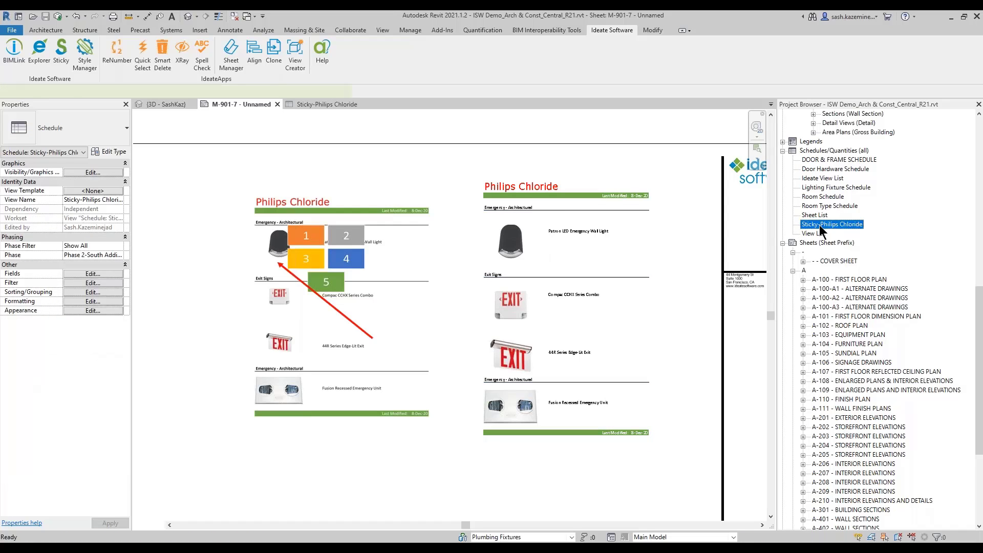
pyautogui.doubleClick(820, 226)
pyautogui.scroll(1, 321, 172)
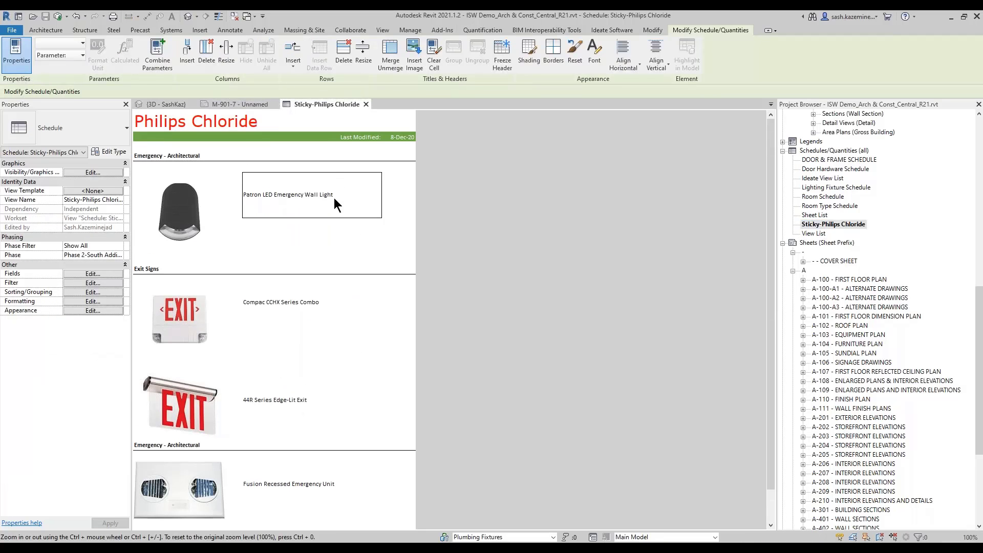
pyautogui.click(611, 30)
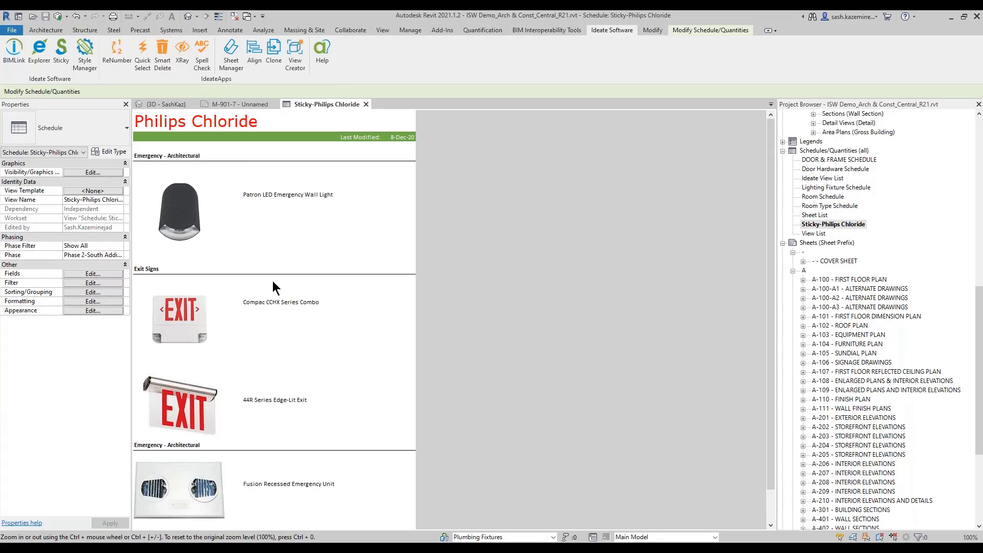
pyautogui.click(260, 104)
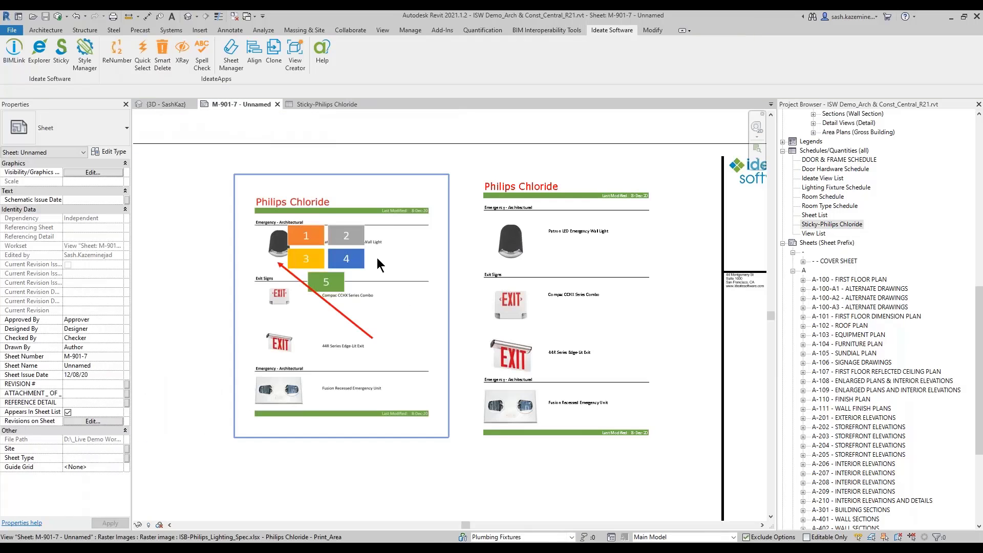
pyautogui.scroll(5, 377, 258)
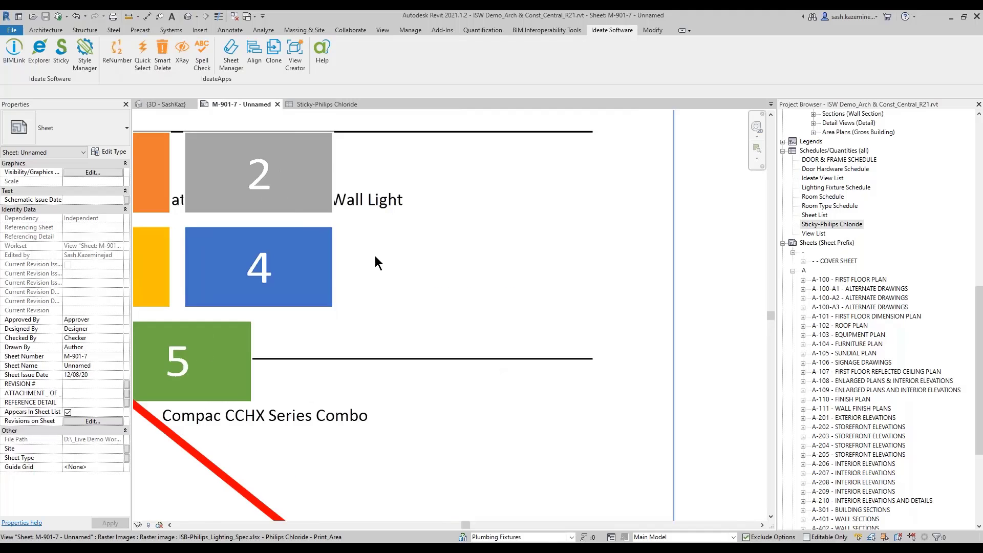
pyautogui.scroll(-5, 375, 256)
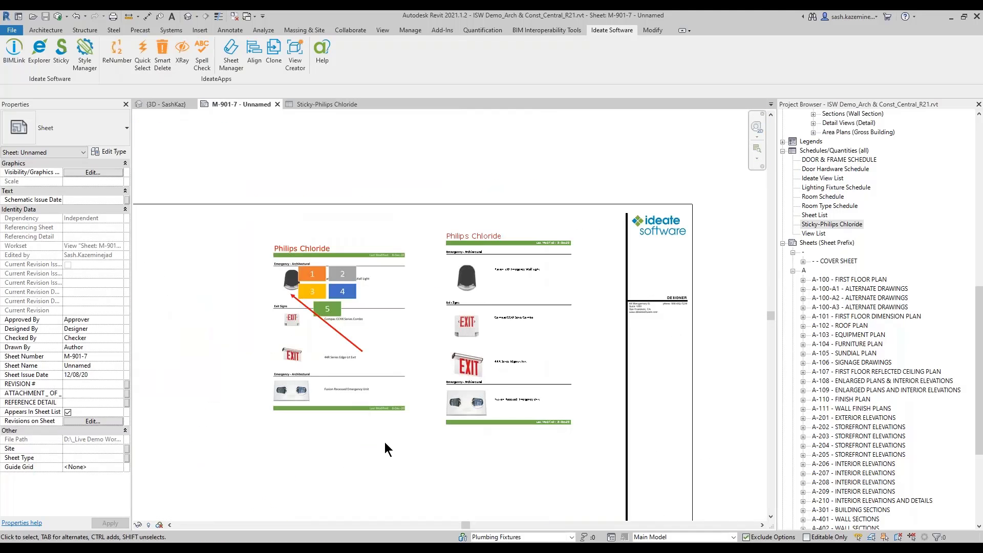
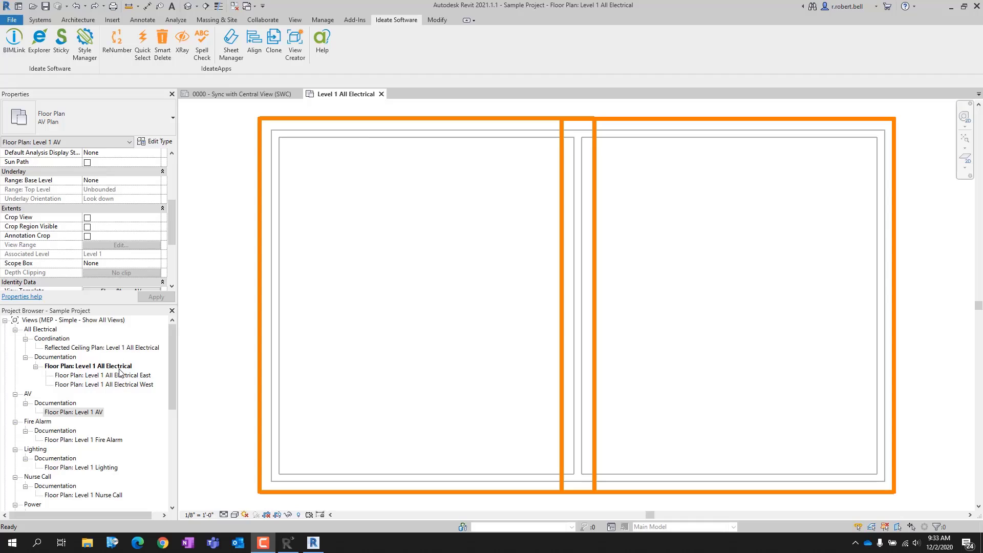
# Step: Apply the East and West dependent layout of Level 1 All Electrical to the Level 1 floor plans from AV through Telecom Coord
pyautogui.click(88, 375)
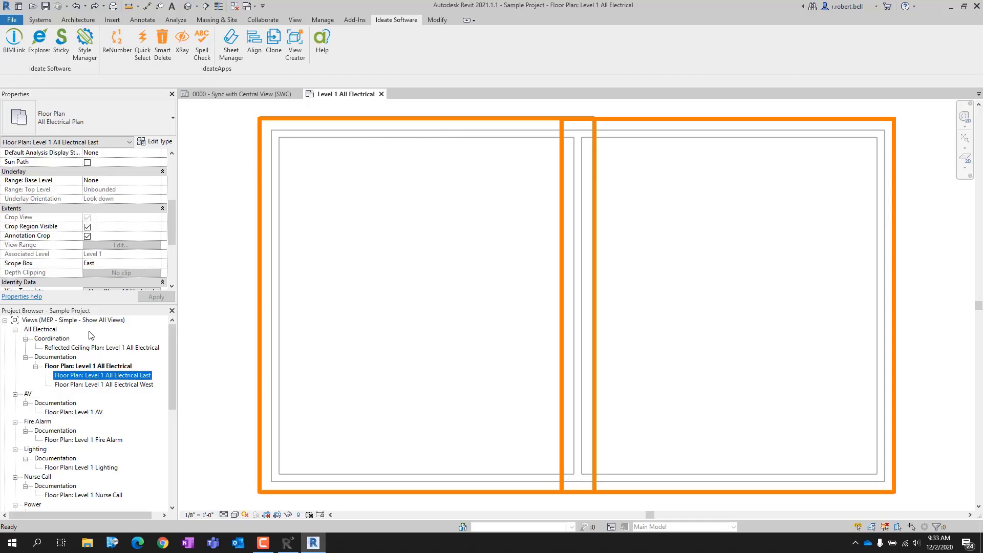
pyautogui.click(120, 386)
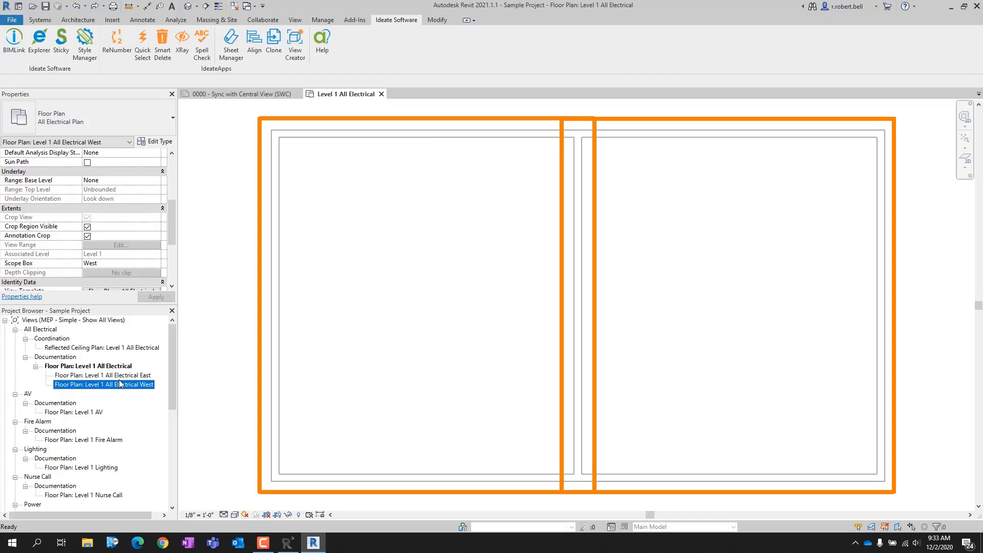
pyautogui.rightClick(116, 366)
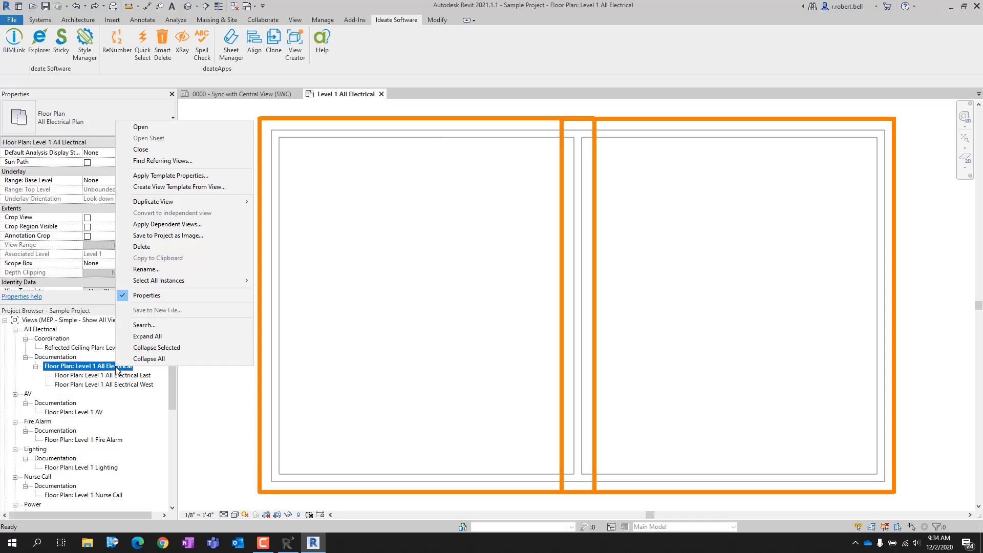
pyautogui.click(175, 225)
pyautogui.click(455, 240)
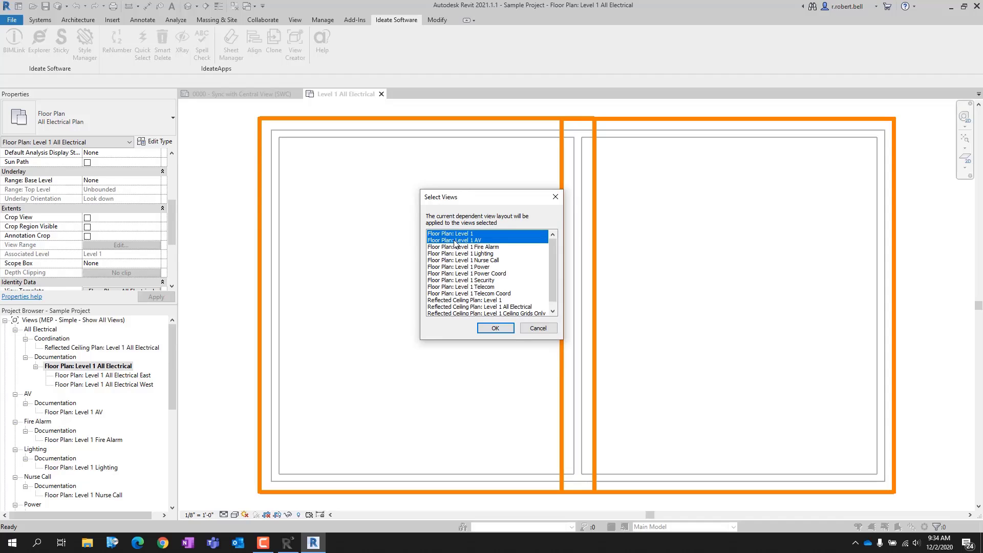
pyautogui.click(457, 247)
pyautogui.click(457, 253)
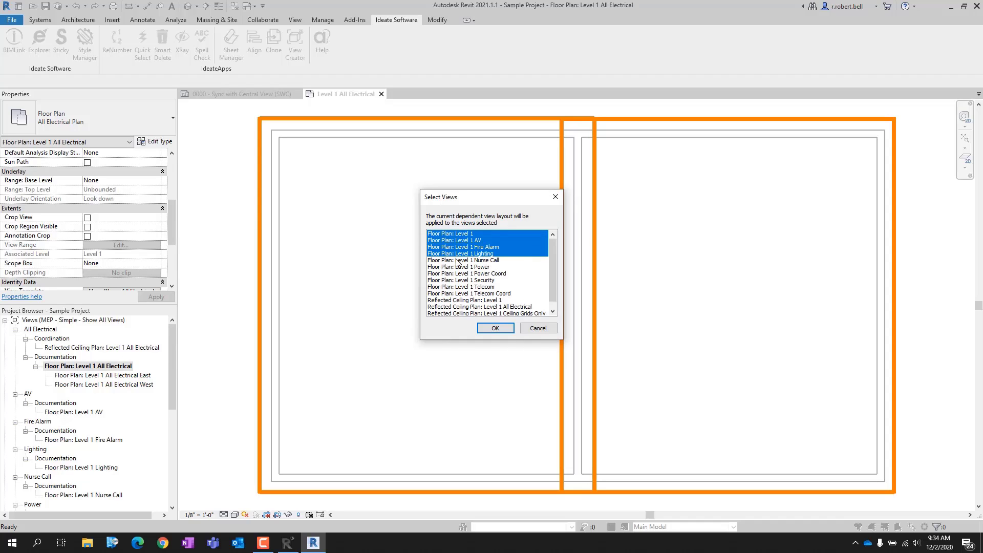
pyautogui.click(457, 261)
pyautogui.click(459, 267)
pyautogui.click(459, 274)
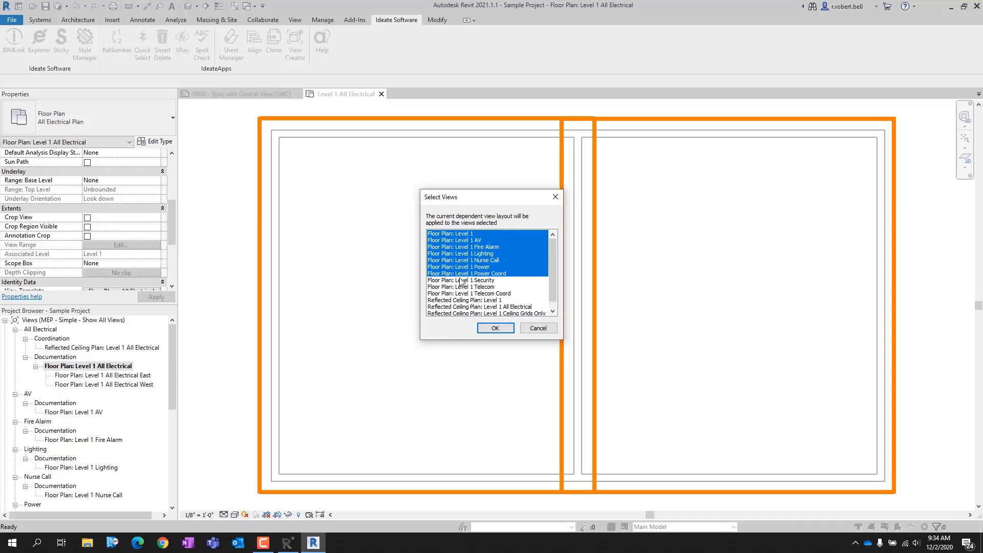
pyautogui.click(460, 281)
pyautogui.click(460, 287)
pyautogui.click(460, 293)
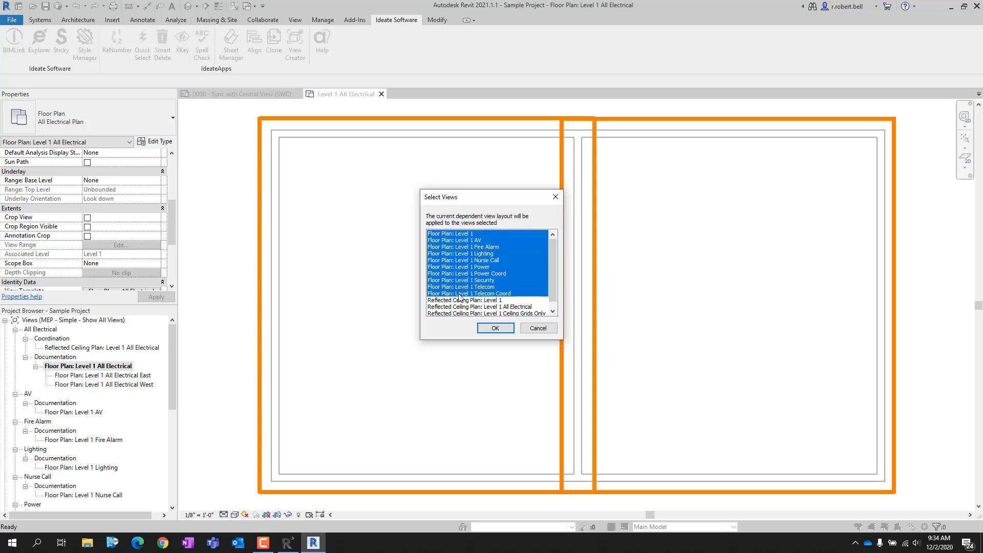
pyautogui.click(459, 234)
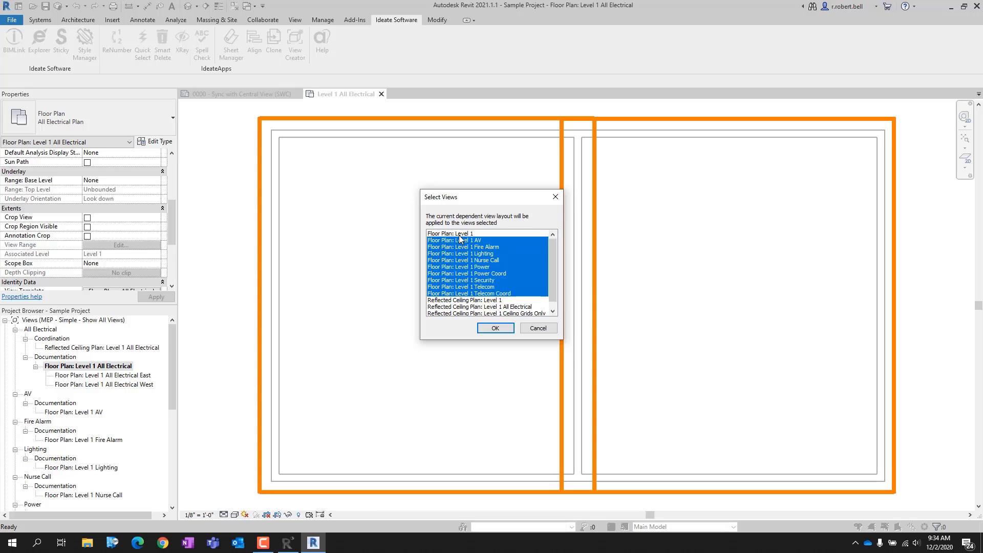
pyautogui.click(496, 328)
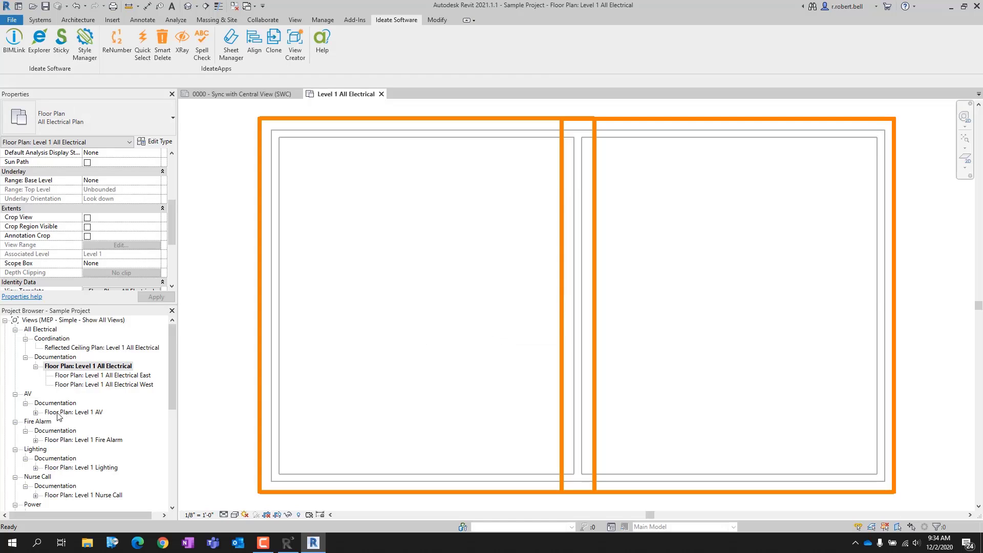
# Step: Examine the names and scope box settings of the two dependent views under Floor Plan: Level 1 AV
pyautogui.click(36, 412)
pyautogui.click(87, 421)
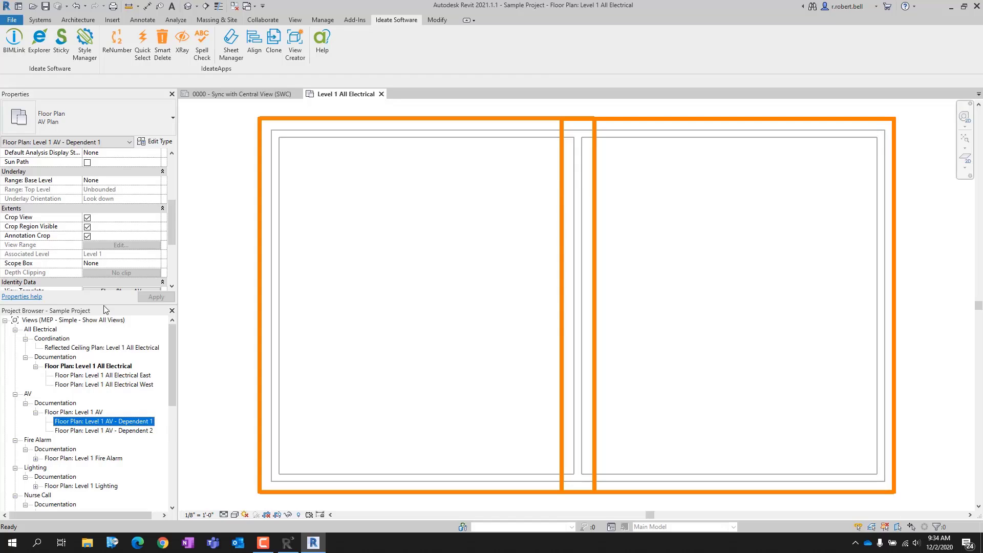
pyautogui.click(129, 432)
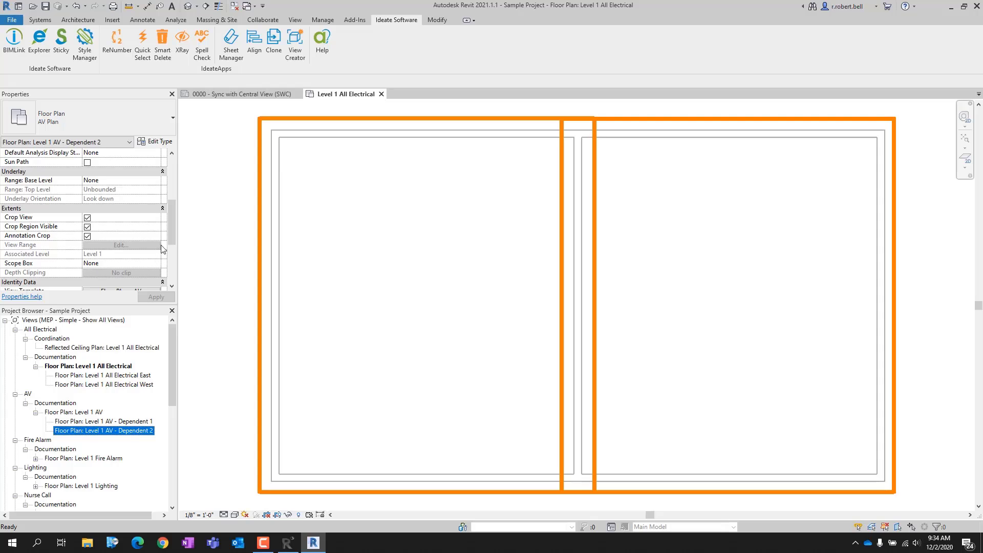
# Step: Open the properties of the BIMLink Views link and examine the View Name and Scope Box columns in the full preview
pyautogui.click(14, 44)
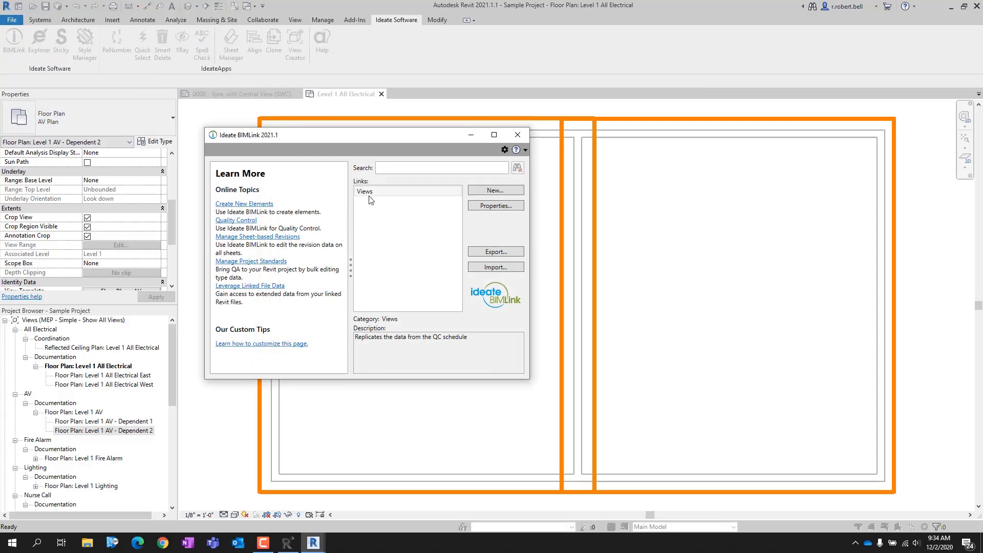
pyautogui.click(369, 191)
pyautogui.click(480, 207)
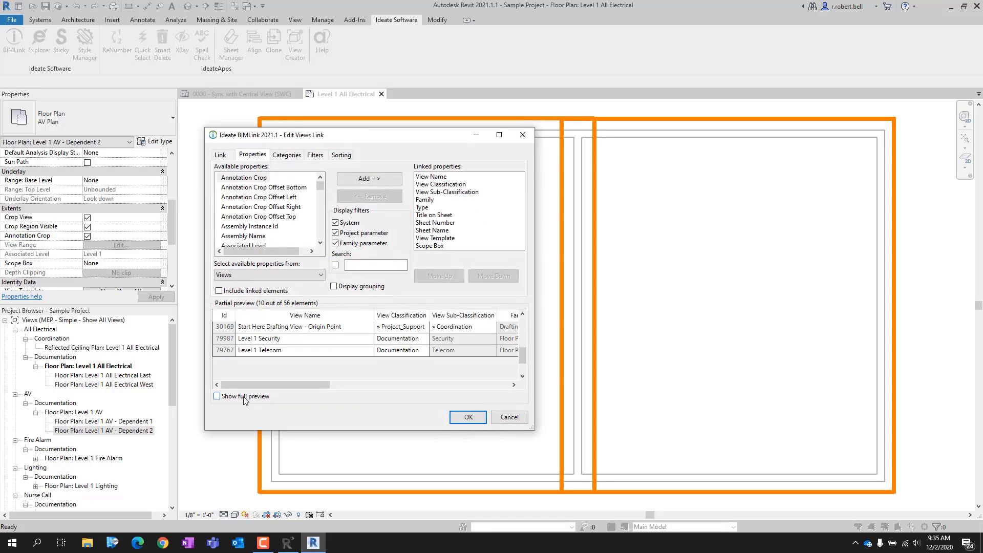
pyautogui.click(244, 398)
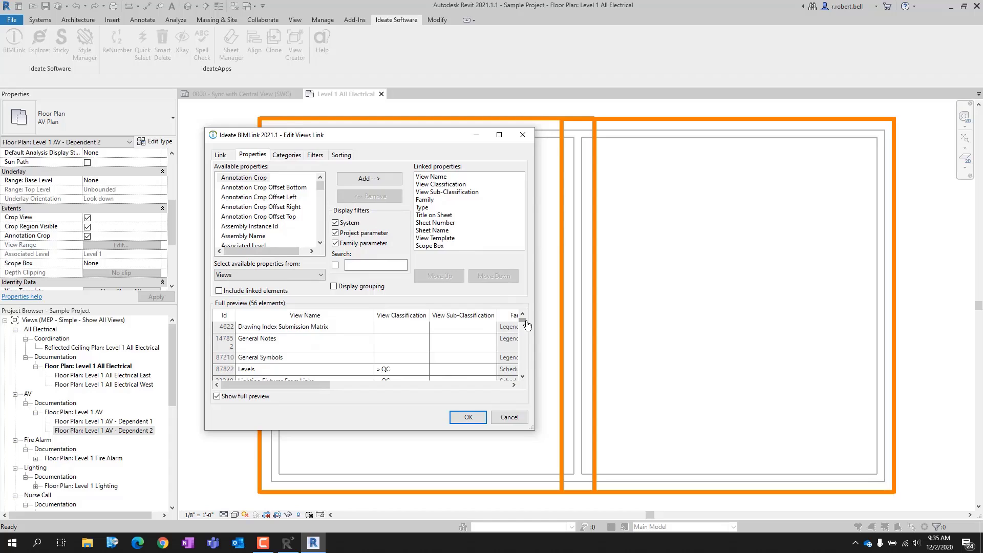
pyautogui.moveTo(527, 324); pyautogui.dragTo(526, 370)
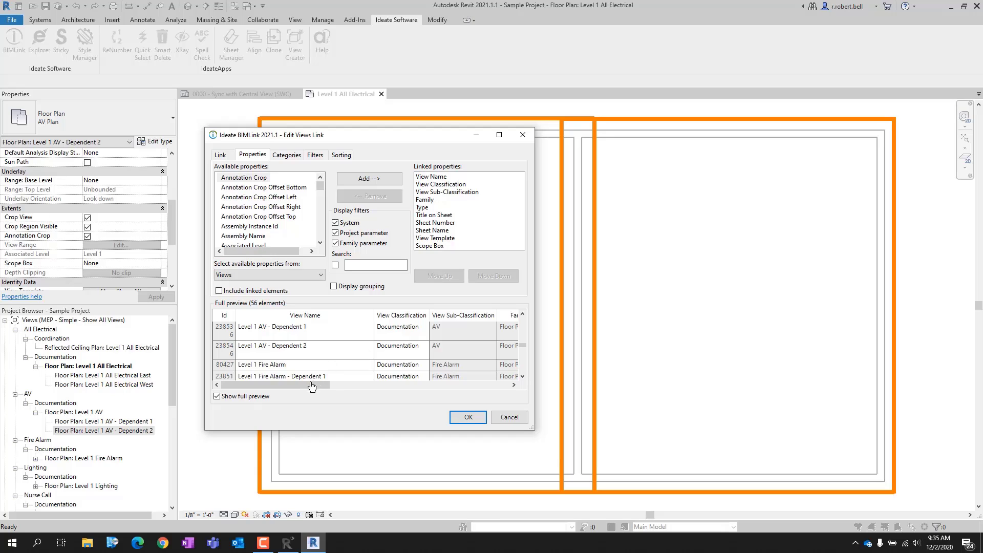
pyautogui.moveTo(315, 386); pyautogui.dragTo(514, 394)
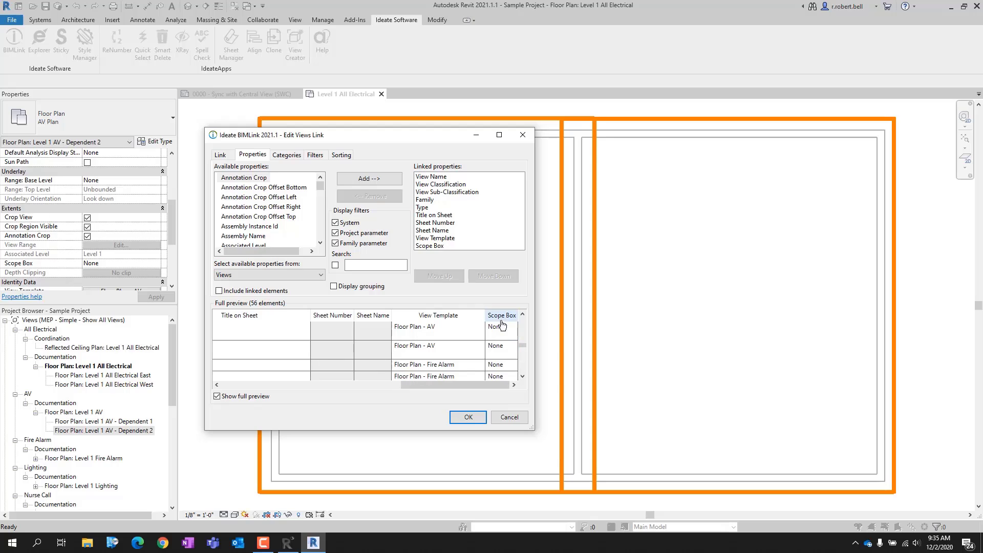
pyautogui.click(497, 367)
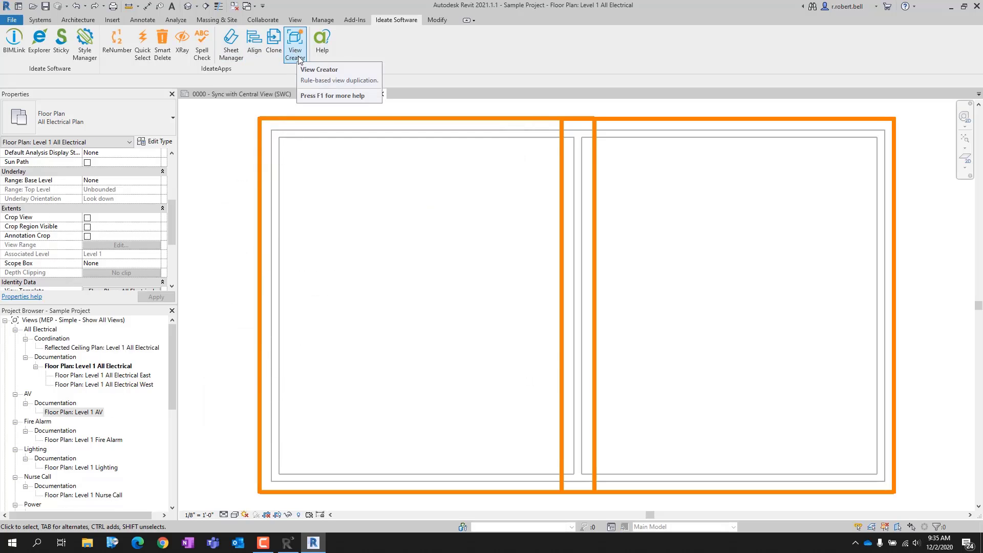
# Step: Start View Creator with the Apply Dependents method and DEPENDENT - Scope Box rule, choosing the All Electrical East and West views to duplicate
pyautogui.click(300, 58)
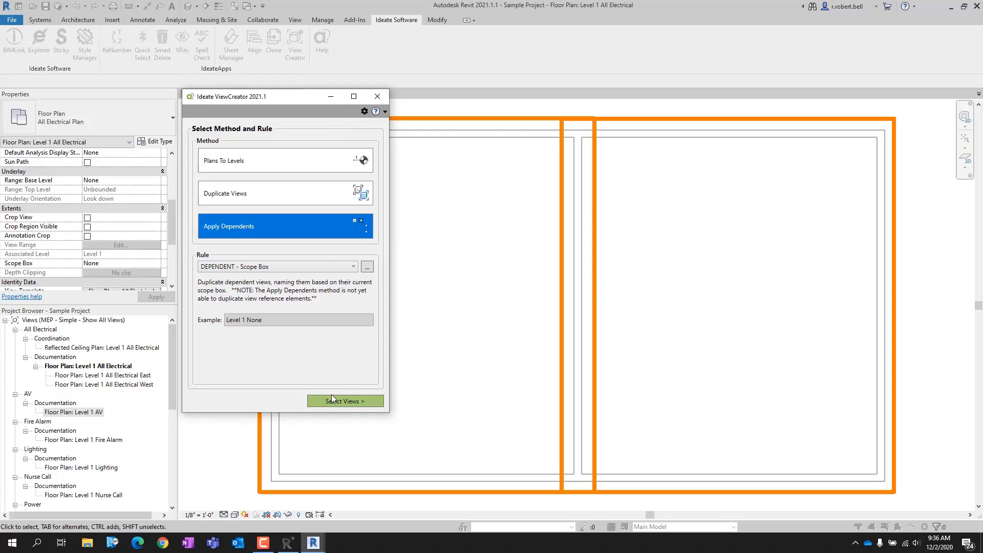
pyautogui.click(343, 402)
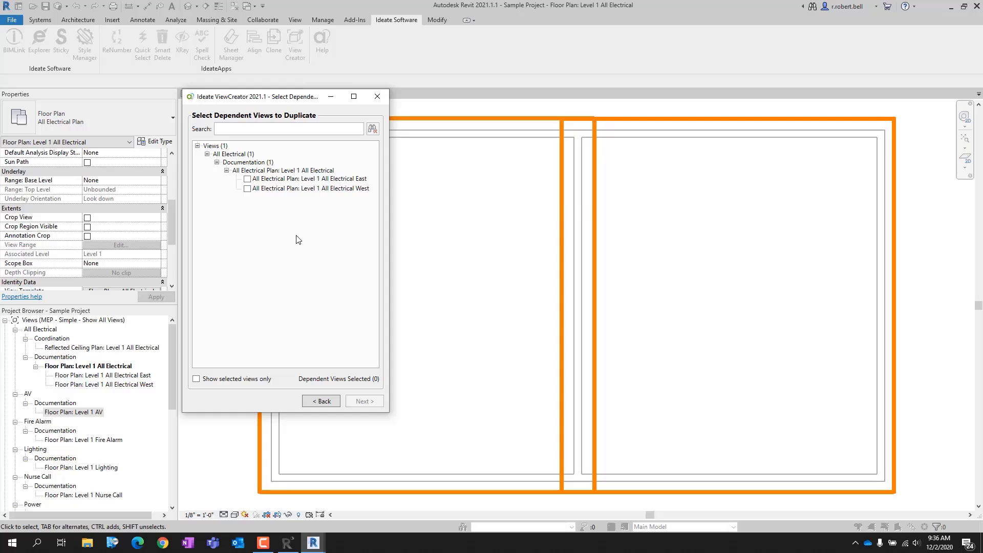
pyautogui.click(247, 179)
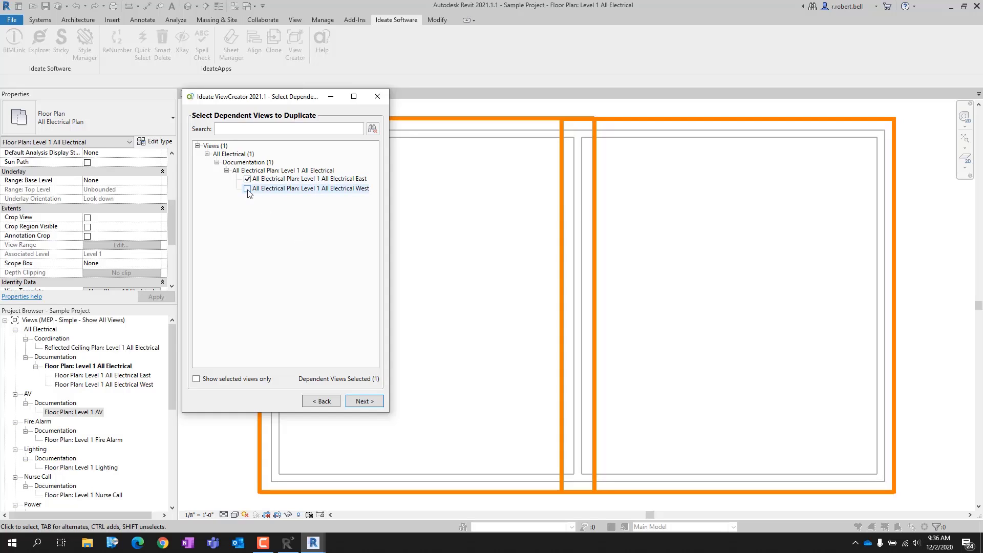
pyautogui.click(364, 402)
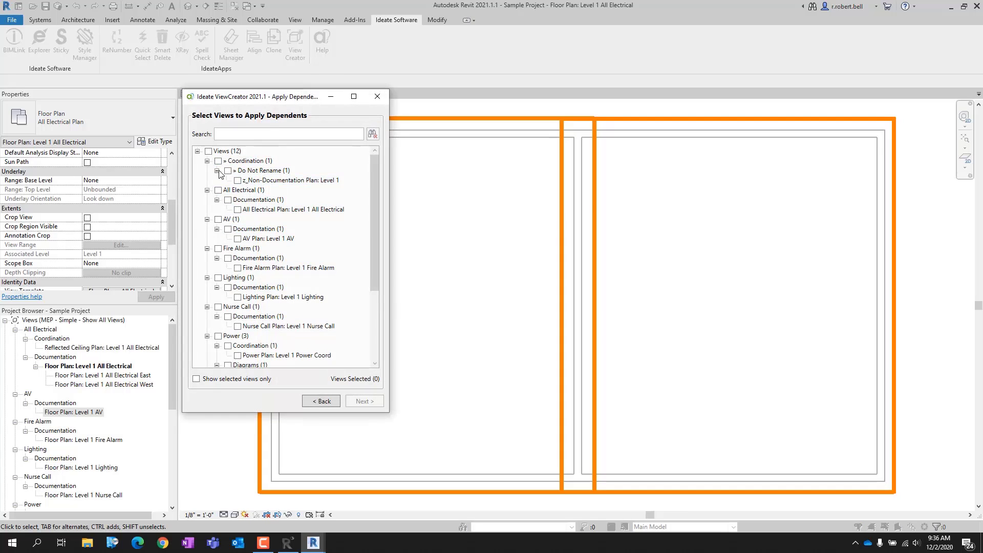
# Step: Select the AV, Fire Alarm, Lighting, Nurse Call, Power, Security and Telecom Level 1 plans as targets, excluding All Electrical and the Single-Line Diagram
pyautogui.click(218, 190)
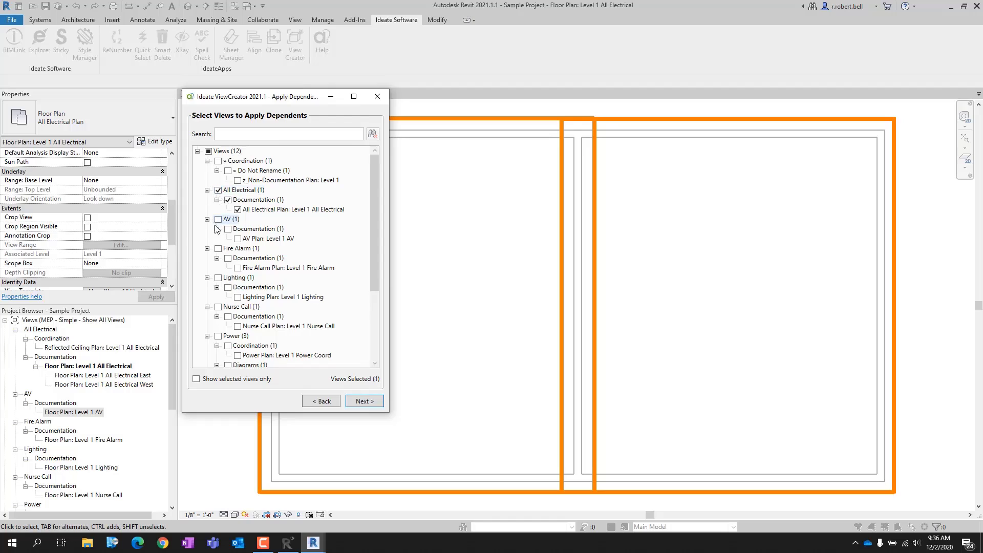
pyautogui.click(218, 220)
pyautogui.click(219, 278)
pyautogui.click(218, 307)
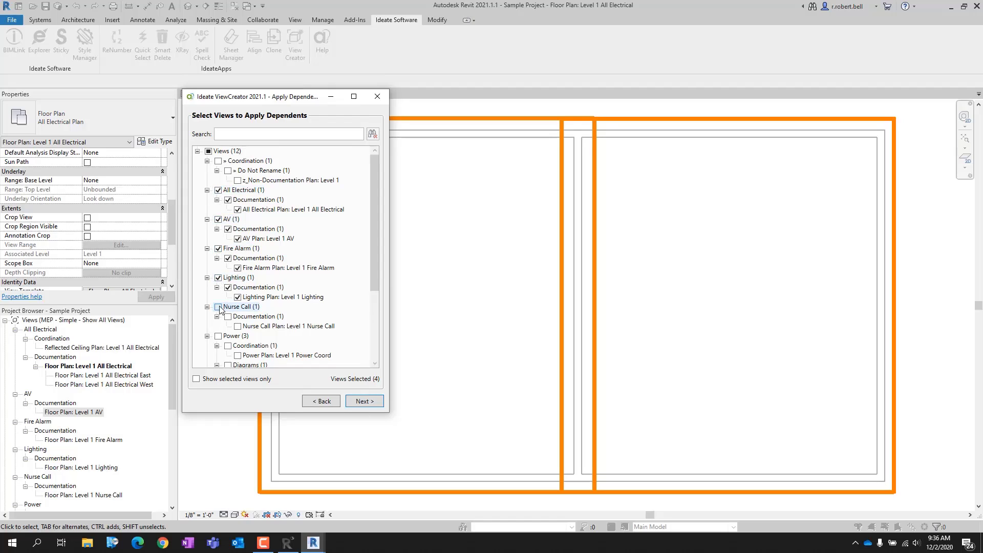
pyautogui.click(218, 336)
pyautogui.moveTo(373, 234); pyautogui.dragTo(375, 318)
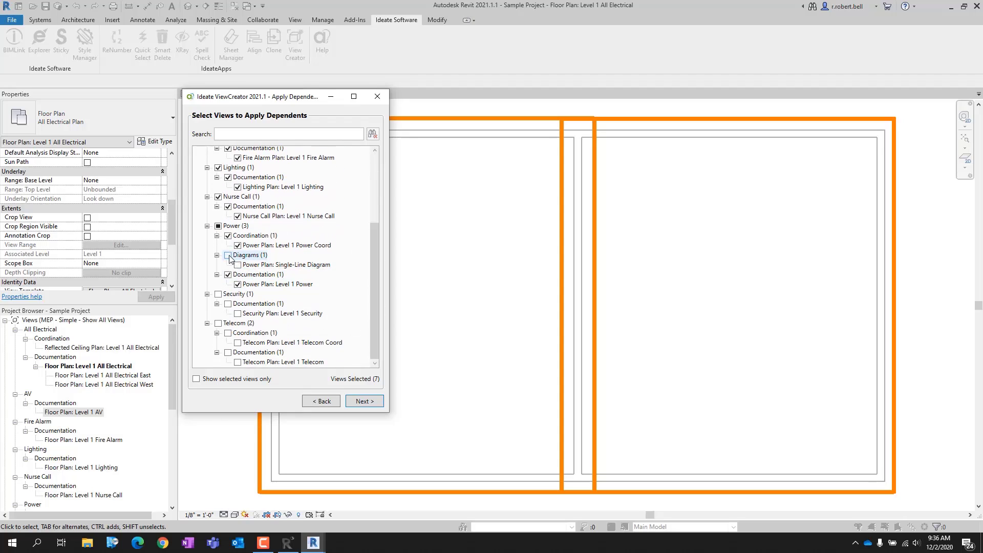
pyautogui.click(218, 294)
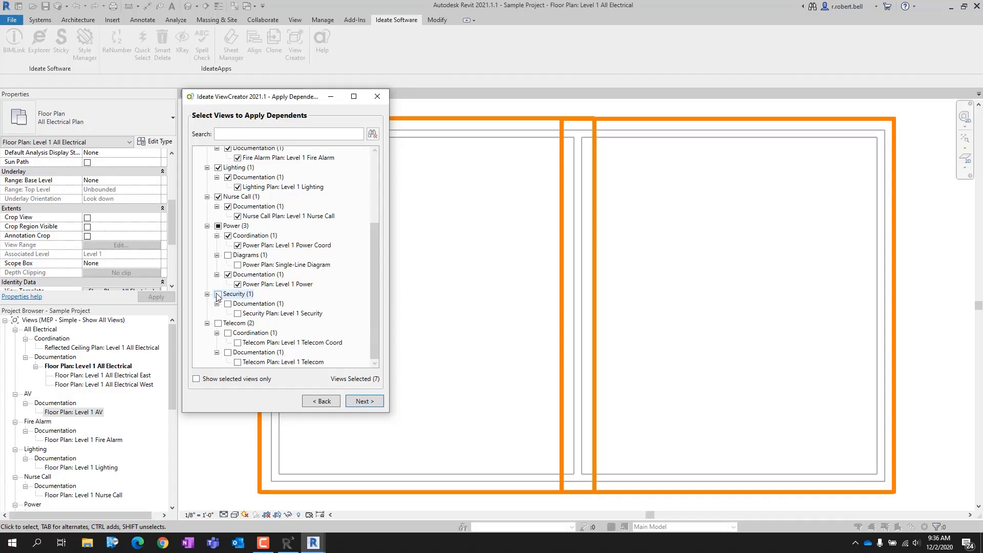
pyautogui.click(219, 323)
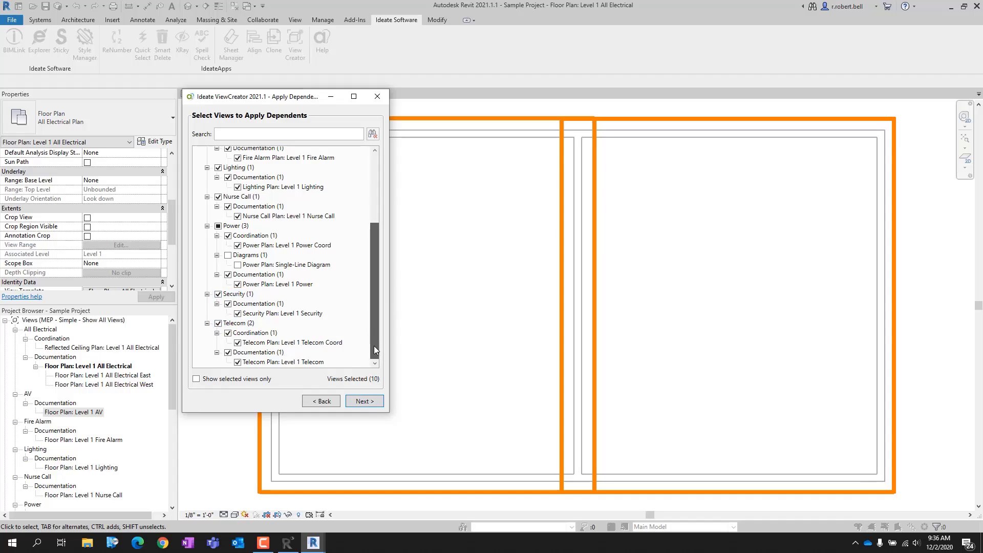
pyautogui.moveTo(374, 347); pyautogui.dragTo(381, 205)
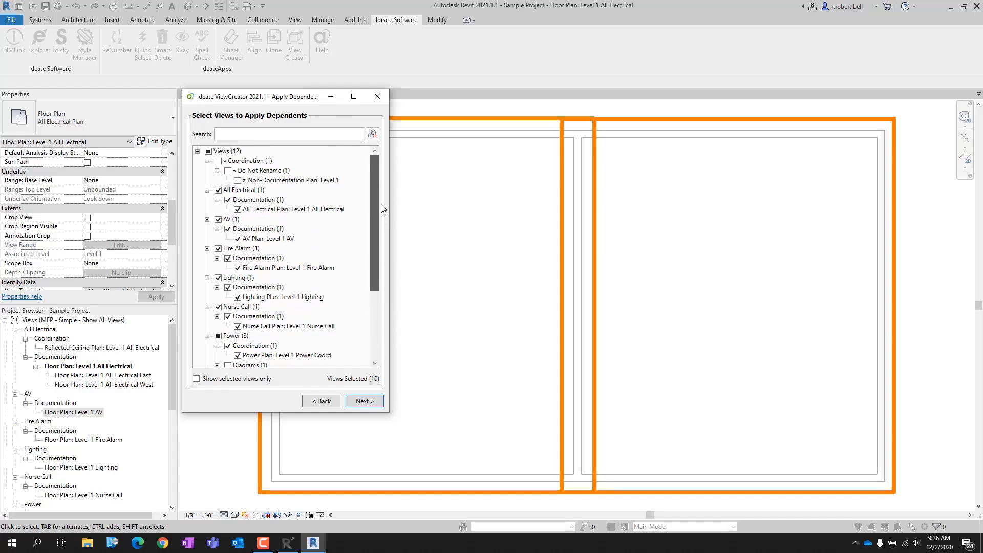
pyautogui.click(218, 190)
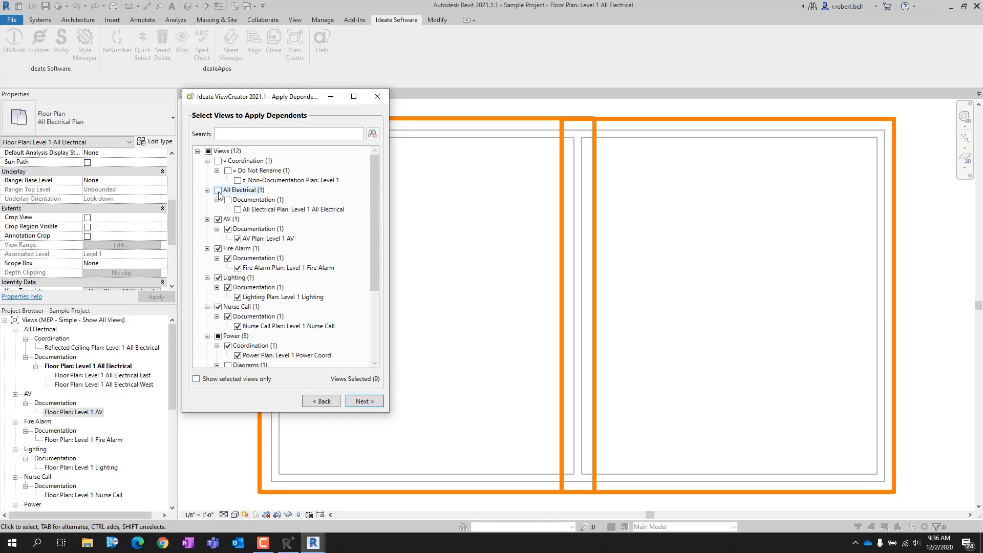
# Step: Create the previewed East and West dependent views for the selected plans and finish View Creator
pyautogui.click(365, 402)
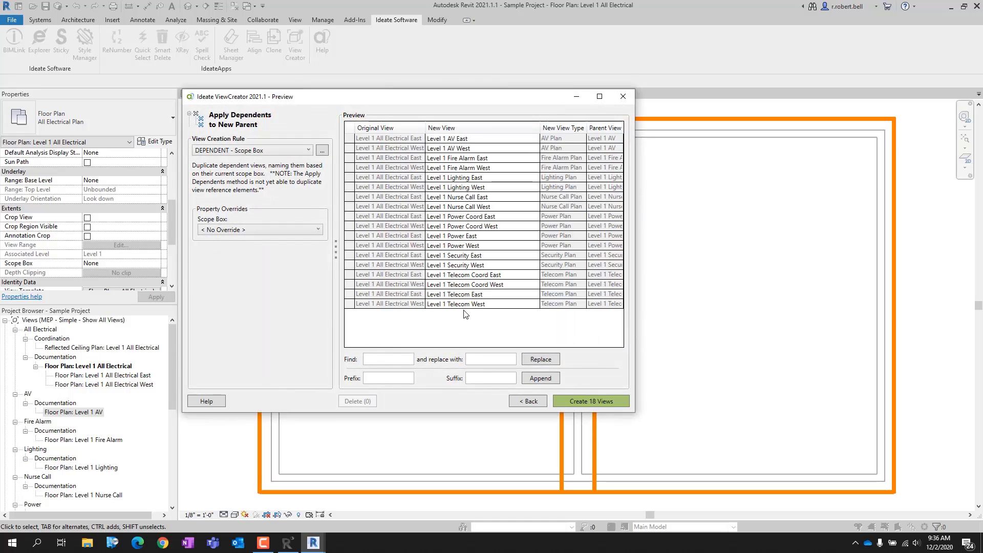
pyautogui.click(592, 402)
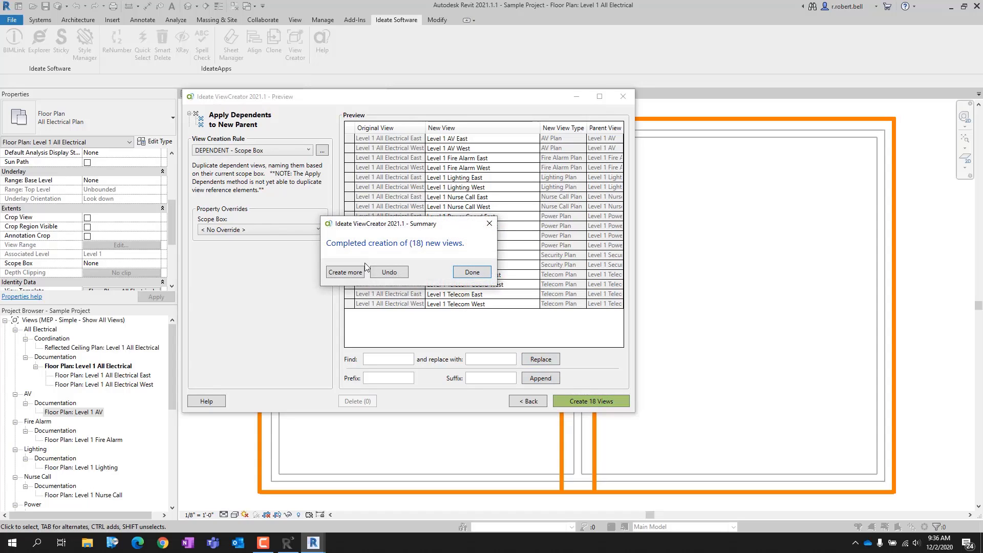
pyautogui.click(471, 275)
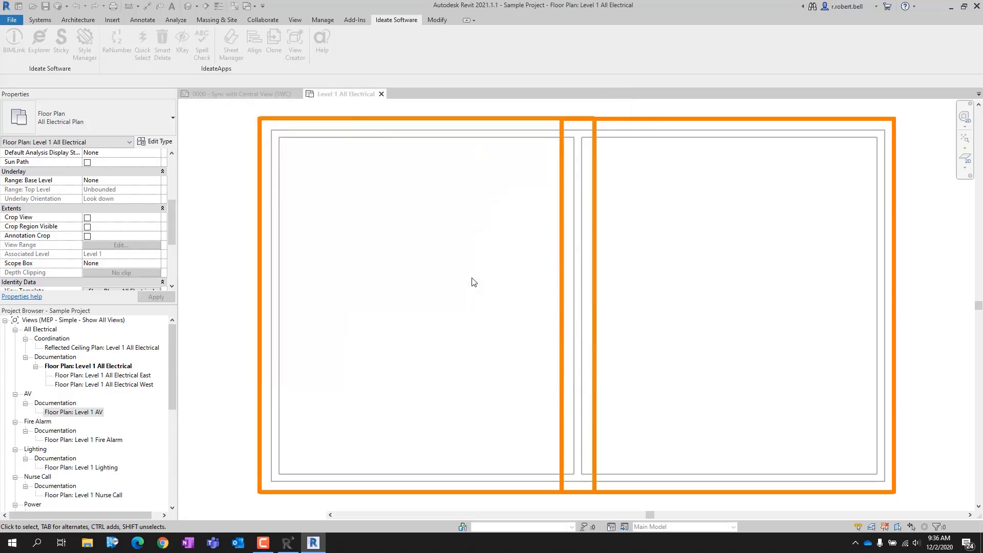
# Step: Check the scope box assignments of the new Level 1 AV East and Level 1 AV West dependent views
pyautogui.click(35, 412)
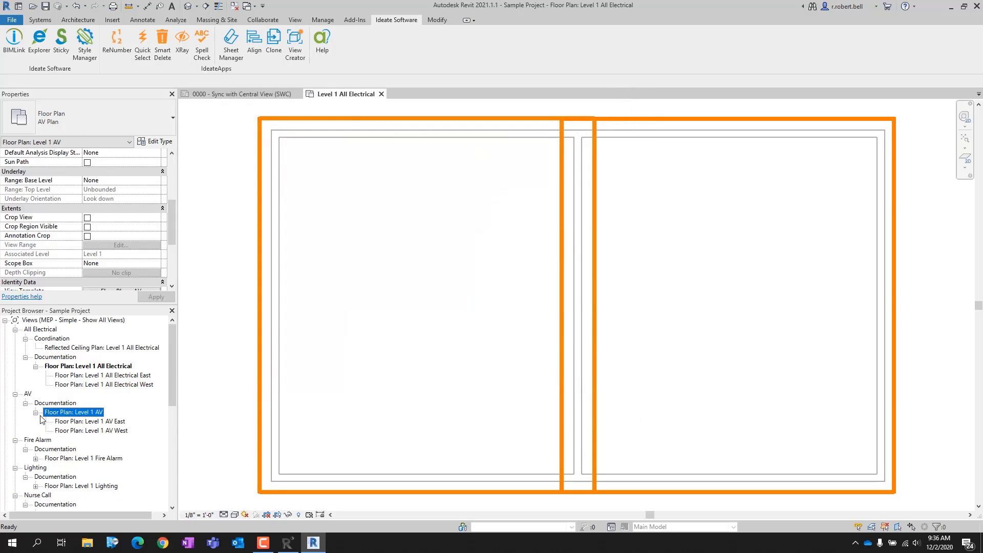
pyautogui.click(120, 423)
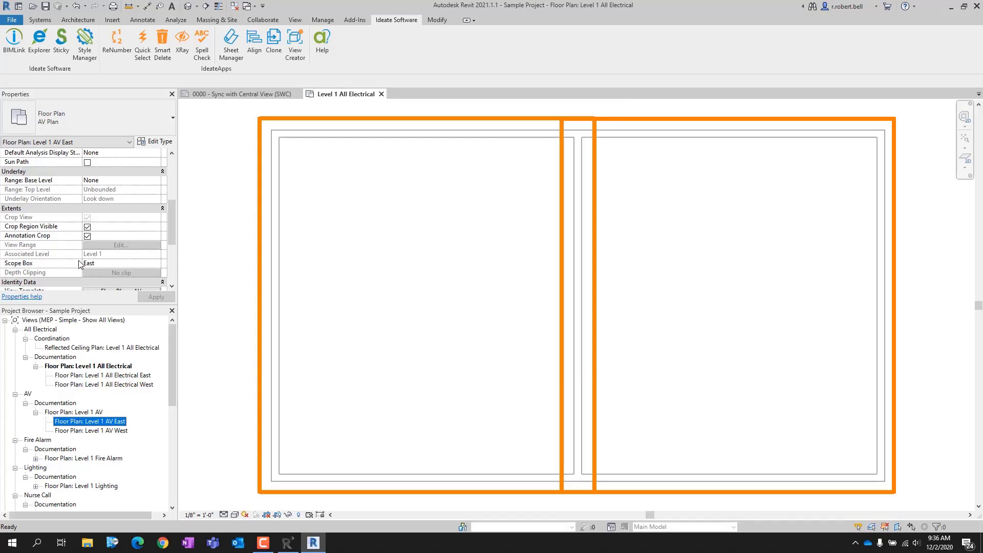
pyautogui.click(97, 431)
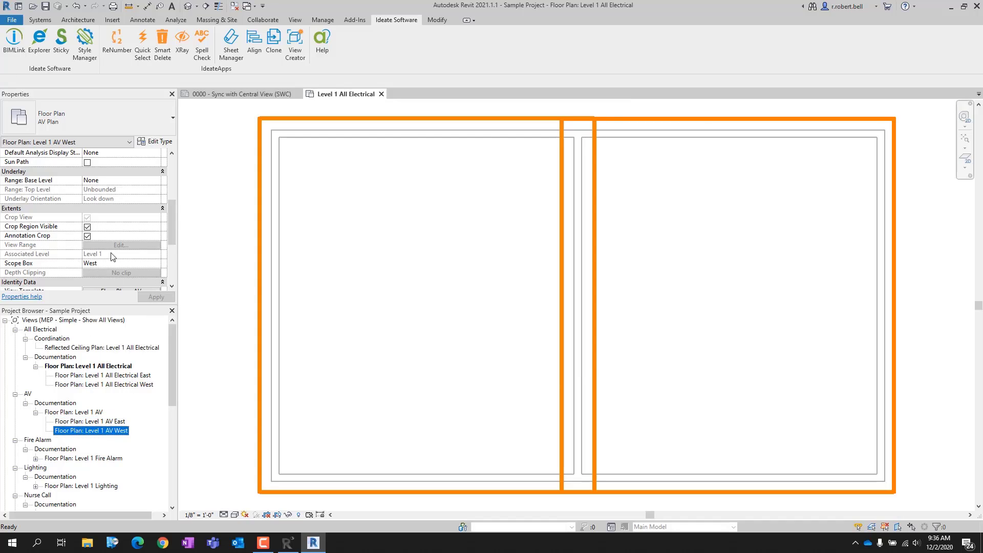
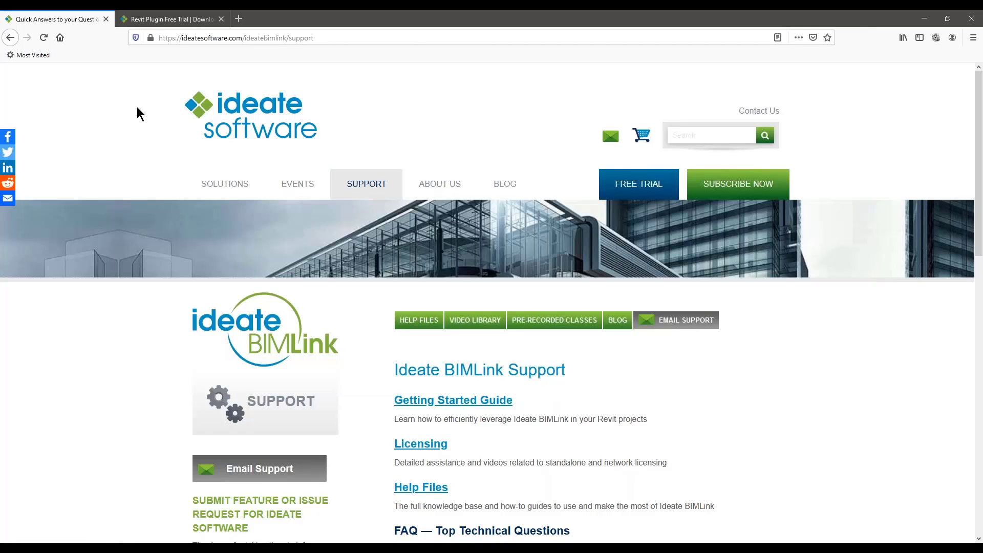
# Step: Review the Ideate BIMLink support page, including its guides, licensing help, technical FAQ and email support form
pyautogui.scroll(-1, 195, 302)
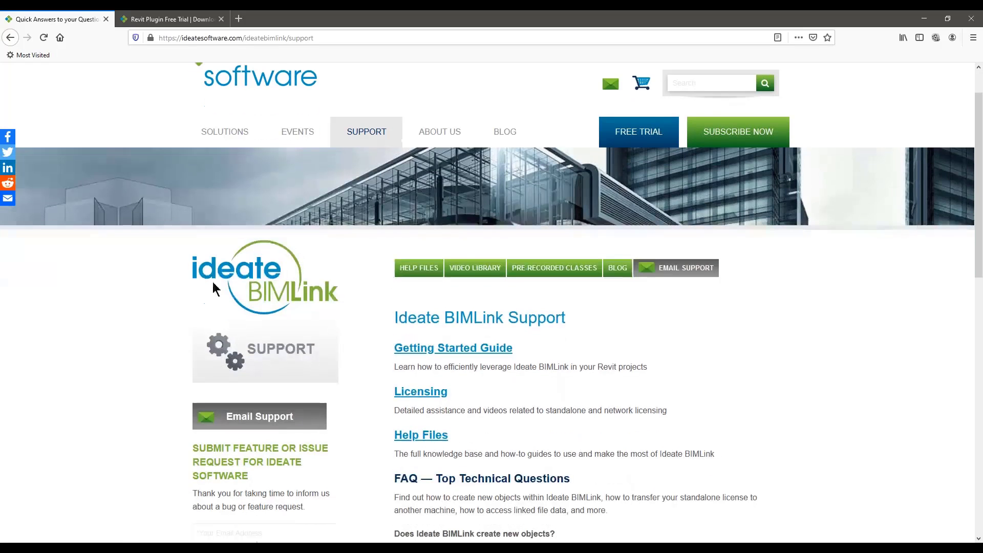
pyautogui.scroll(-3, 245, 274)
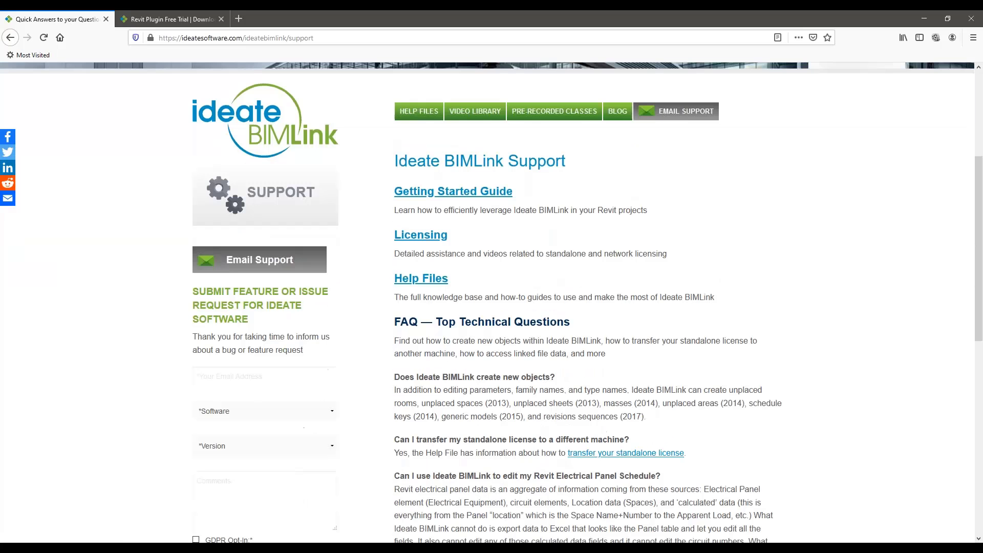
pyautogui.scroll(-2, 241, 256)
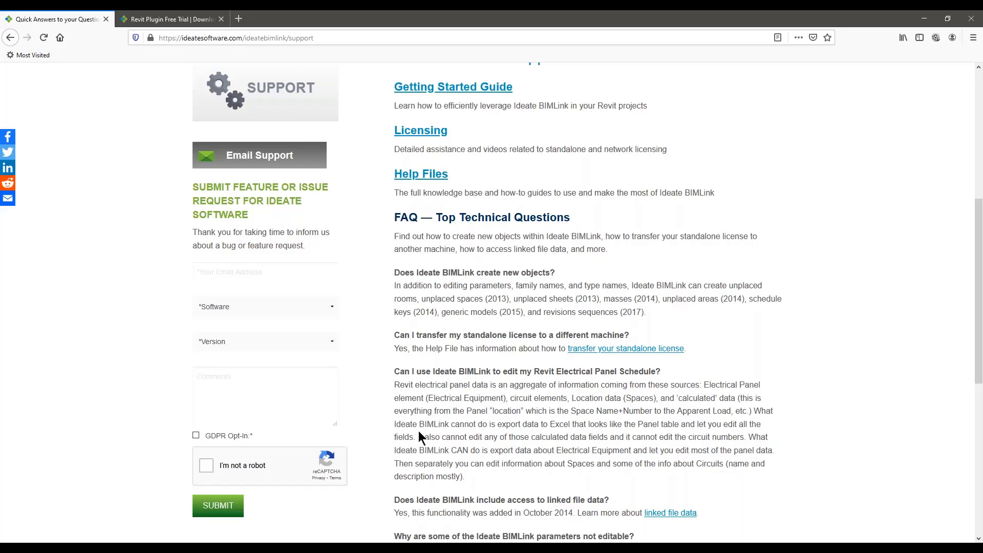
pyautogui.scroll(5, 278, 323)
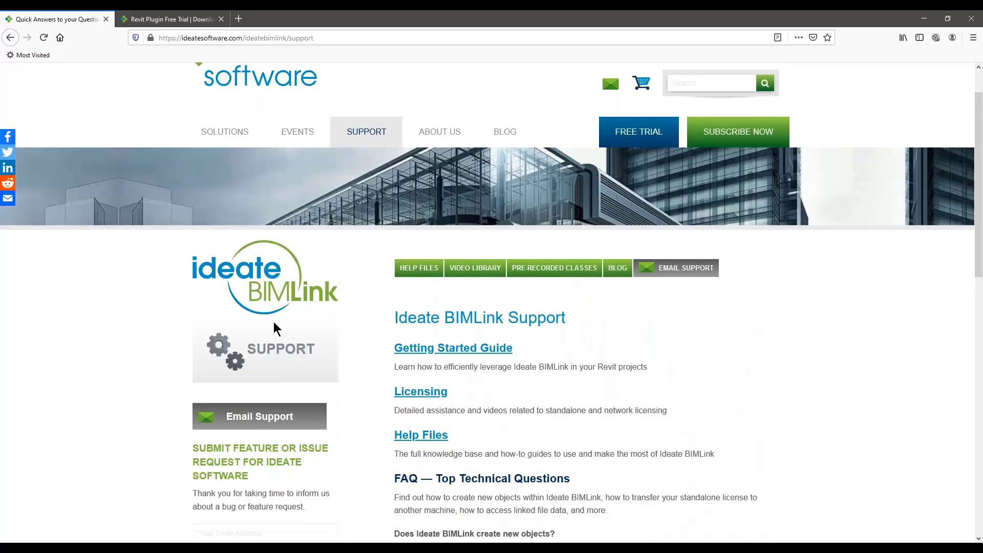
pyautogui.scroll(-1, 268, 317)
pyautogui.moveTo(367, 79)
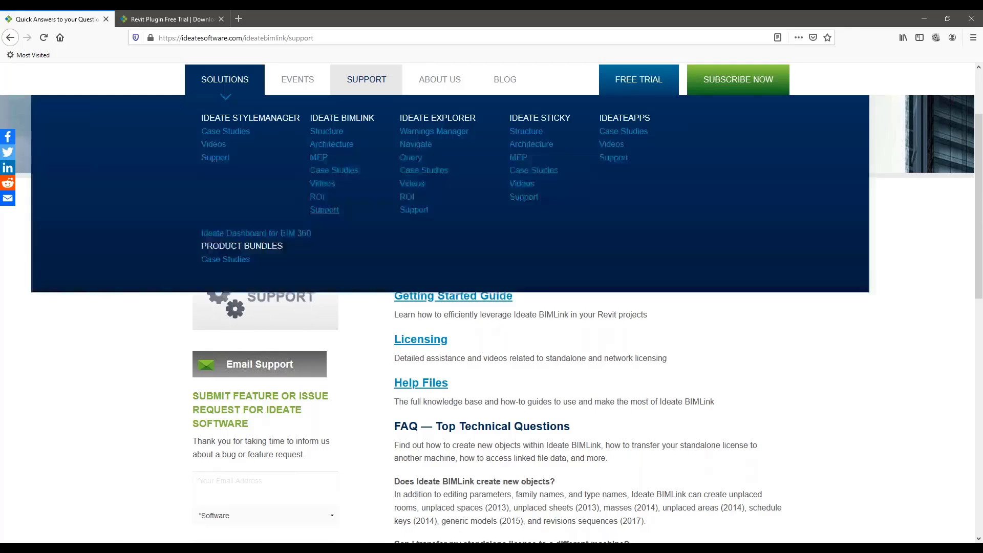
# Step: Switch to Revit, open Ideate StyleManager and use its help options to check for updates
pyautogui.click(181, 22)
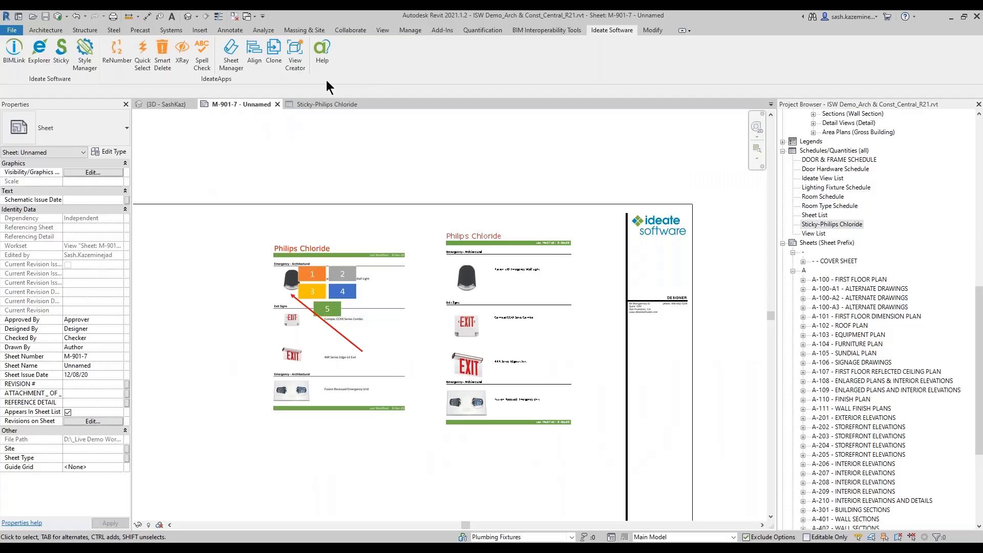
pyautogui.click(83, 61)
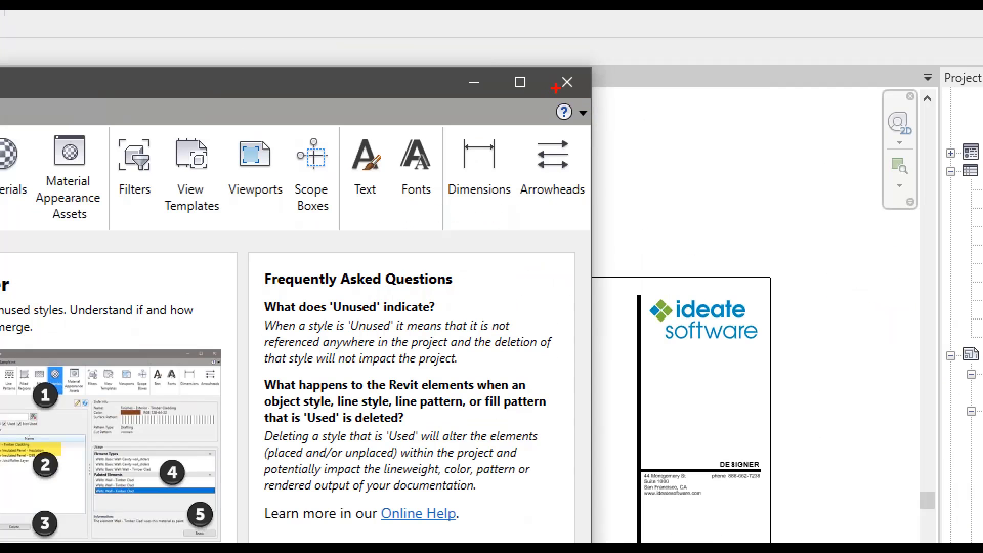
pyautogui.keyDown('ctrl'); pyautogui.moveTo(569, 98); pyautogui.dragTo(604, 142); pyautogui.keyUp('ctrl')
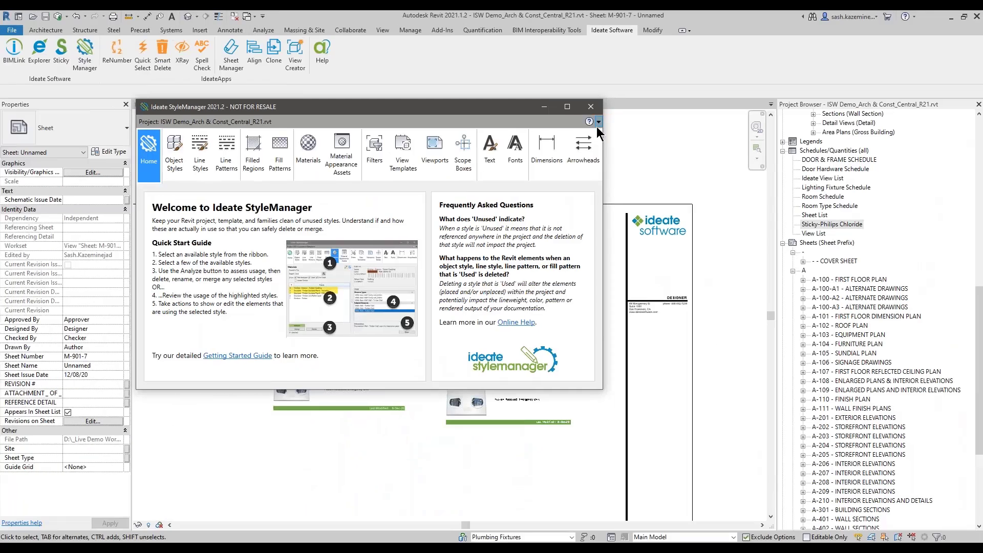
pyautogui.click(589, 116)
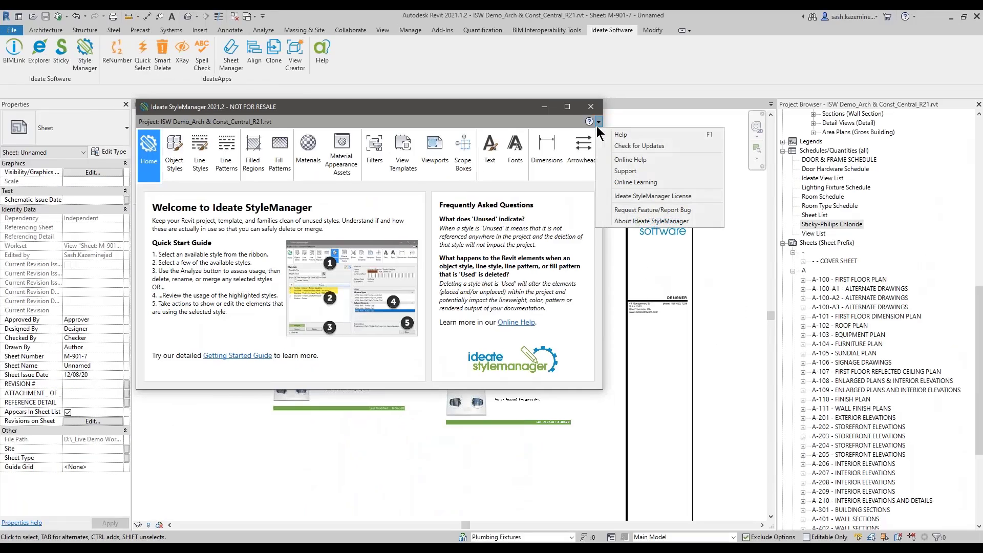
pyautogui.click(626, 147)
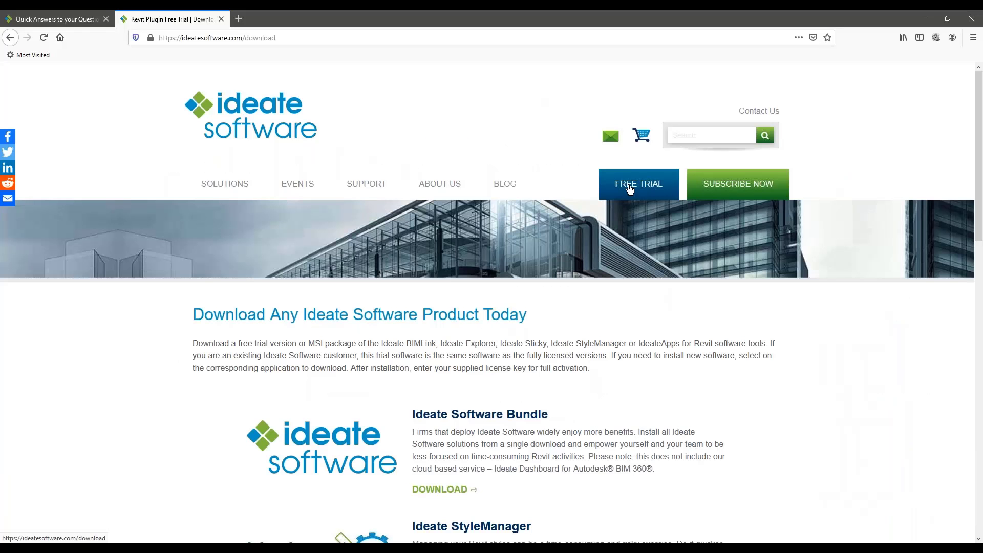
# Step: Switch to the browser, review the Ideate product downloads and open the Ideate Software Bundle download page
pyautogui.scroll(-1, 630, 189)
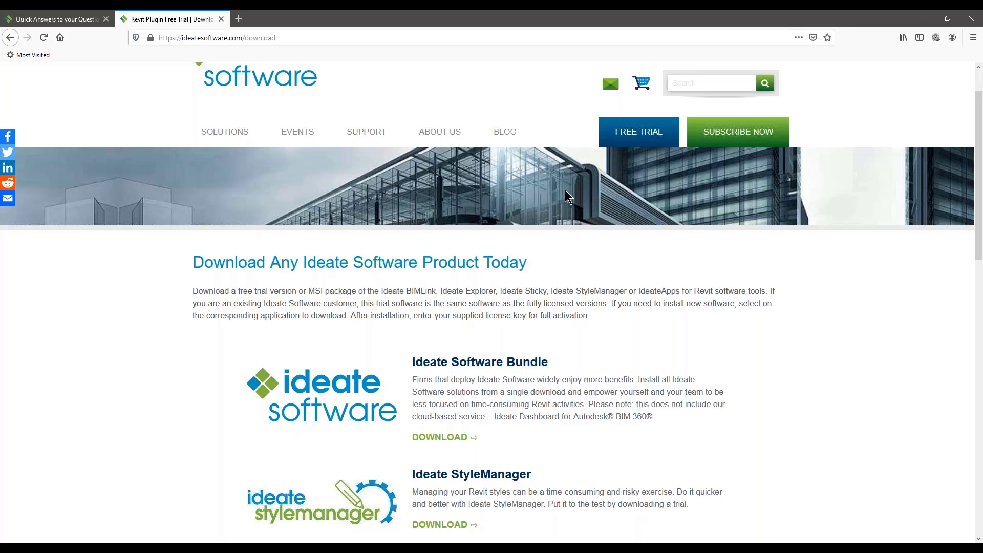
pyautogui.scroll(-3, 540, 265)
pyautogui.scroll(-3, 351, 289)
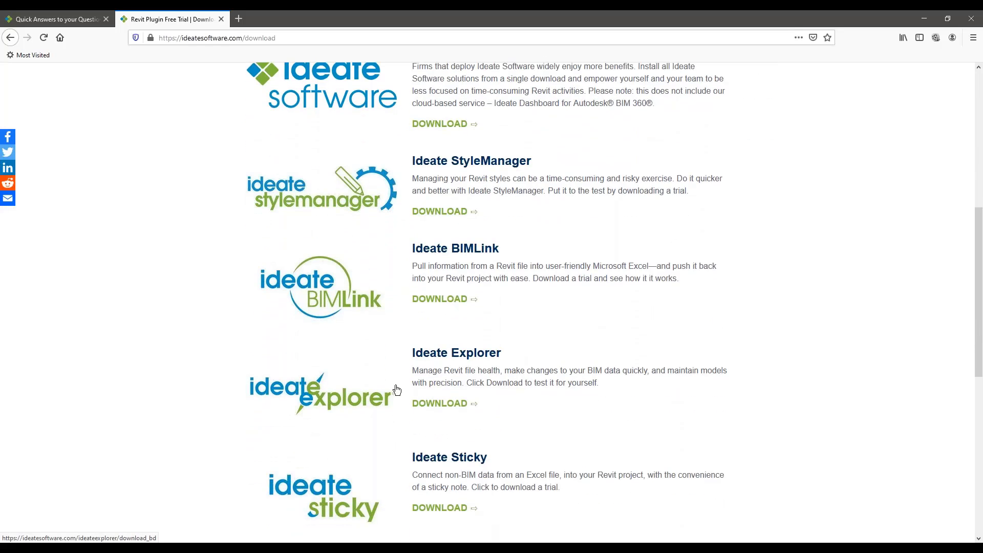
pyautogui.scroll(3, 397, 391)
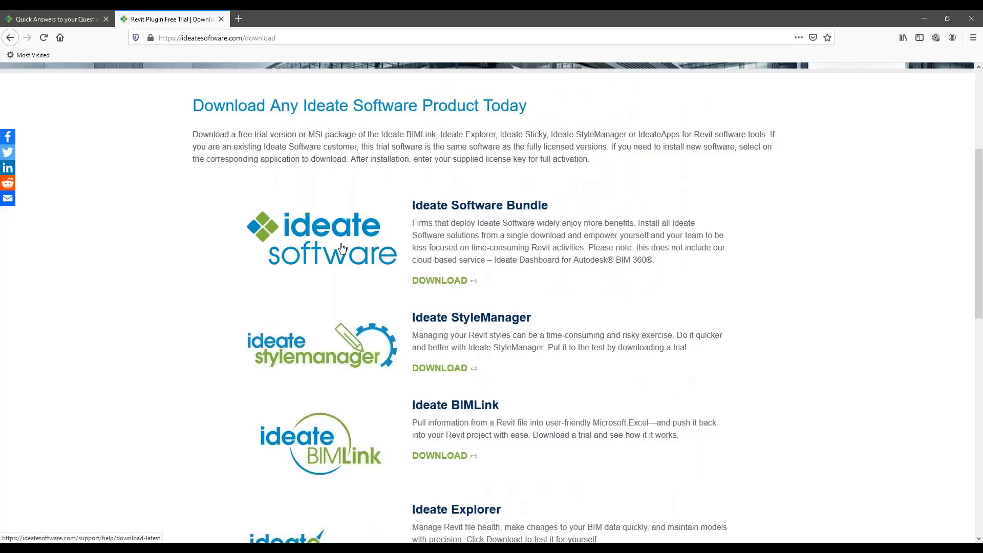
pyautogui.click(433, 281)
# Step: Examine the Ideate Software Bundle.zip and Ideate Software Installer.zip options on the Download Latest page
pyautogui.scroll(-3, 492, 514)
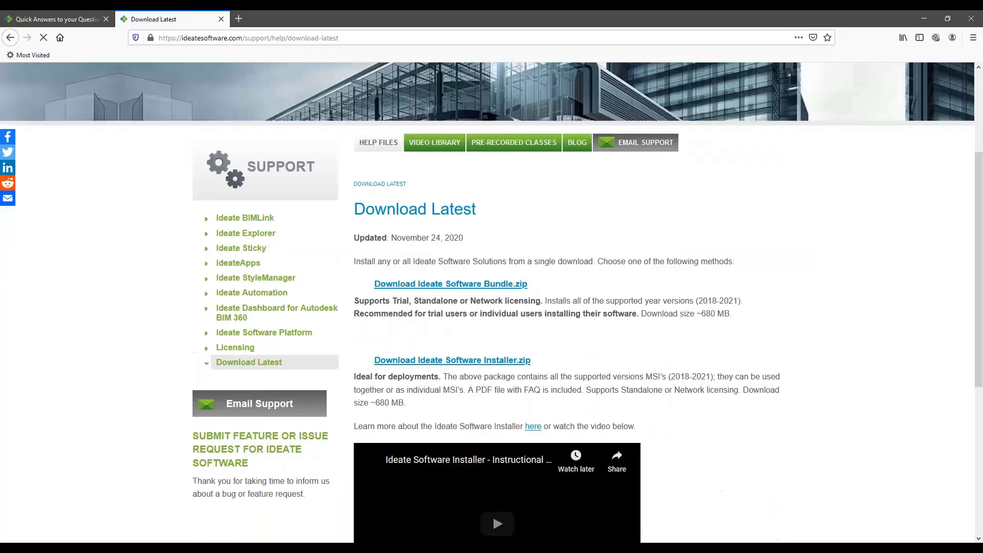
pyautogui.scroll(-3, 358, 296)
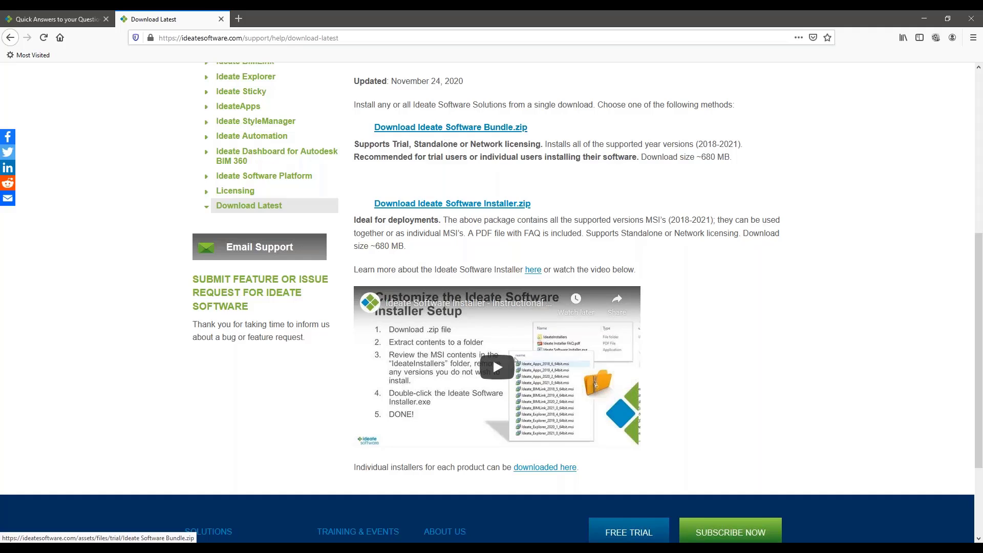
pyautogui.scroll(-2, 441, 179)
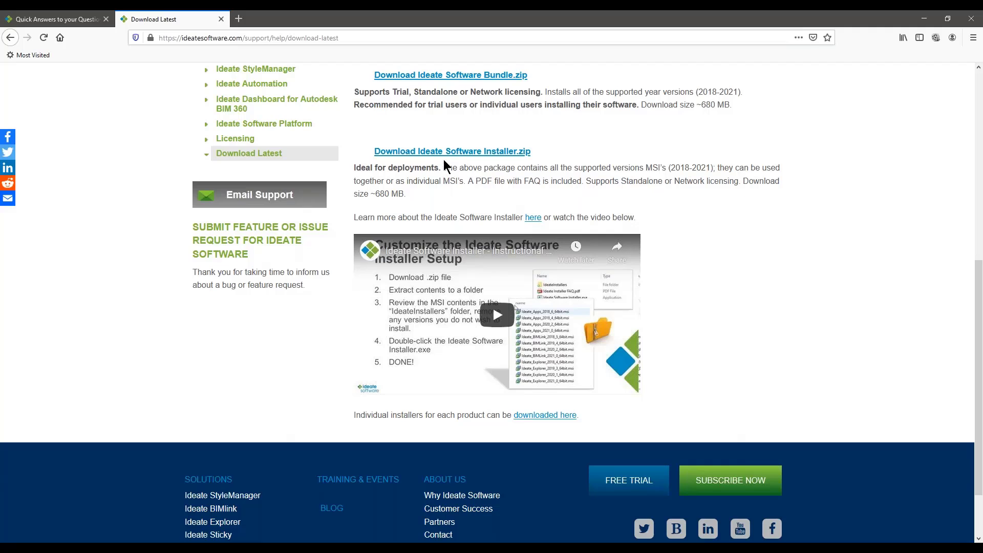
pyautogui.click(487, 153)
pyautogui.scroll(6, 801, 354)
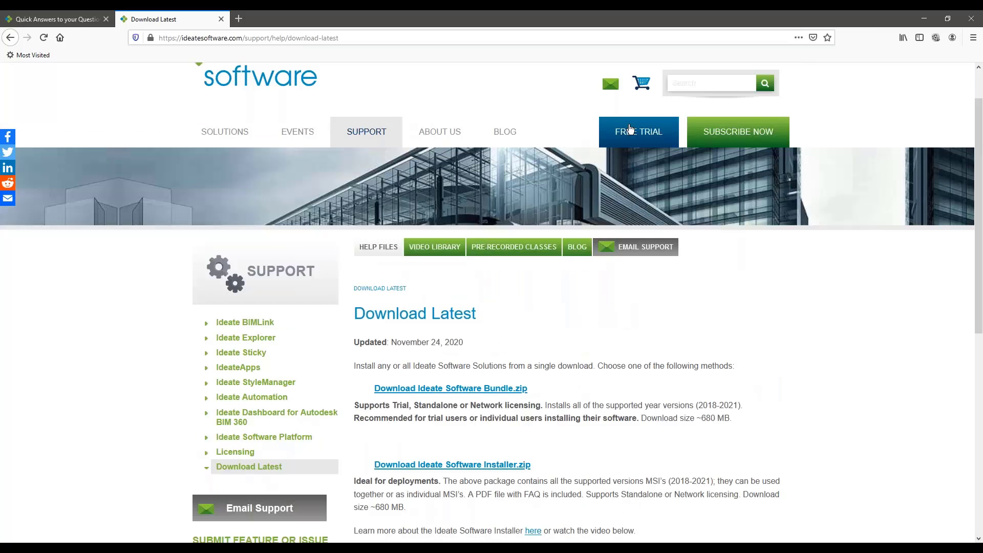
# Step: Return to the free trial product list and open the Ideate StyleManager download page
pyautogui.click(629, 133)
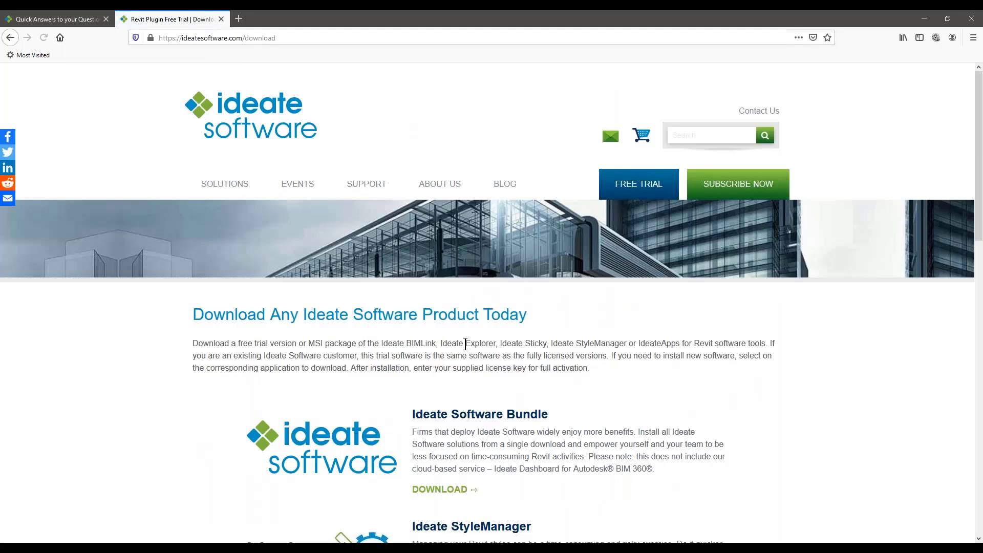
pyautogui.scroll(-5, 450, 343)
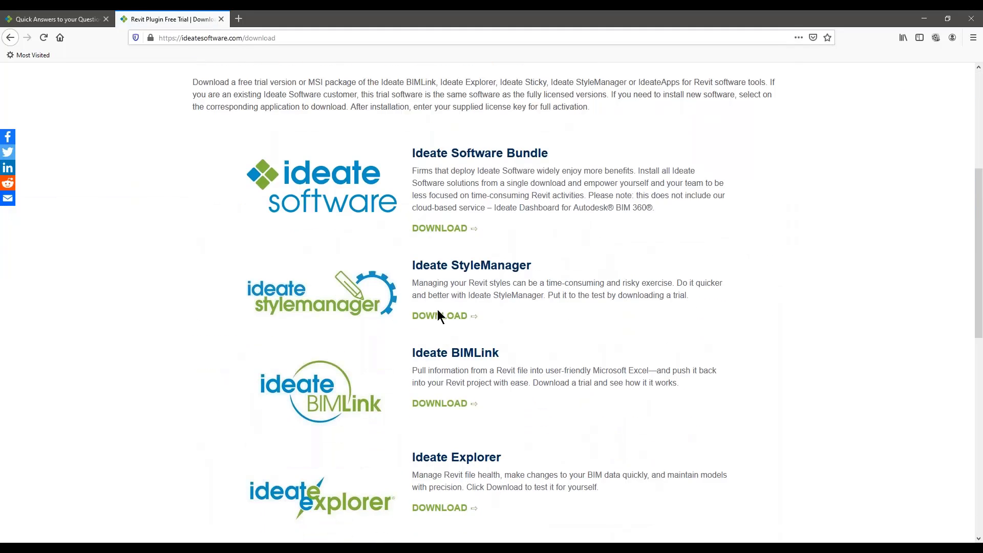
pyautogui.click(438, 314)
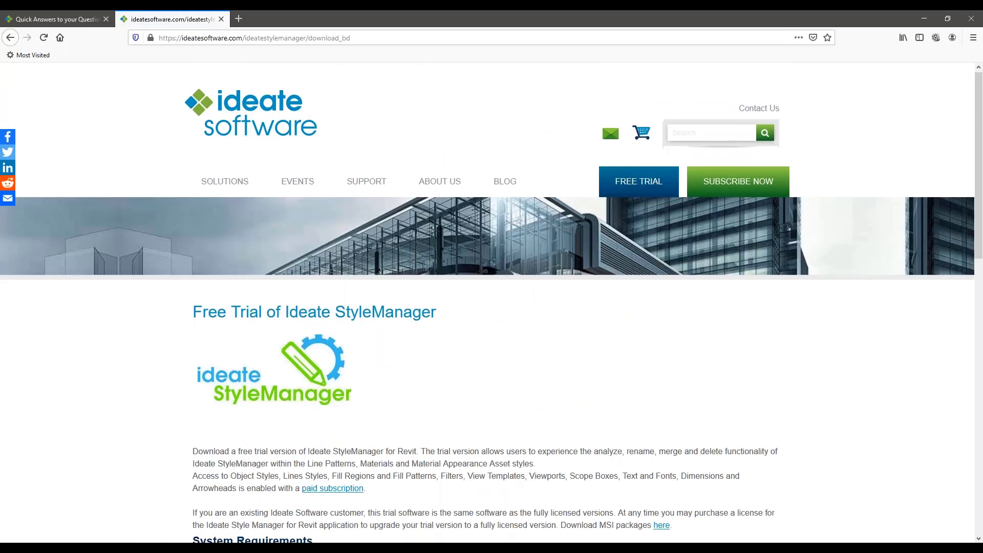
# Step: Examine the StyleManager page's downloads, version and build numbers, and highlight the Latest Release line
pyautogui.scroll(-5, 560, 309)
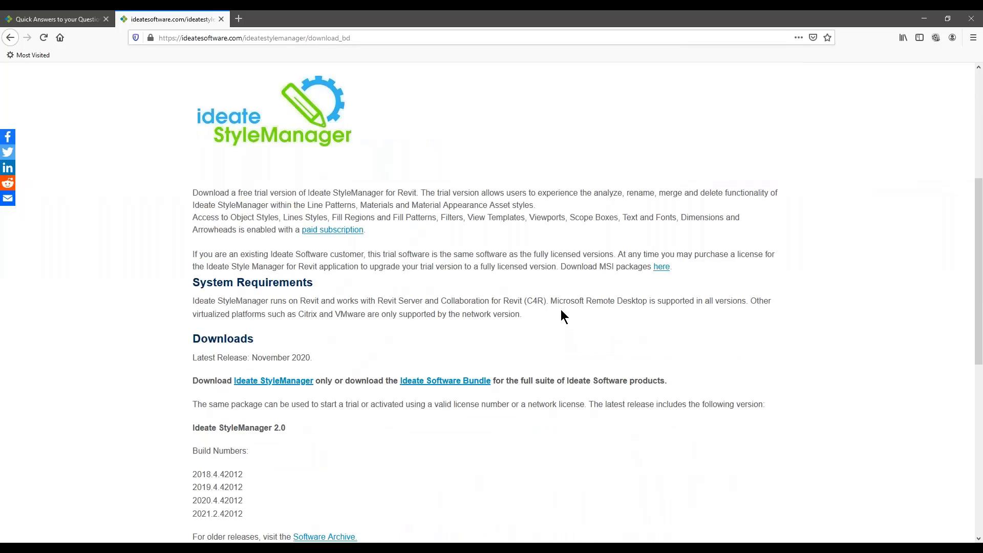
pyautogui.scroll(-1, 447, 362)
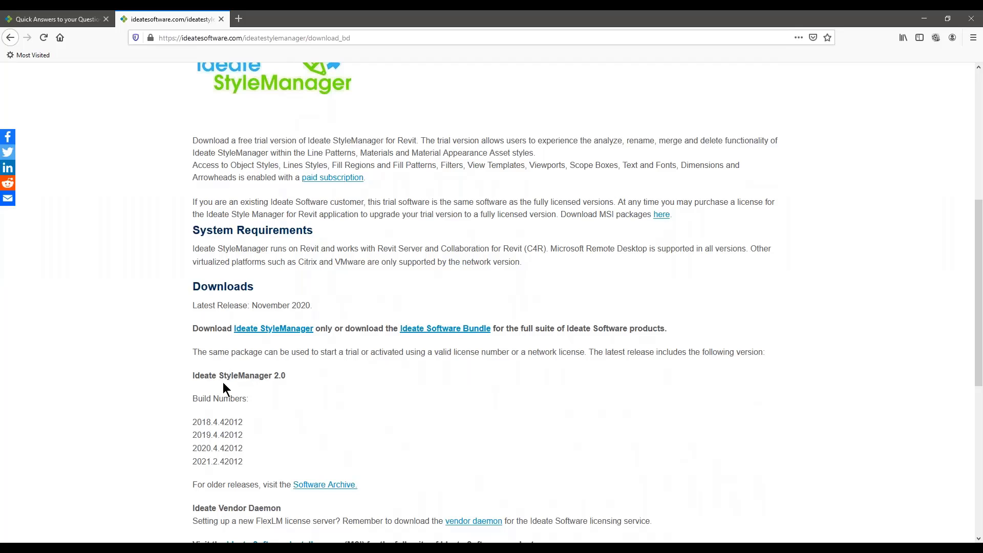
pyautogui.scroll(1, 169, 363)
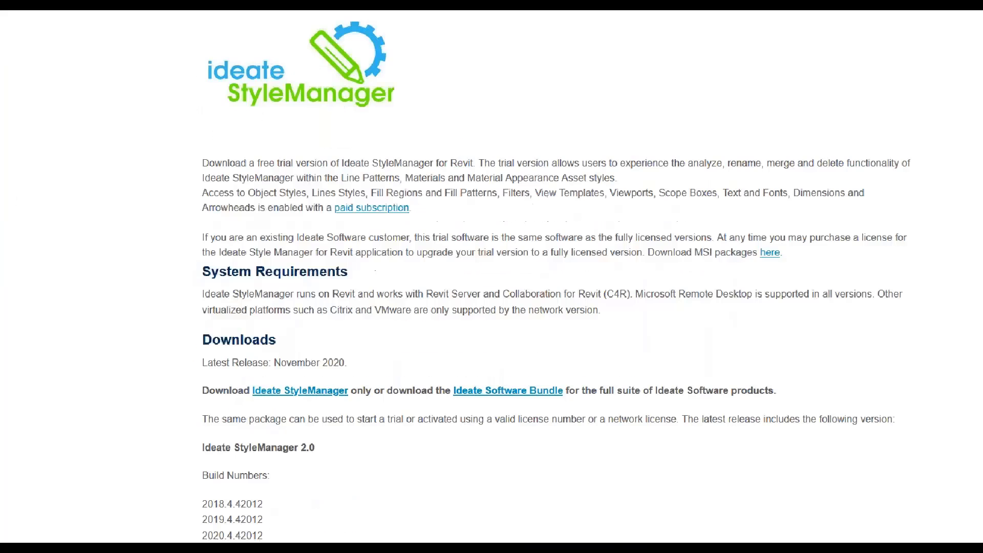
pyautogui.click(182, 140)
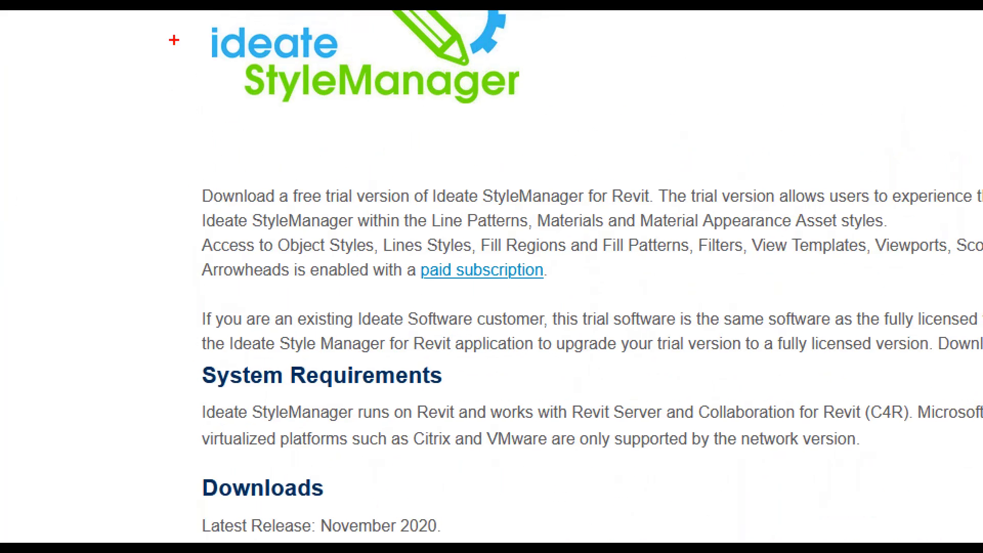
pyautogui.keyDown('ctrl'); pyautogui.moveTo(182, 25); pyautogui.dragTo(684, 118); pyautogui.keyUp('ctrl')
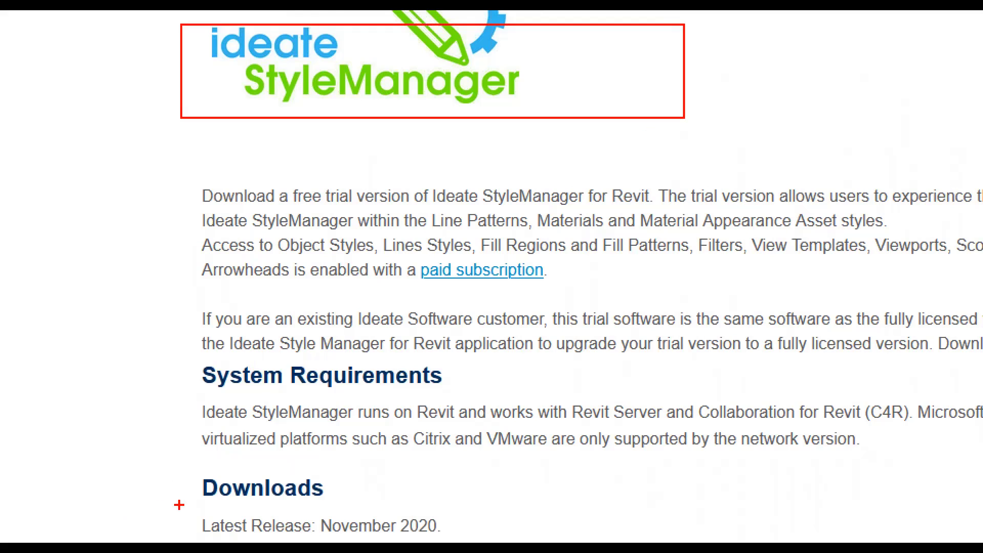
pyautogui.moveTo(183, 501)
pyautogui.keyDown('ctrl'); pyautogui.mouseDown()
pyautogui.moveTo(307, 543)
pyautogui.moveTo(490, 543)
pyautogui.mouseUp(); pyautogui.keyUp('ctrl')
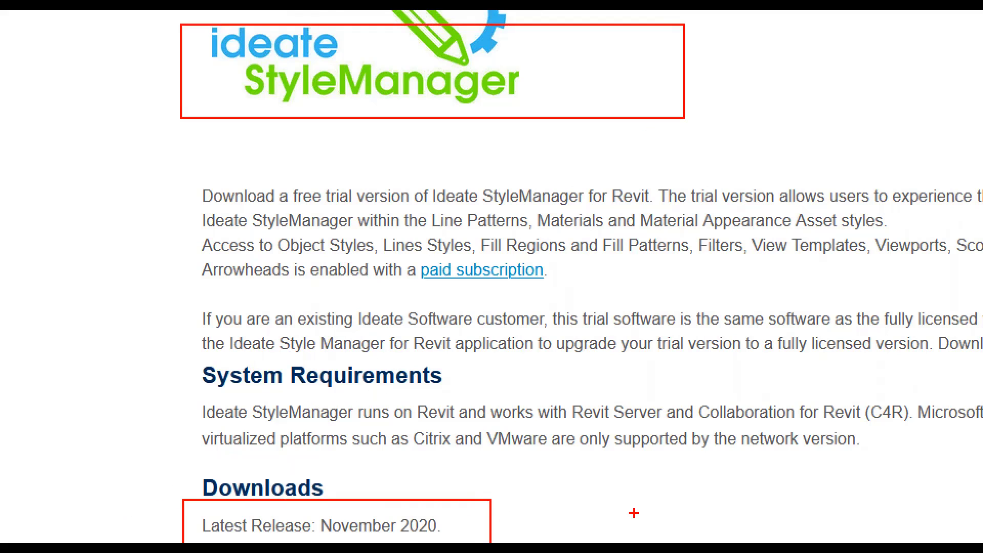
pyautogui.moveTo(616, 522)
pyautogui.mouseDown()
pyautogui.moveTo(452, 518)
pyautogui.moveTo(479, 539)
pyautogui.mouseUp()
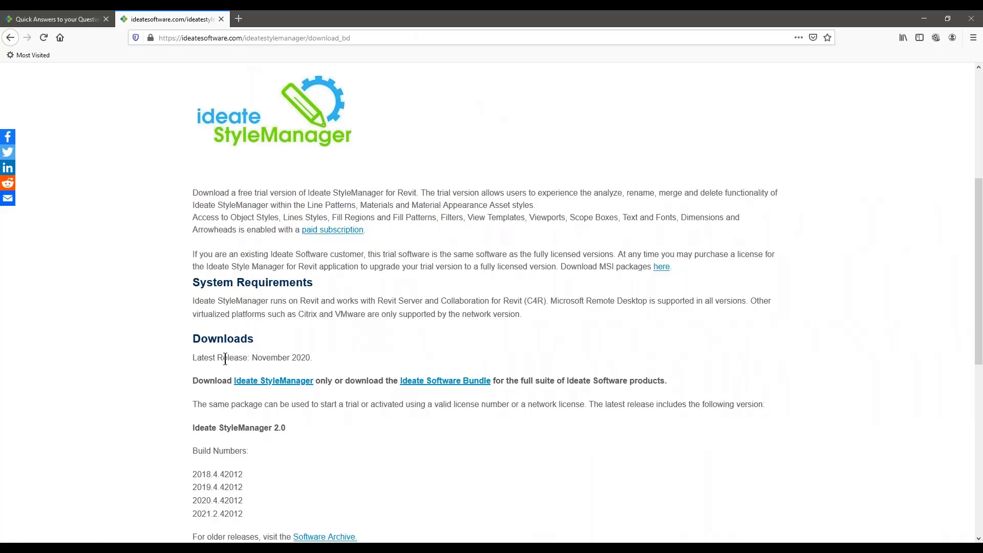
pyautogui.moveTo(194, 357); pyautogui.dragTo(323, 358)
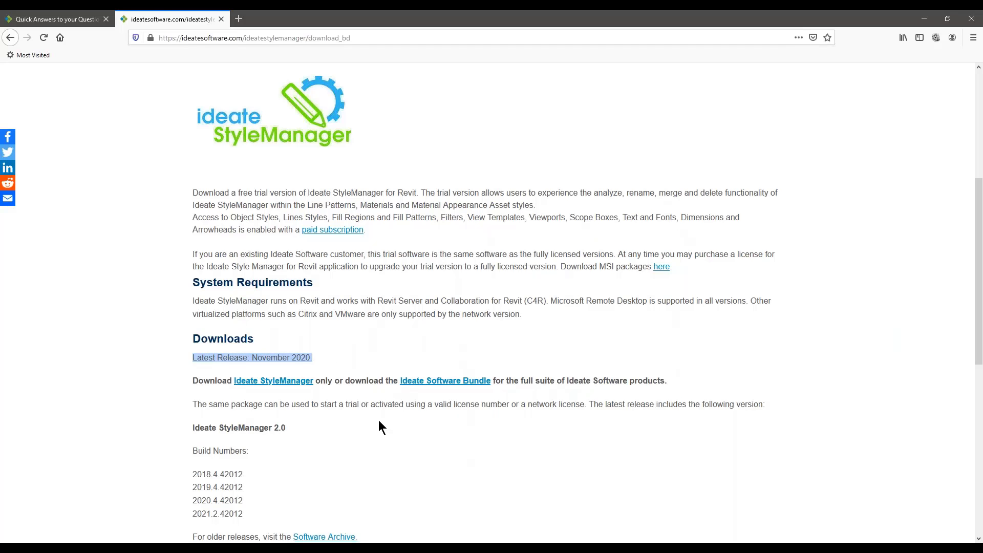
# Step: Switch back to Revit and close the Ideate StyleManager window
pyautogui.click(534, 548)
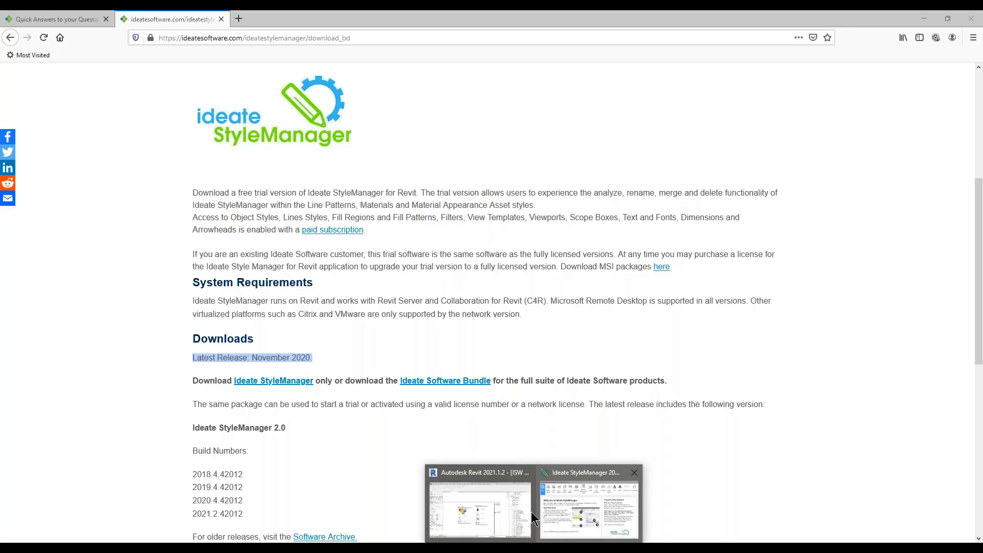
pyautogui.click(506, 507)
pyautogui.click(474, 285)
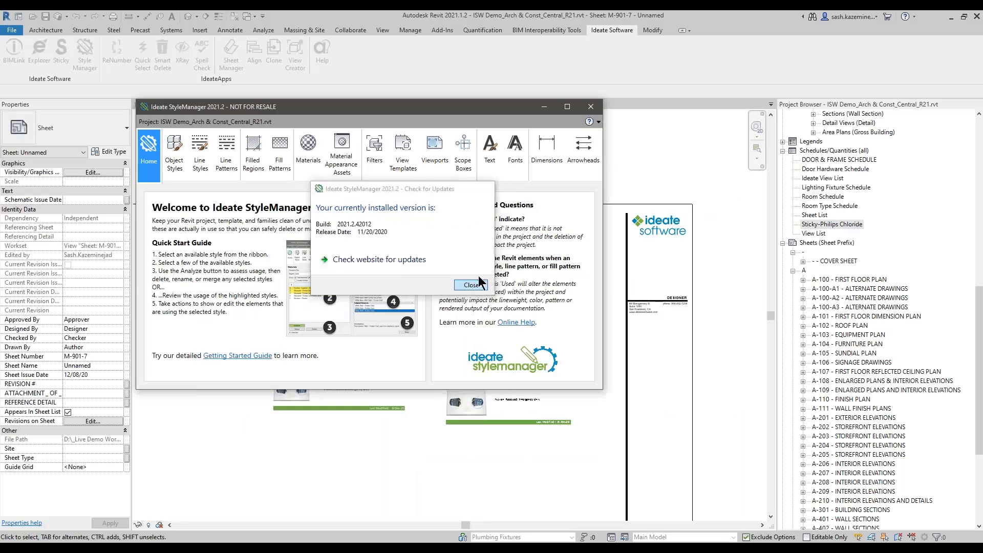
pyautogui.click(591, 107)
# Step: Select the Philips Chloride image and schedule on sheet M-901-7 and move them together outside the sheet, above its upper border
pyautogui.scroll(-1, 618, 195)
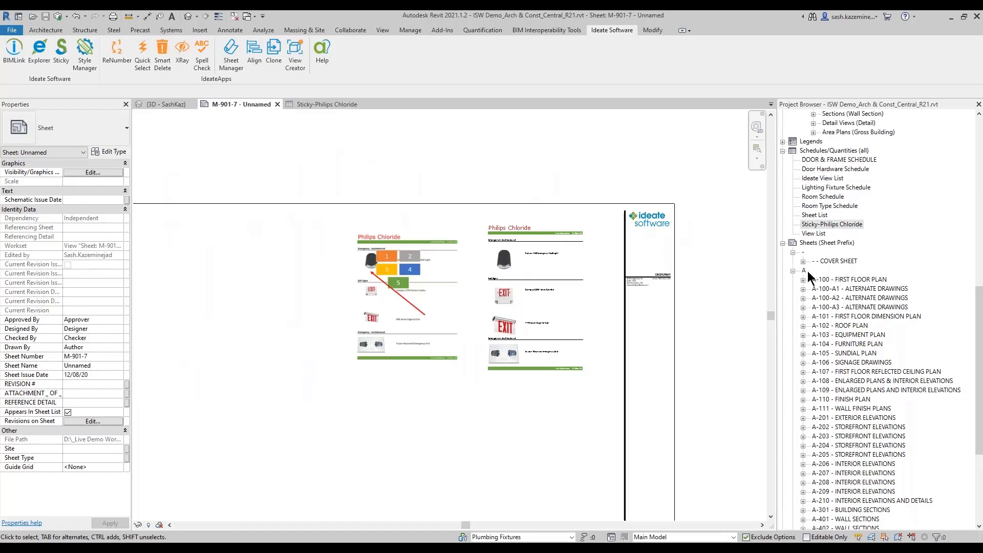
pyautogui.click(823, 243)
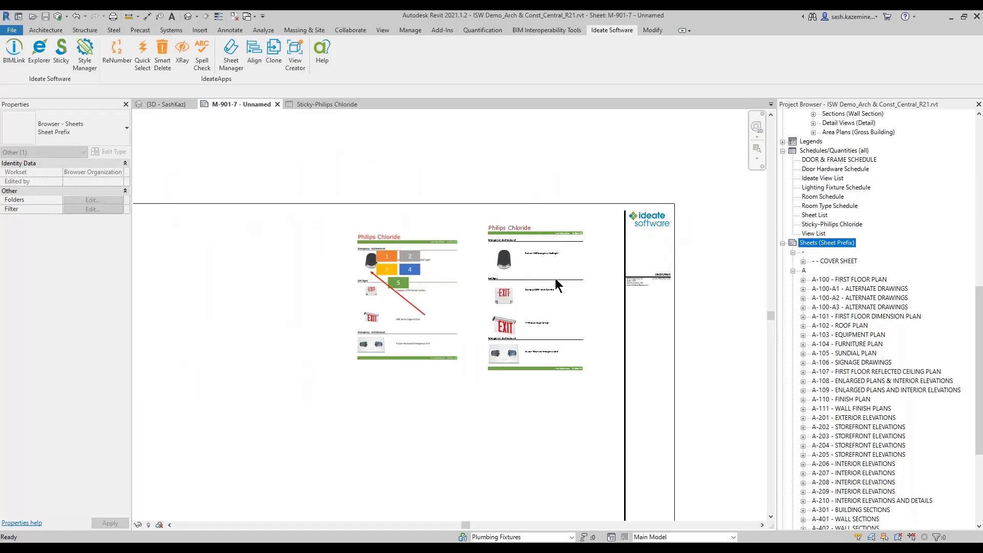
pyautogui.scroll(-2, 555, 278)
pyautogui.moveTo(428, 212); pyautogui.dragTo(586, 333)
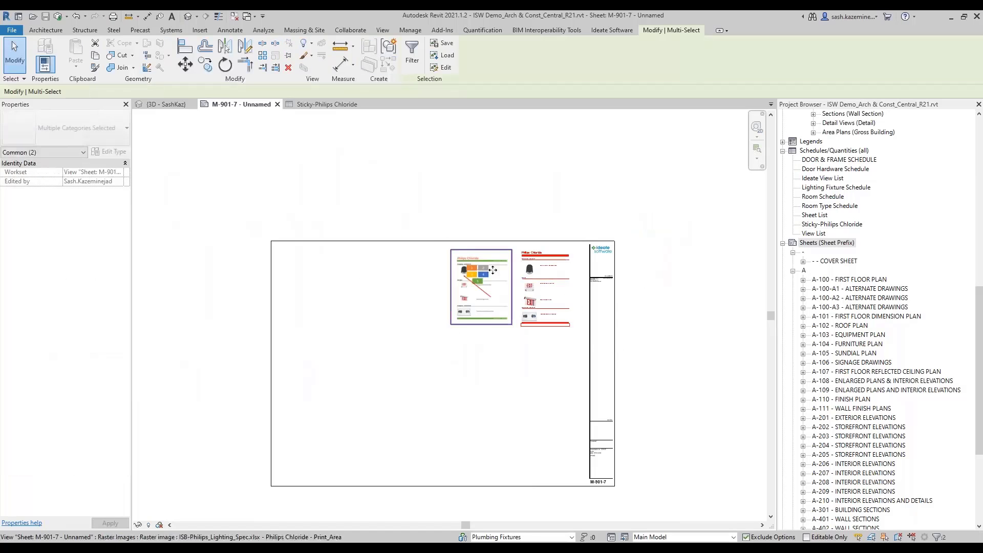
pyautogui.moveTo(489, 294); pyautogui.dragTo(548, 206)
pyautogui.click(370, 132)
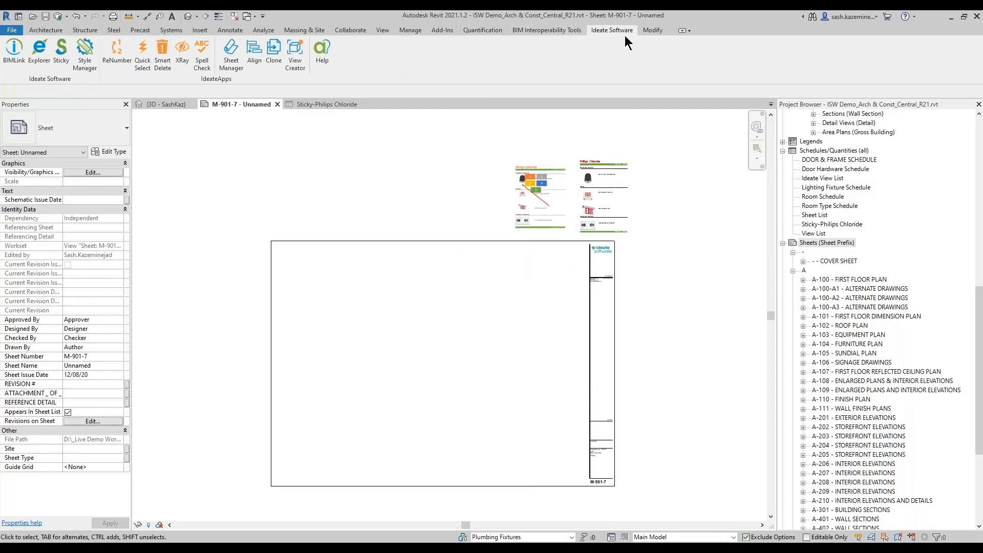
# Step: Open Ideate Sticky's Word, PDF, Excel (Images) list and start creating images from ISB-Specifications.docx
pyautogui.click(62, 53)
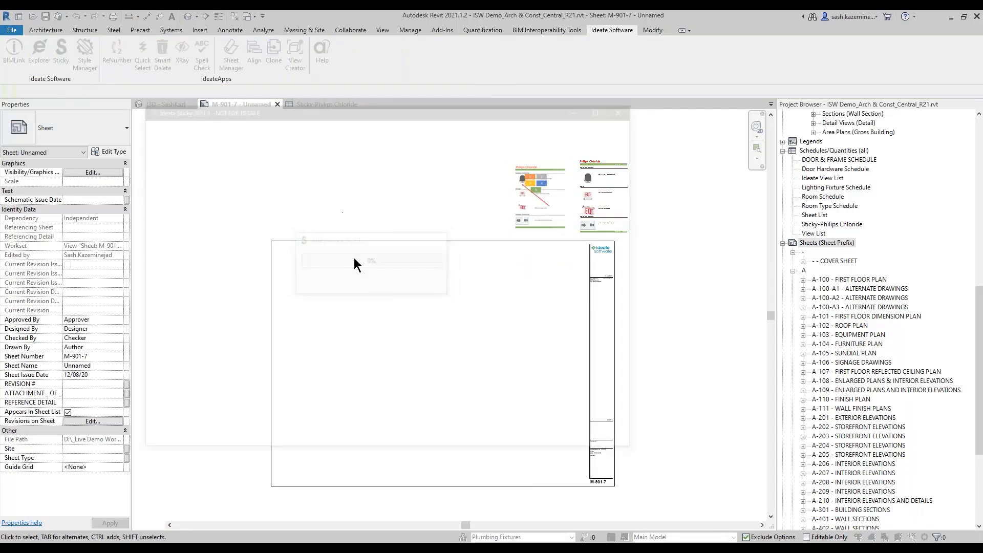
pyautogui.click(265, 136)
pyautogui.click(165, 423)
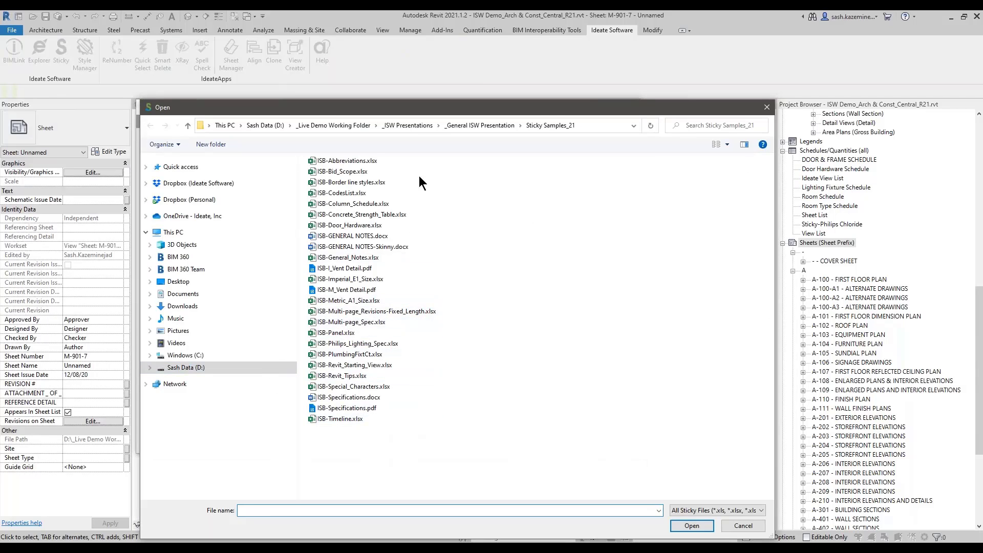
pyautogui.click(361, 409)
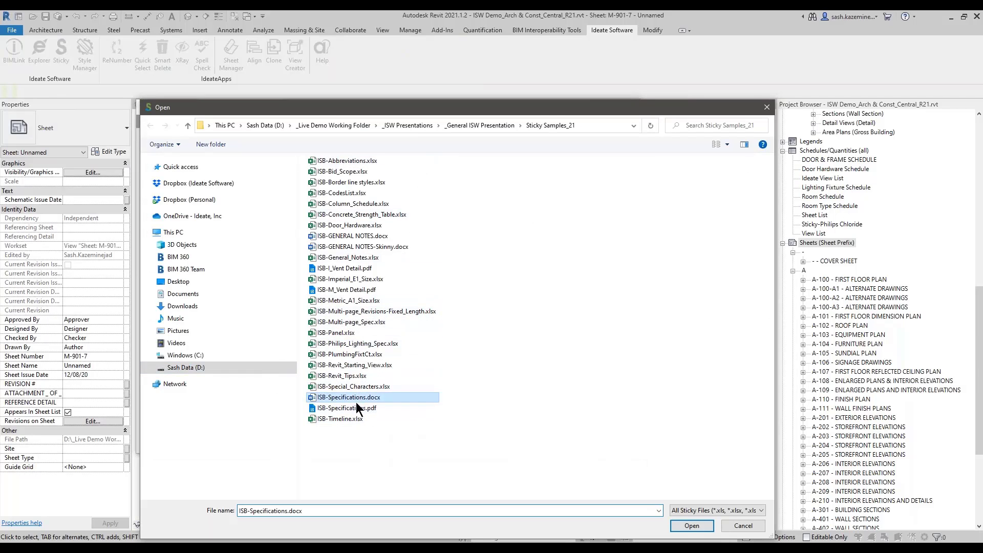
pyautogui.click(688, 526)
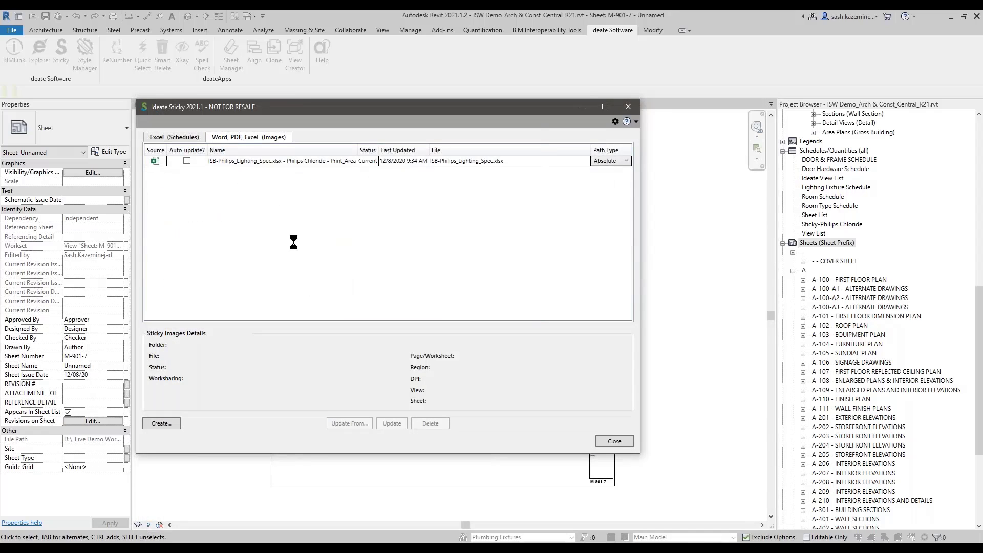
# Step: Create Word images of pages 1,2,5-7 only, at 300 DPI
pyautogui.click(260, 179)
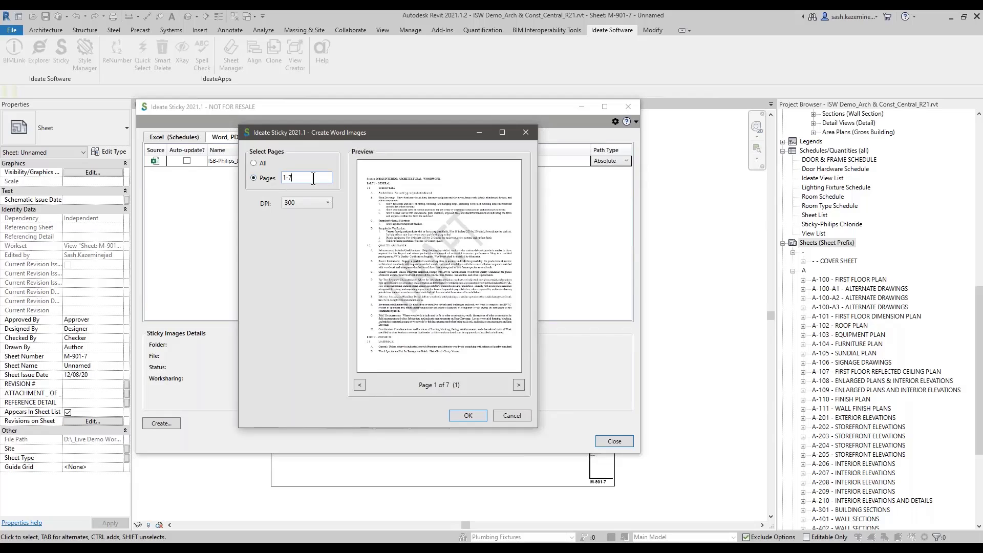
pyautogui.moveTo(313, 178); pyautogui.dragTo(266, 184)
pyautogui.write('1,2,5-7')
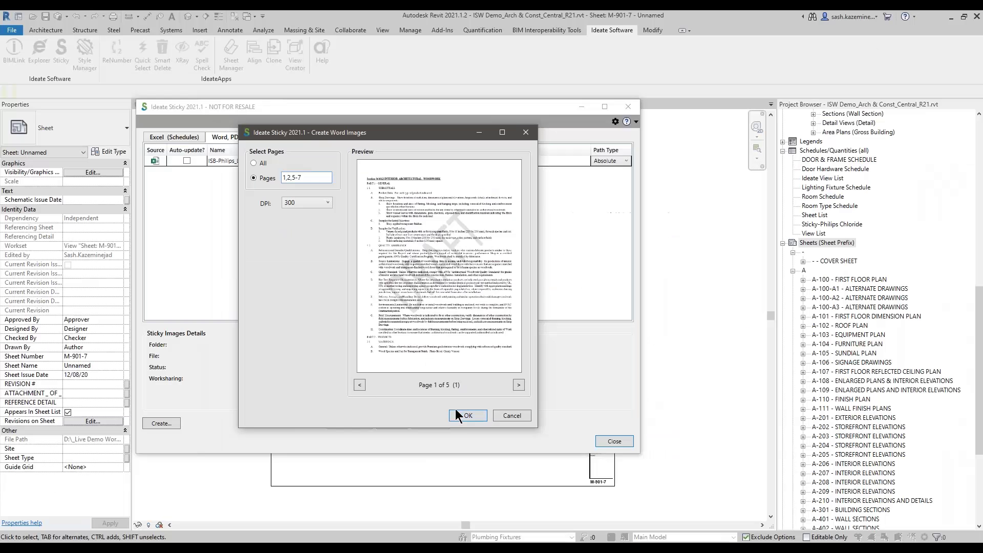
pyautogui.click(460, 419)
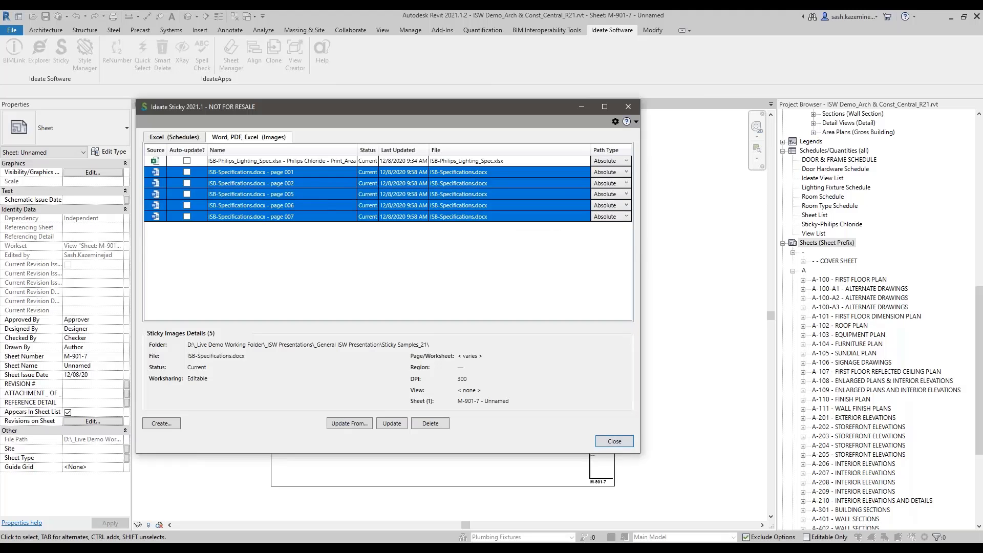
# Step: Close Ideate Sticky, select the five specification page images without the Philips image, and move them down onto sheet M-901-7
pyautogui.click(615, 442)
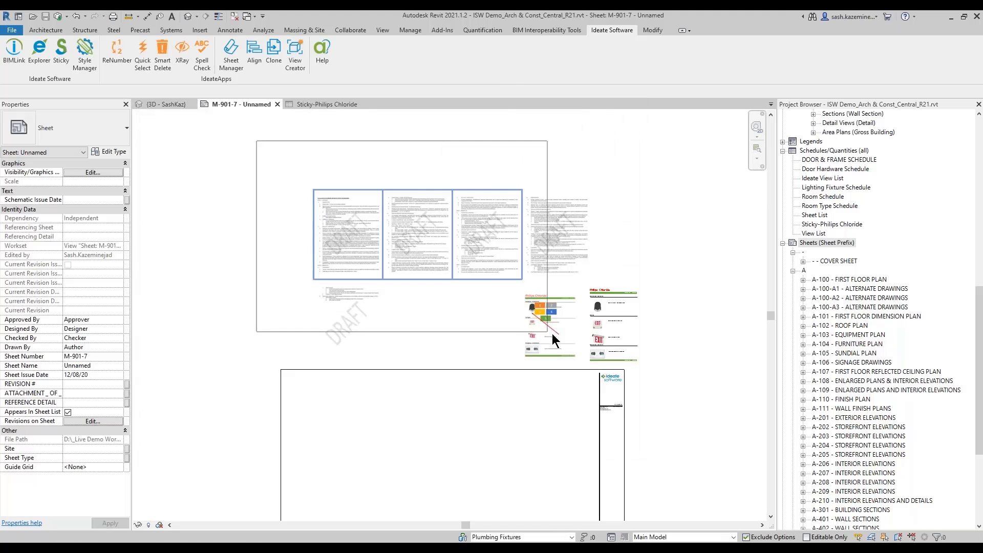
pyautogui.keyDown('shift'); pyautogui.click(548, 351); pyautogui.keyUp('shift')
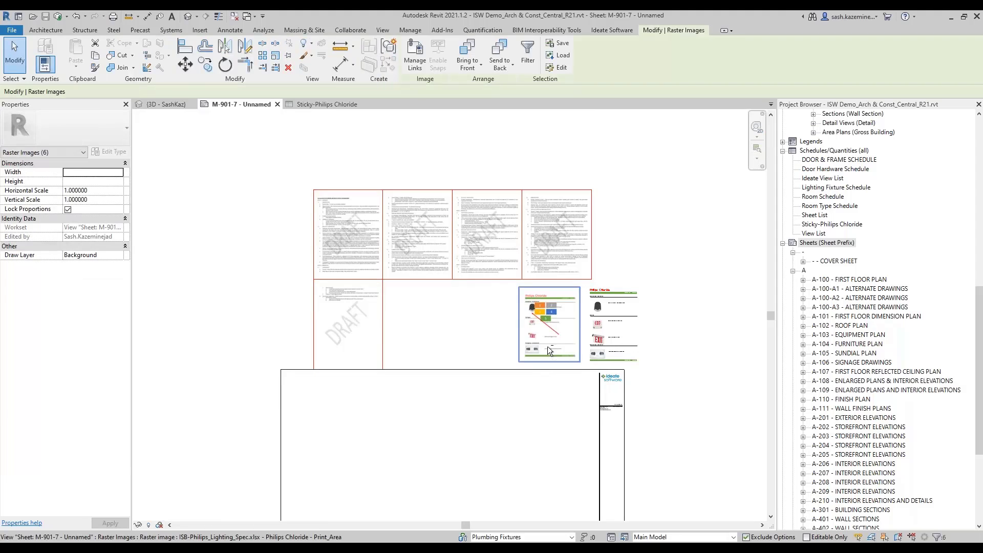
pyautogui.moveTo(364, 228); pyautogui.dragTo(346, 413)
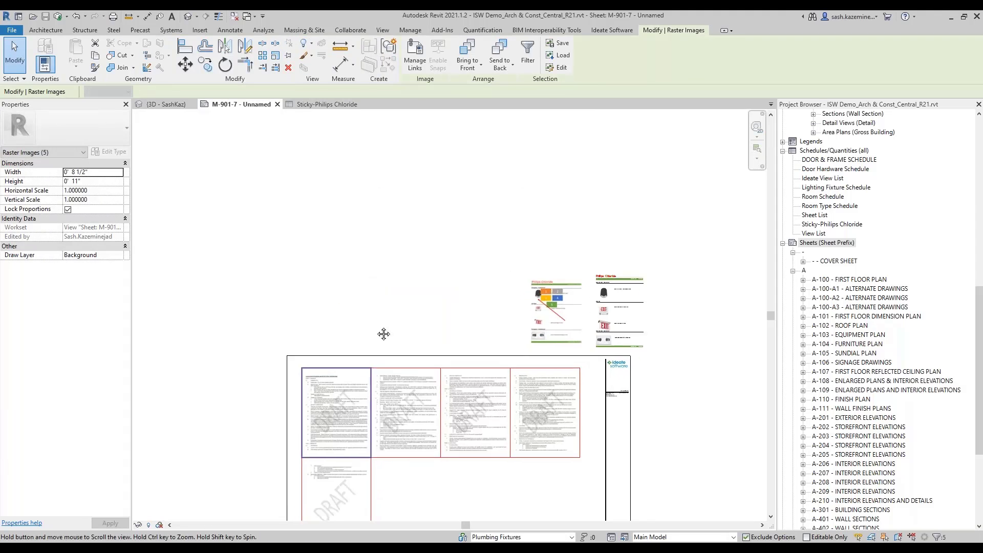
# Step: Deselect the images and examine the text quality of specification page 001 up close on the sheet
pyautogui.scroll(-2, 378, 327)
pyautogui.scroll(5, 358, 314)
pyautogui.press('Escape')
pyautogui.scroll(6, 321, 289)
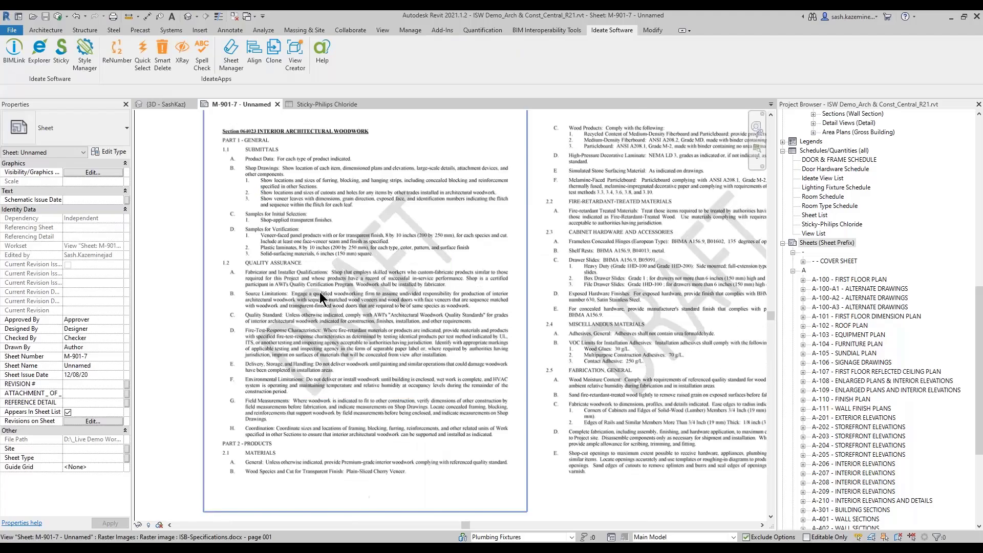
pyautogui.moveTo(386, 380); pyautogui.dragTo(434, 460, button='middle')
pyautogui.scroll(2, 385, 336)
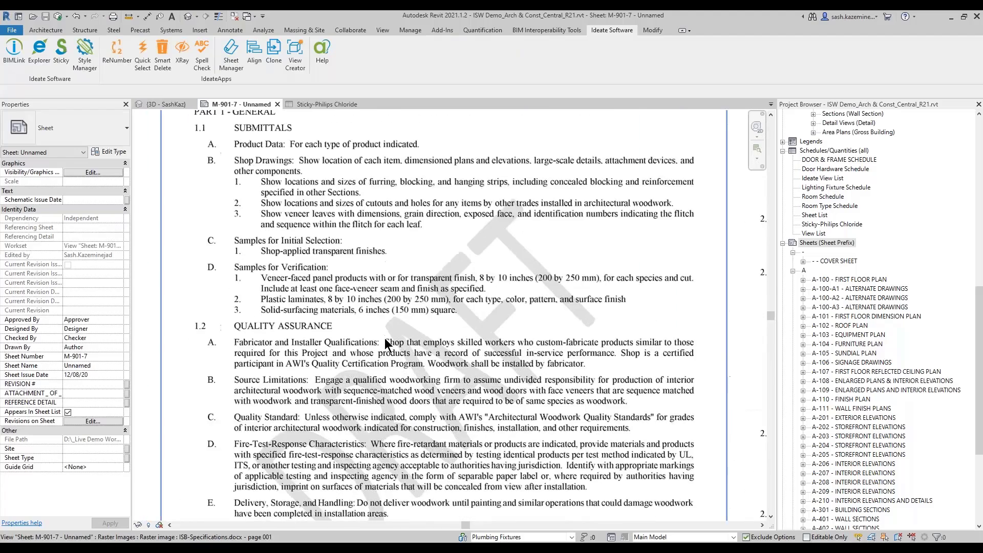
pyautogui.scroll(-3, 379, 334)
pyautogui.scroll(-2, 361, 318)
# Step: Cut the ISB-Specifications.docx page 001 image from sheet M-901-7
pyautogui.click(390, 291)
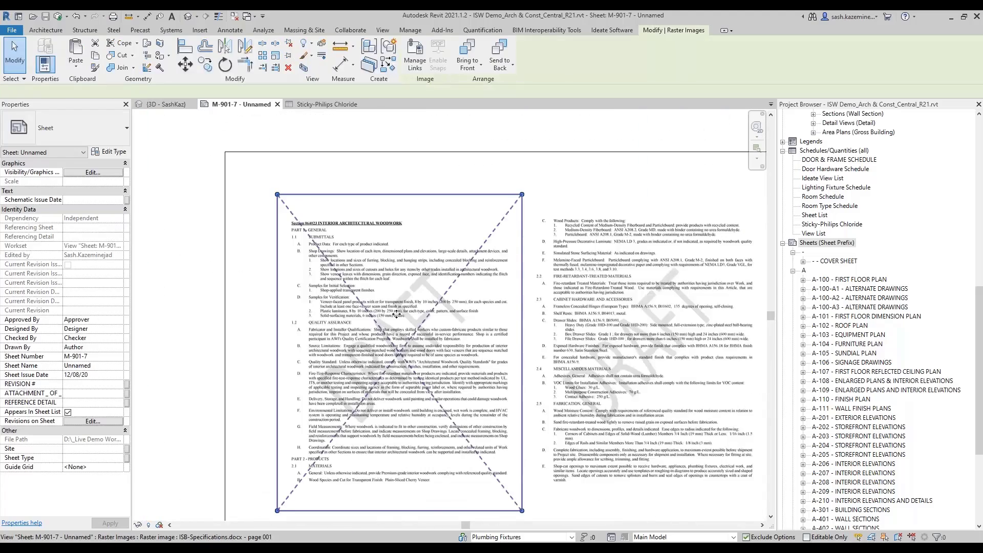
pyautogui.scroll(-1, 391, 307)
pyautogui.scroll(-1, 393, 319)
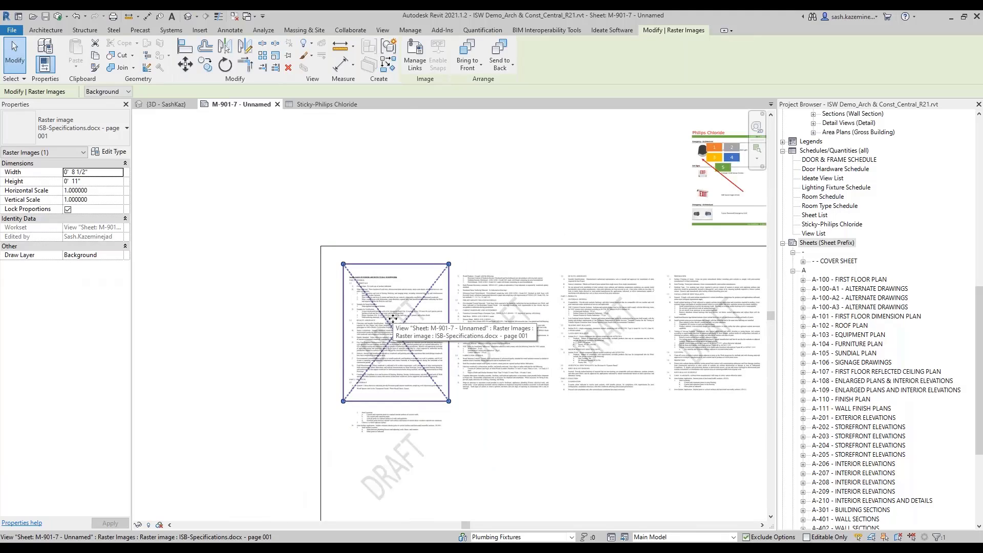
pyautogui.press('Delete')
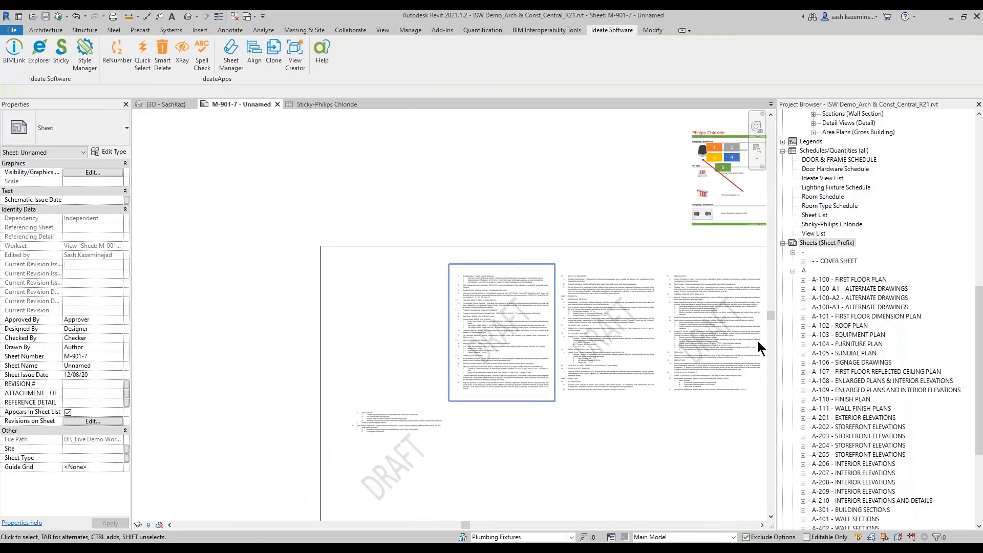
# Step: Open the Ideate ReNumber - Room and Door floor plan and paste the page 001 image into an empty area
pyautogui.scroll(10, 831, 289)
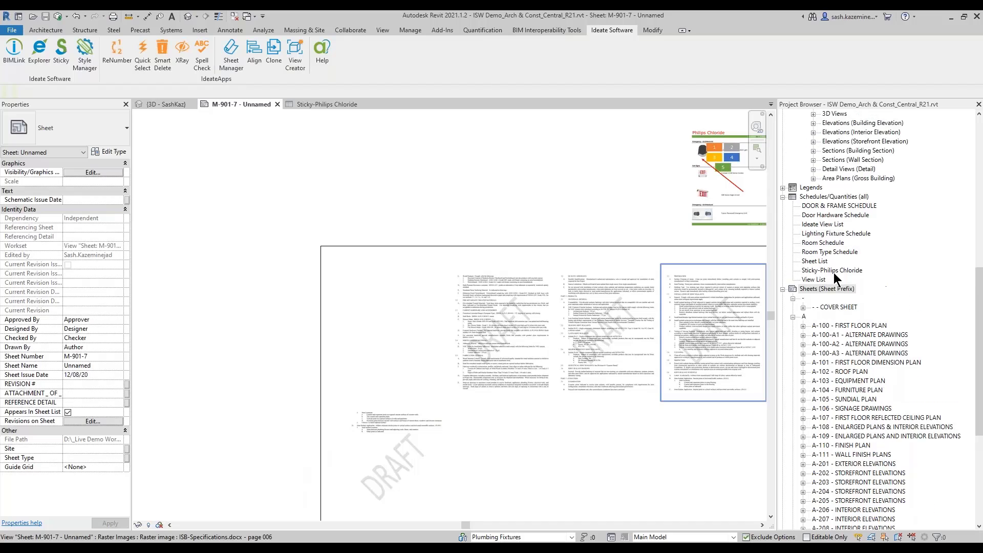
pyautogui.scroll(4, 897, 193)
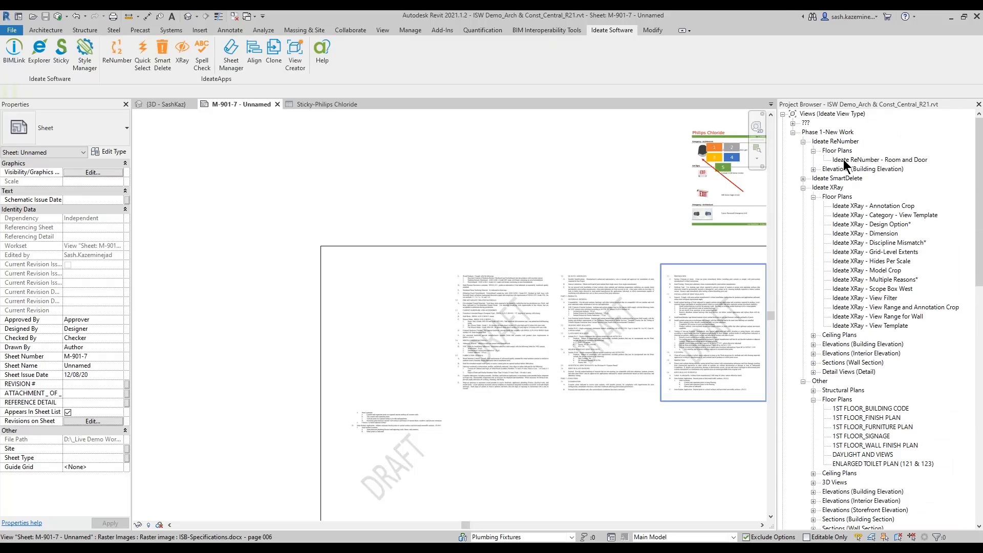
pyautogui.doubleClick(843, 158)
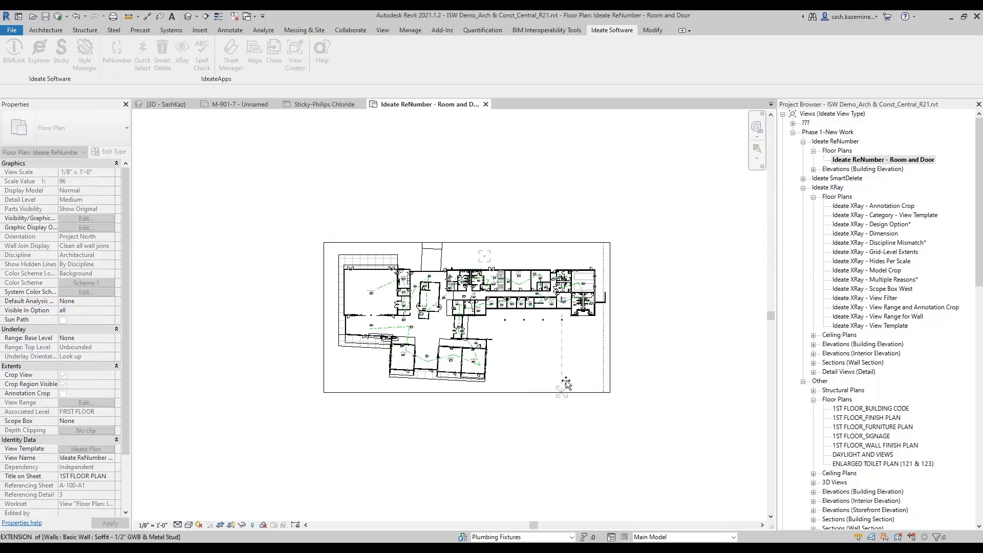
pyautogui.hotkey('ctrl', 'v')
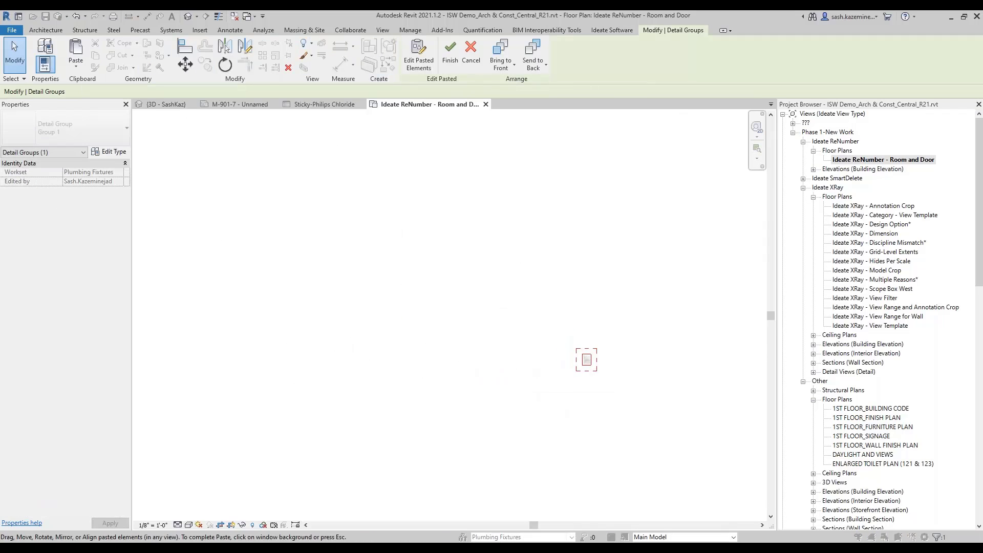
pyautogui.press('Escape')
# Step: Enlarge the pasted page 001 image in the floor plan to over three times its width and deselect it
pyautogui.click(593, 363)
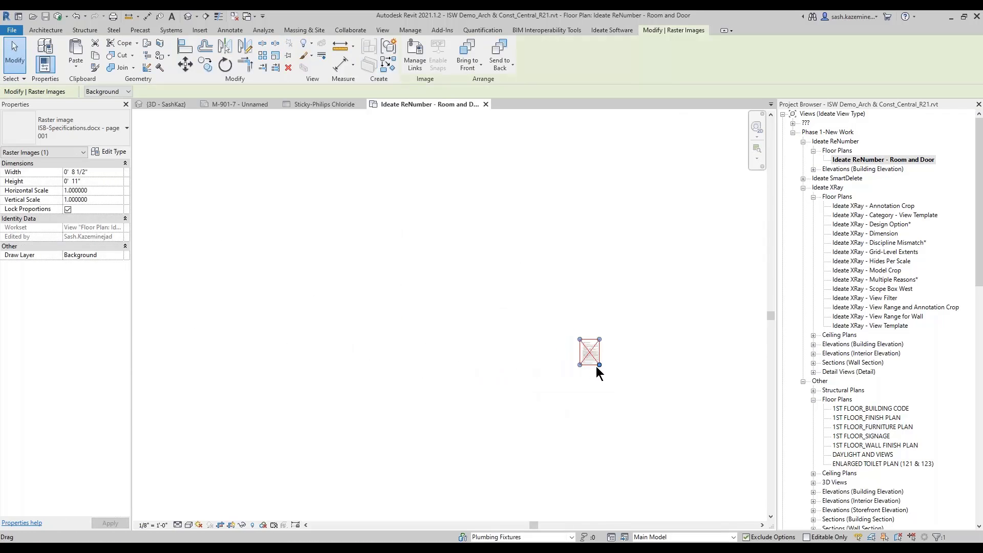
pyautogui.moveTo(599, 365); pyautogui.dragTo(646, 425)
pyautogui.click(420, 214)
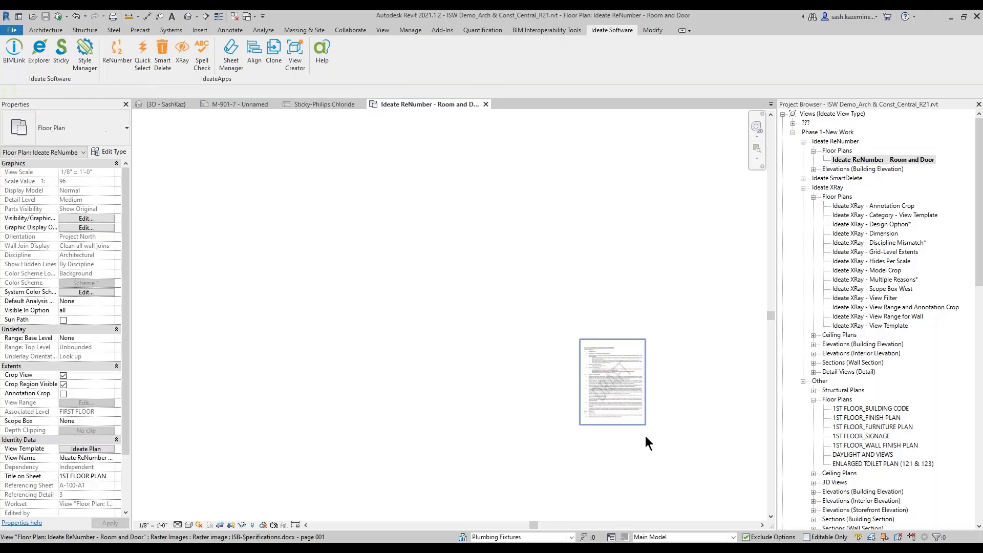
pyautogui.scroll(1, 629, 401)
pyautogui.scroll(1, 628, 408)
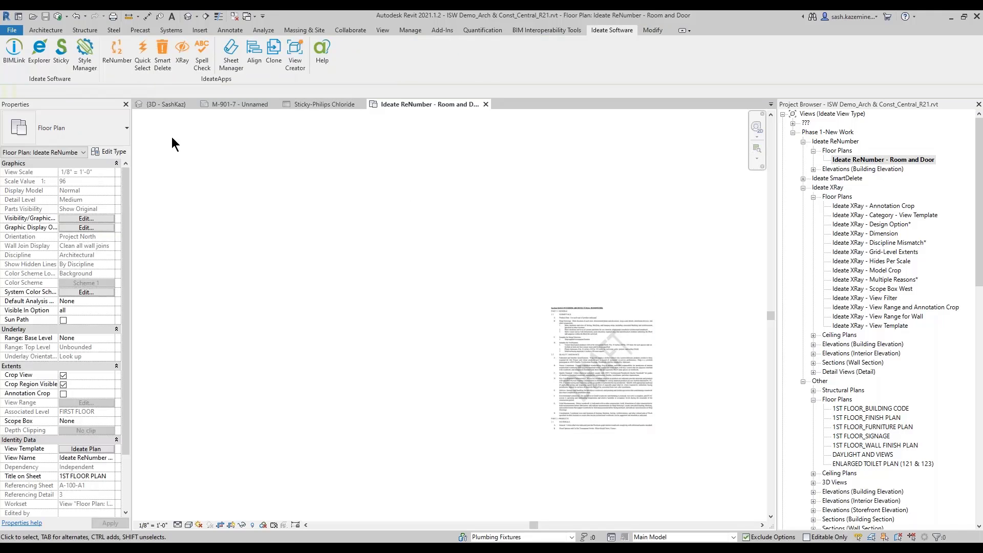
# Step: Check in Ideate Sticky which view or sheet holds ISB-Specifications.docx page 001, and close the window
pyautogui.click(67, 63)
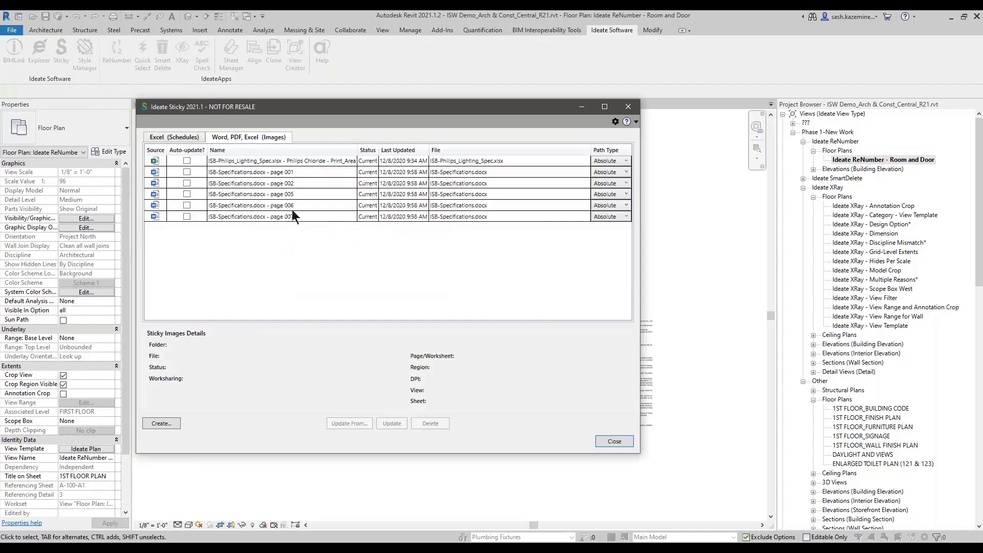
pyautogui.click(304, 173)
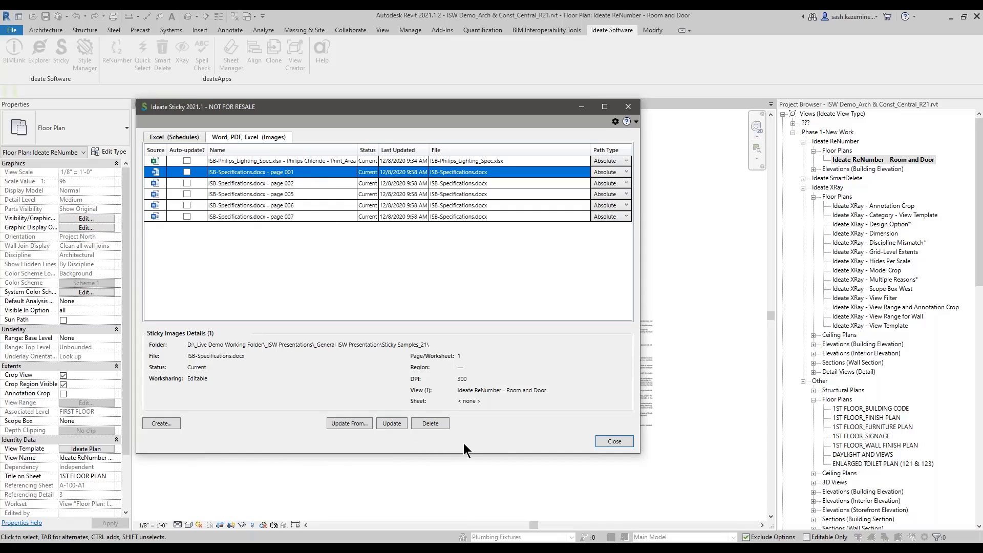
pyautogui.click(466, 395)
pyautogui.click(629, 107)
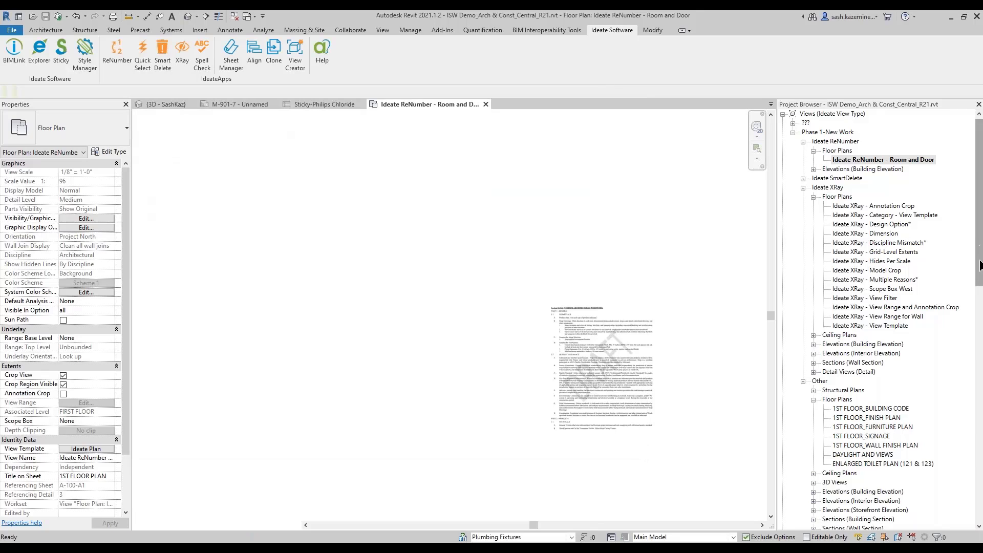
# Step: Look through the sheets in the project browser and return to the open sheet M-901-7
pyautogui.moveTo(979, 265); pyautogui.dragTo(979, 455)
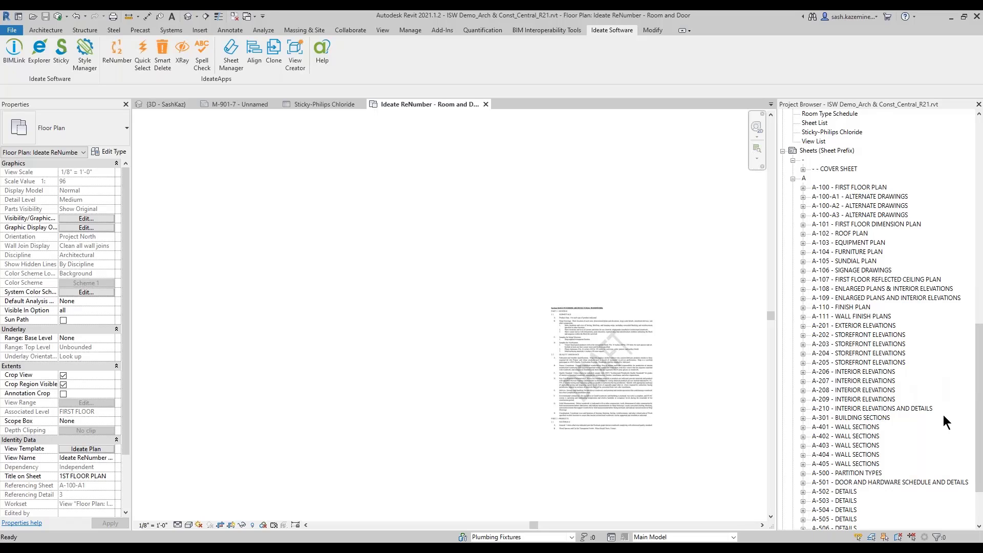
pyautogui.click(331, 107)
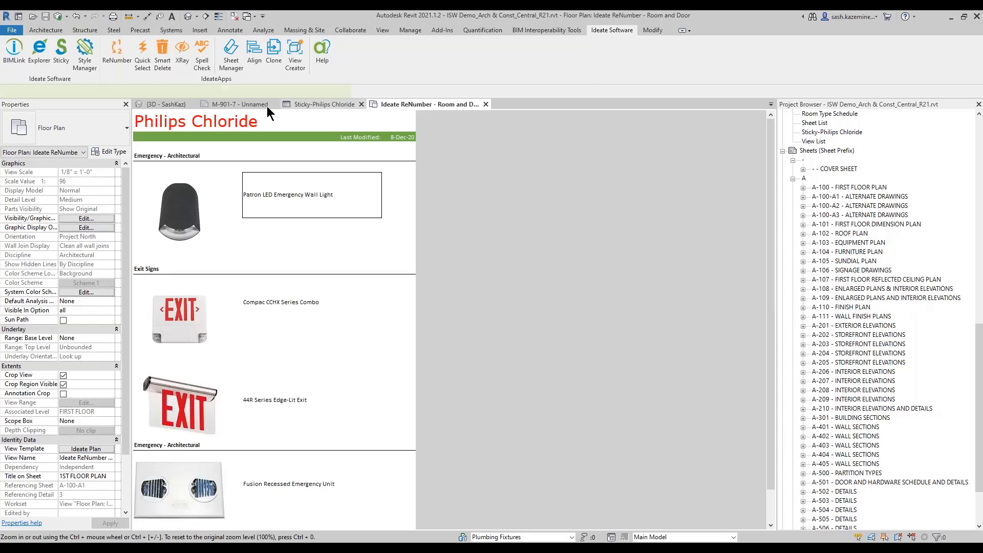
pyautogui.click(244, 104)
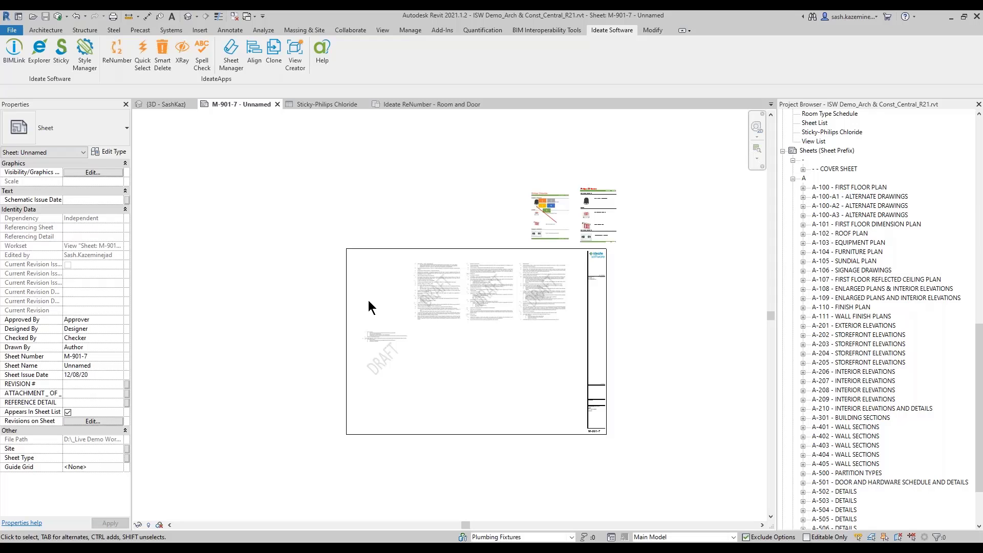
# Step: Check in Ideate Sticky which view or sheet holds ISB-Specifications.docx page 002, and close the window
pyautogui.click(61, 51)
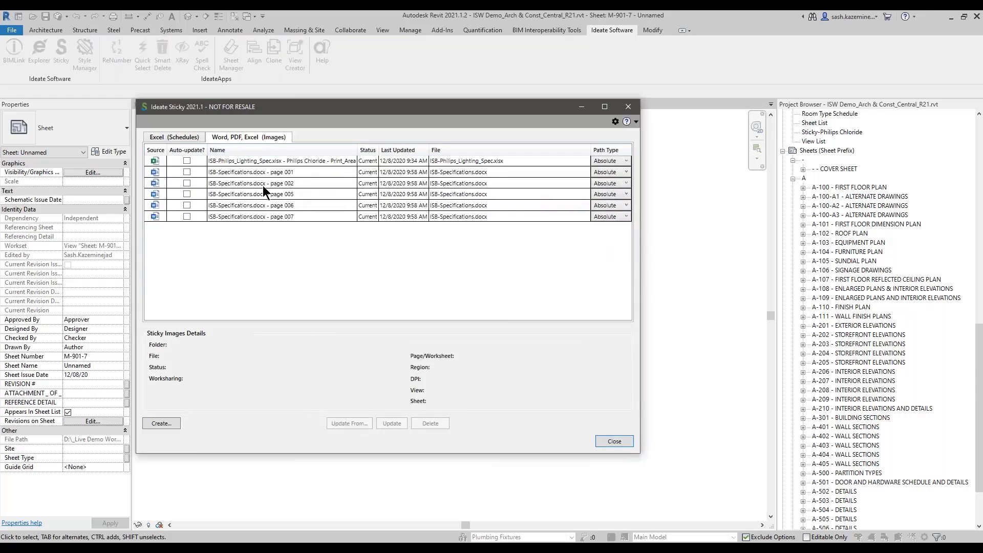
pyautogui.click(262, 186)
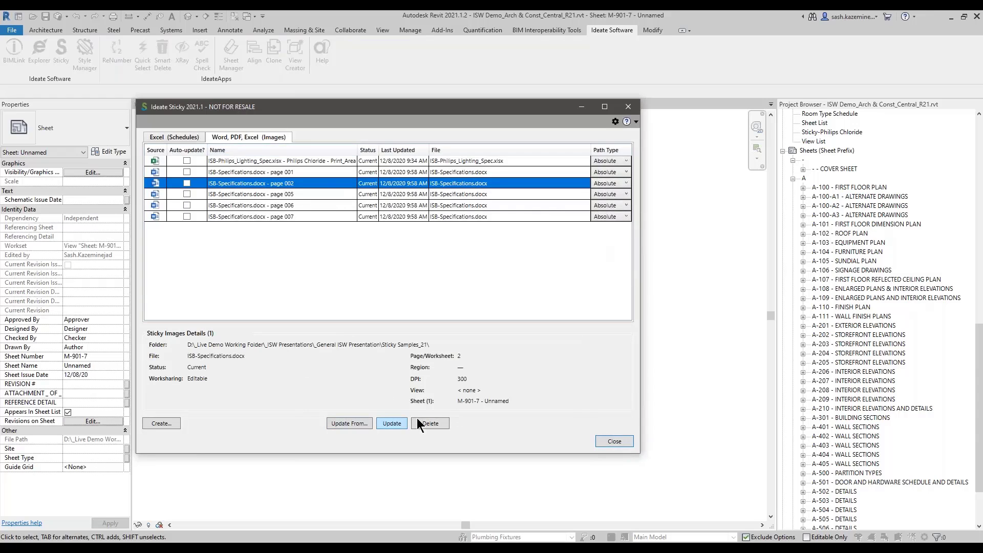
pyautogui.click(461, 395)
pyautogui.click(461, 404)
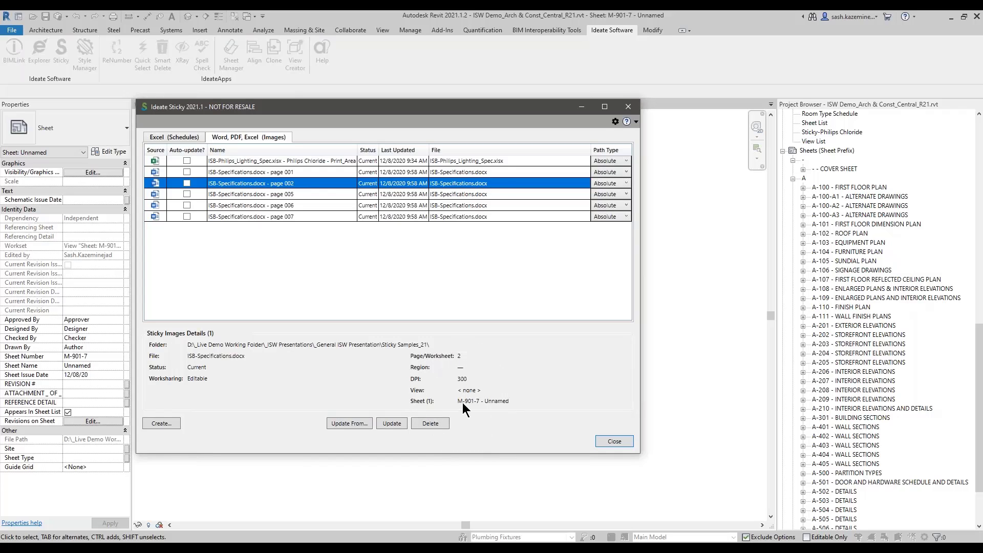
pyautogui.click(618, 441)
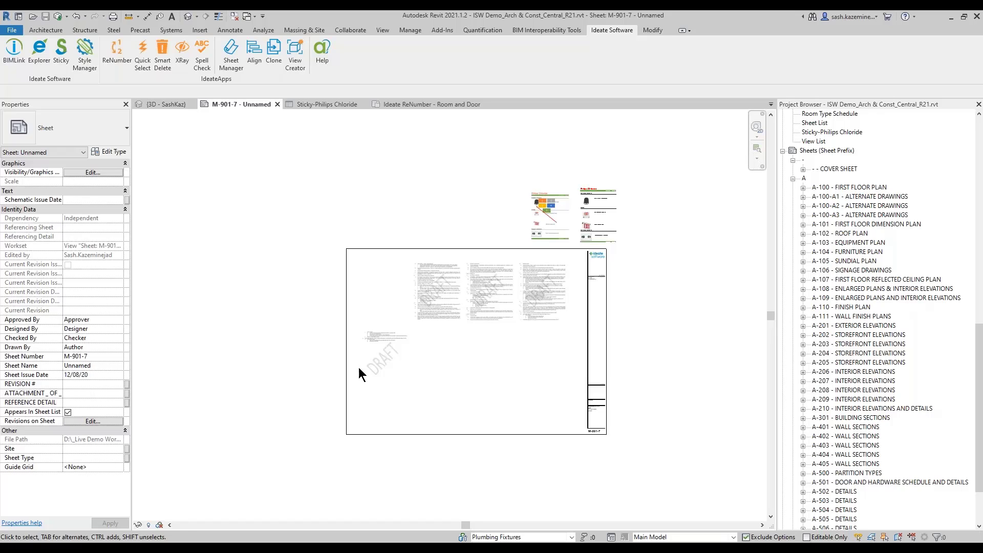
# Step: Switch to the PowerPoint slide show and advance to the Find Us Online slide
pyautogui.moveTo(460, 548)
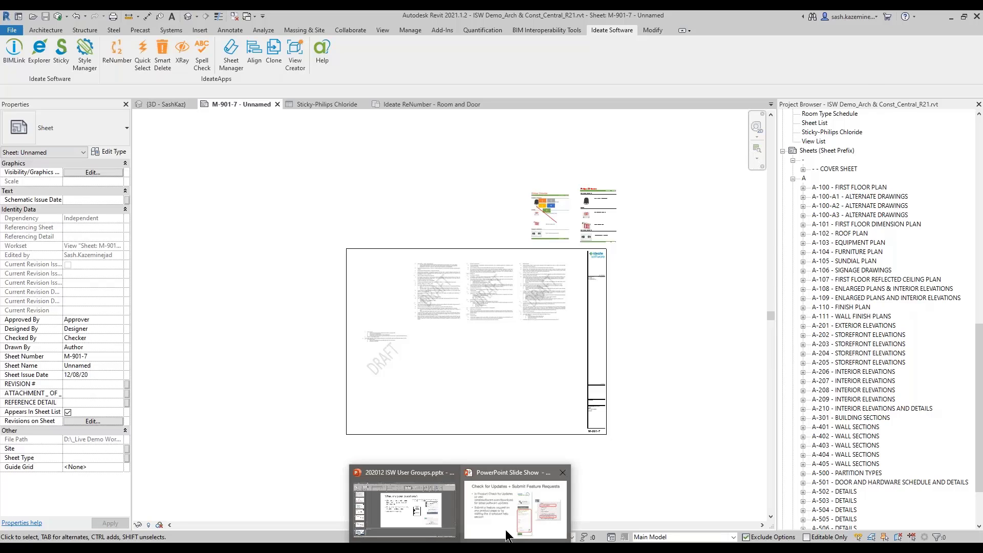
pyautogui.click(515, 510)
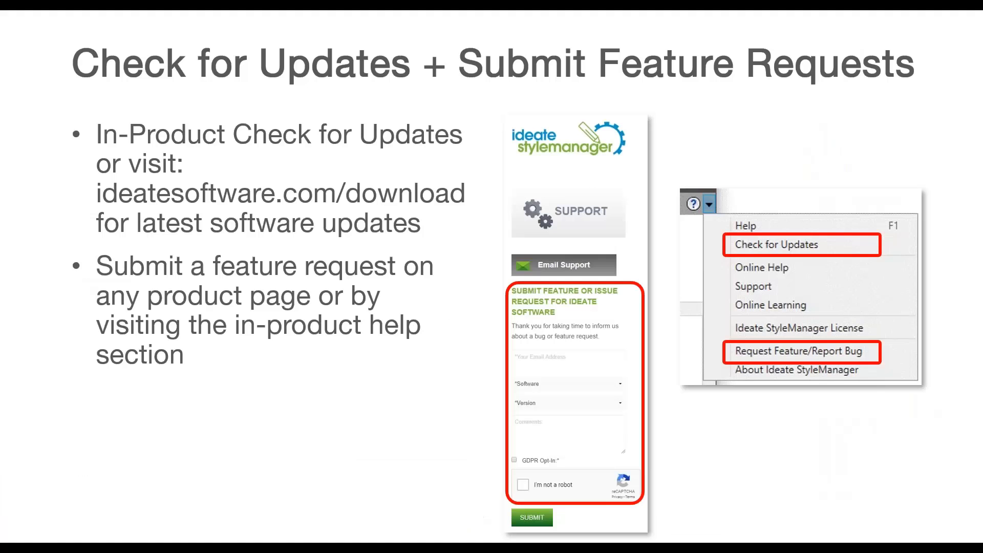
pyautogui.click(356, 222)
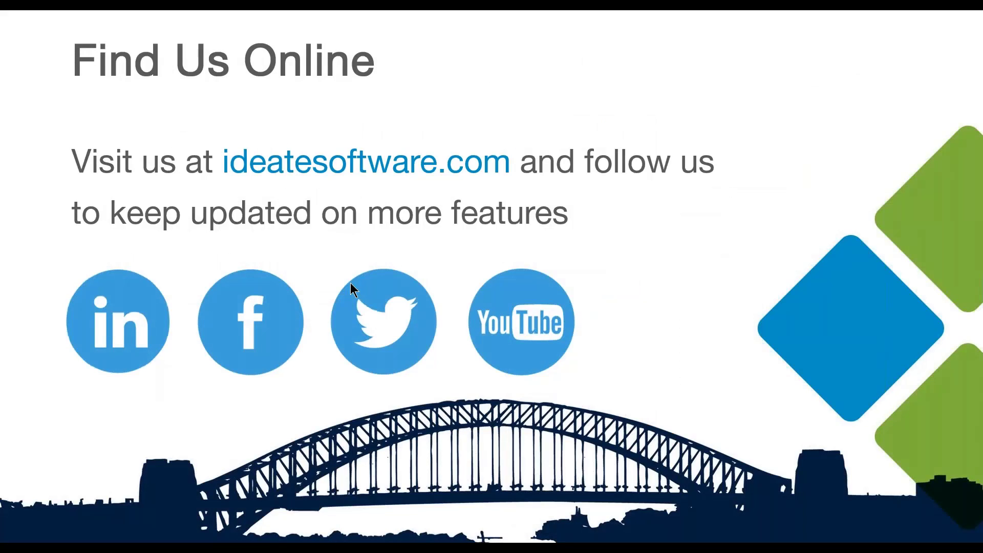